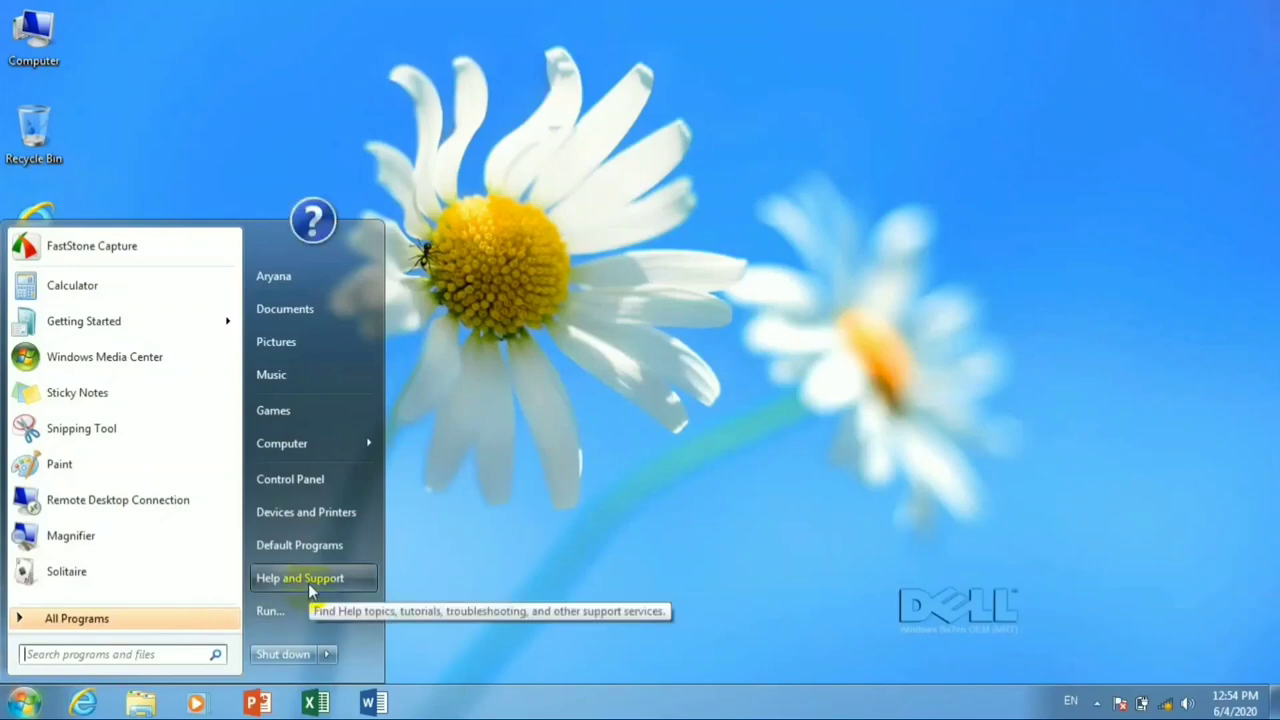
Open Set Program Access and Computer Defaults, examine the Microsoft Windows, Non-Microsoft and Custom configurations, and put both windows away without applying changes
left_click(318, 554)
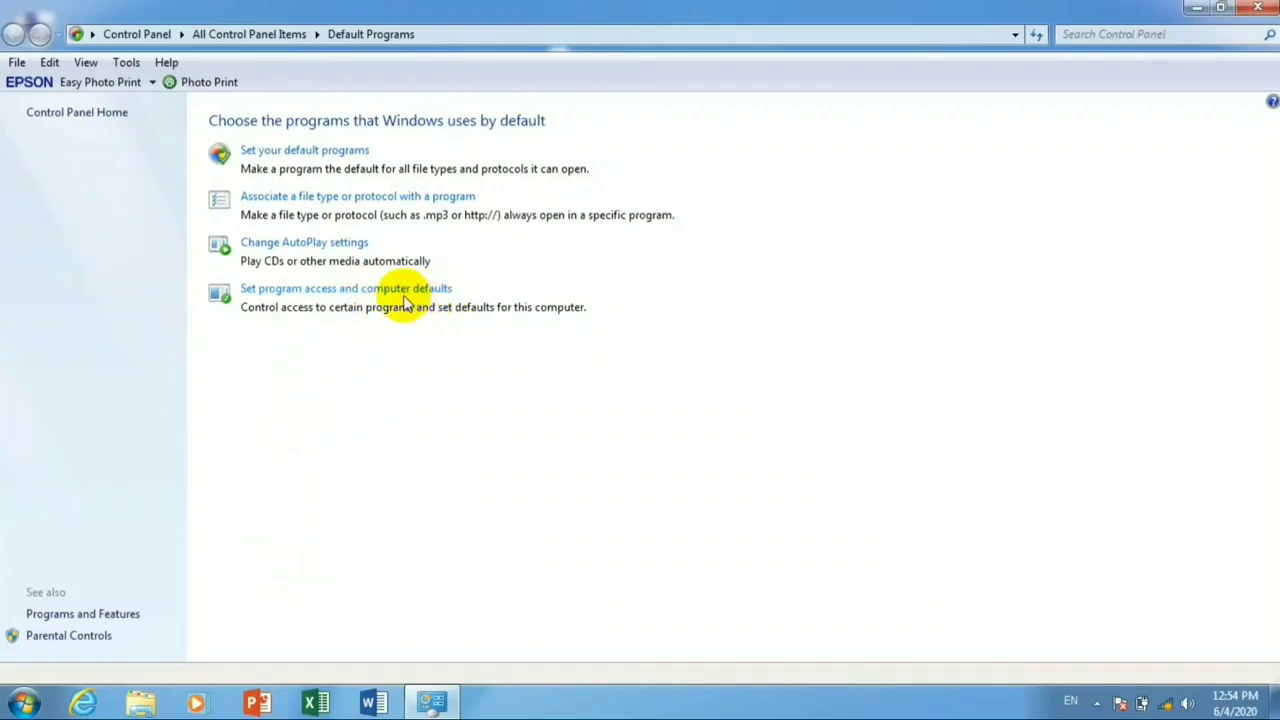
left_click(364, 295)
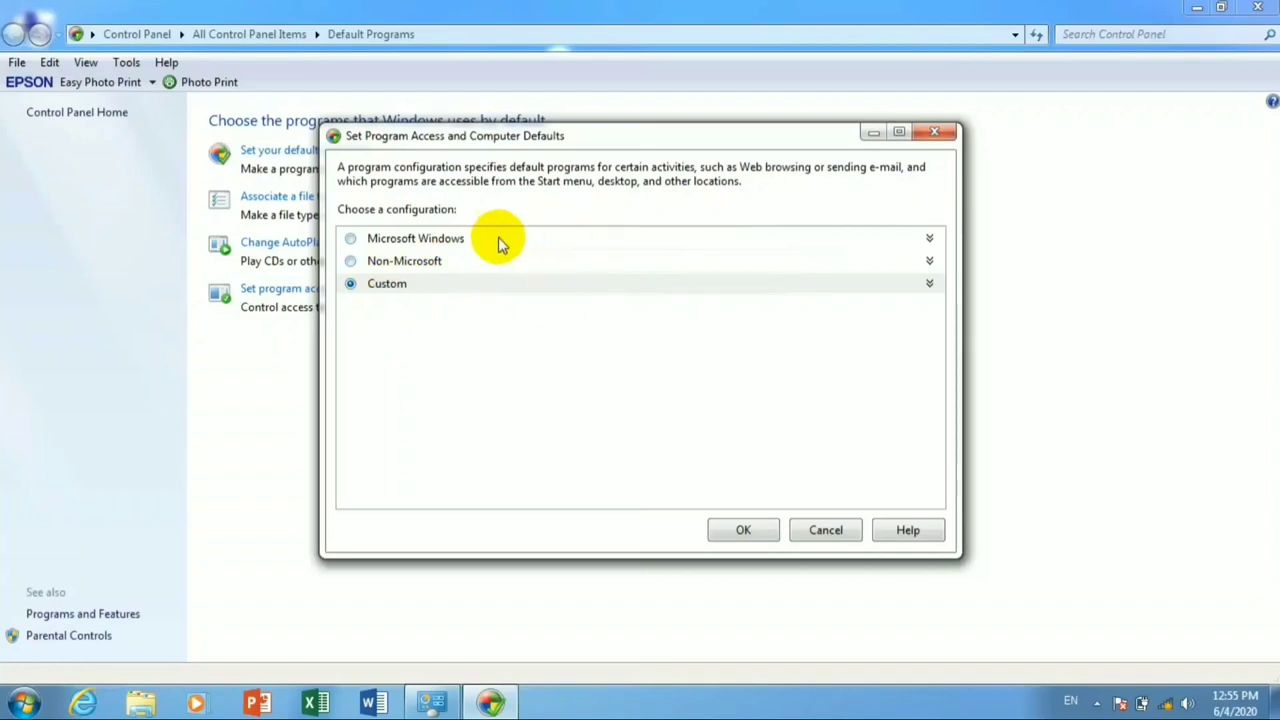
left_click(350, 238)
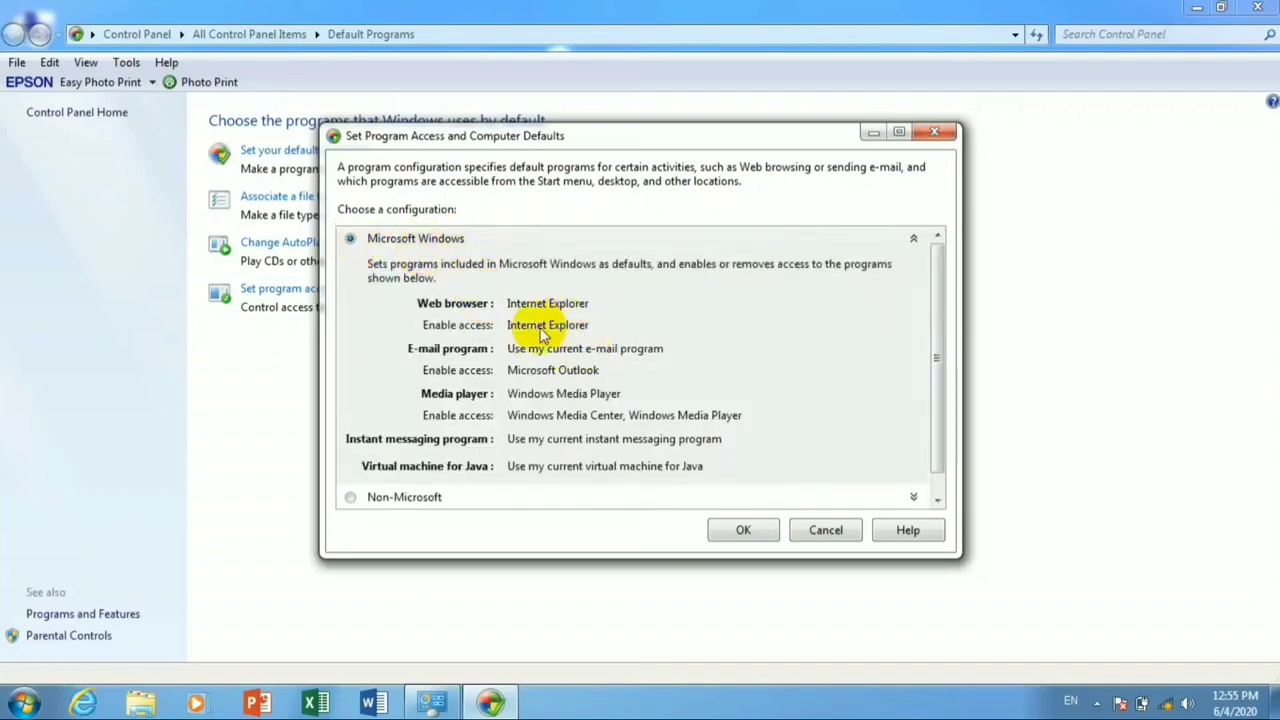
scroll(566, 312, "down", 1)
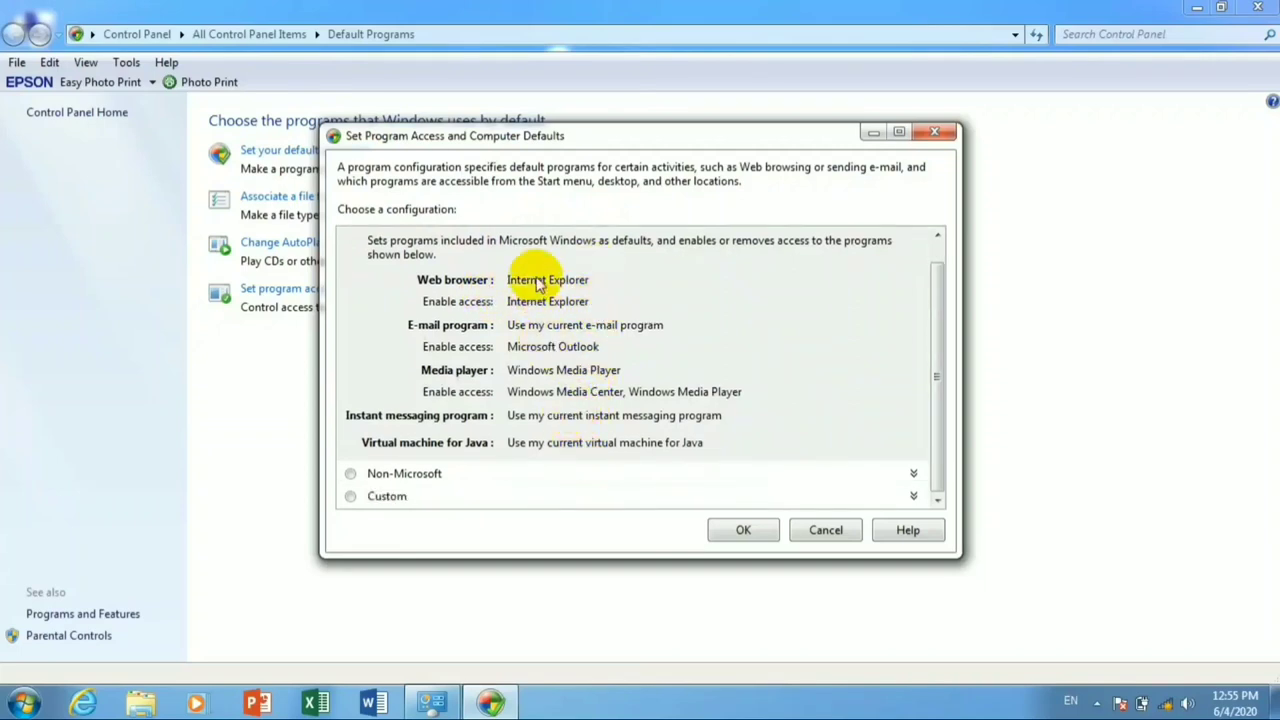
left_click(352, 474)
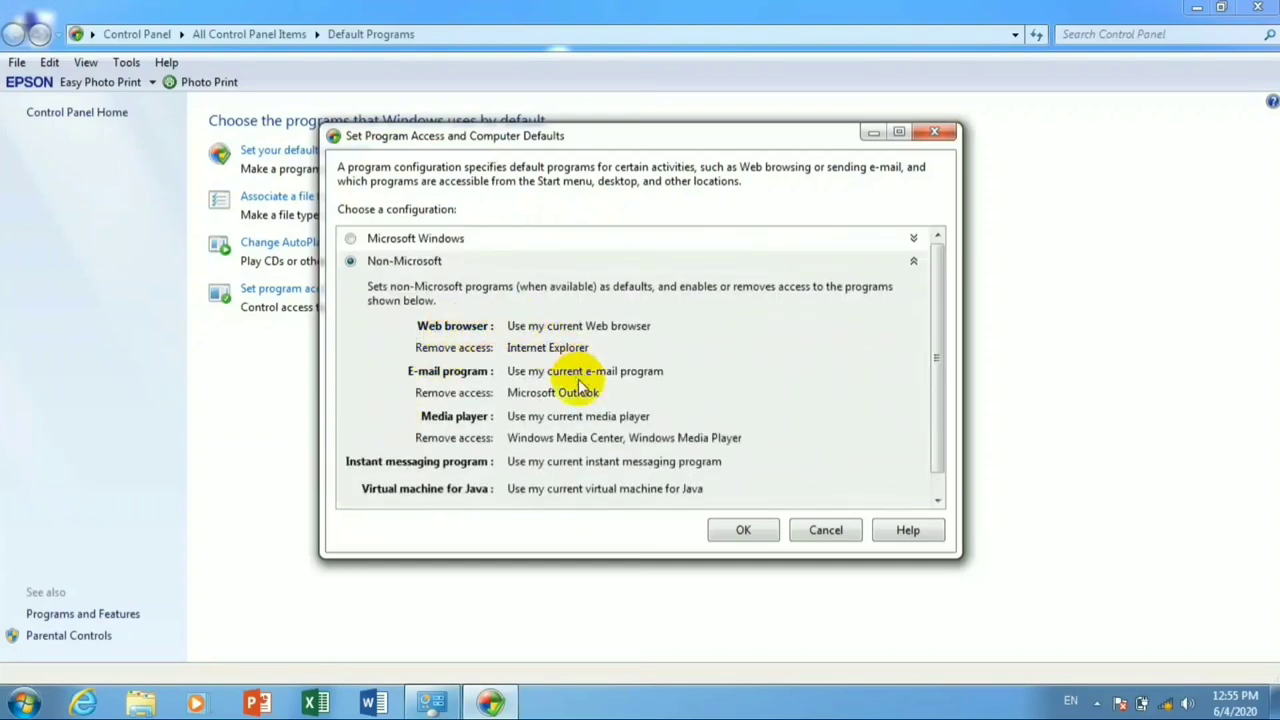
scroll(580, 388, "down", 1)
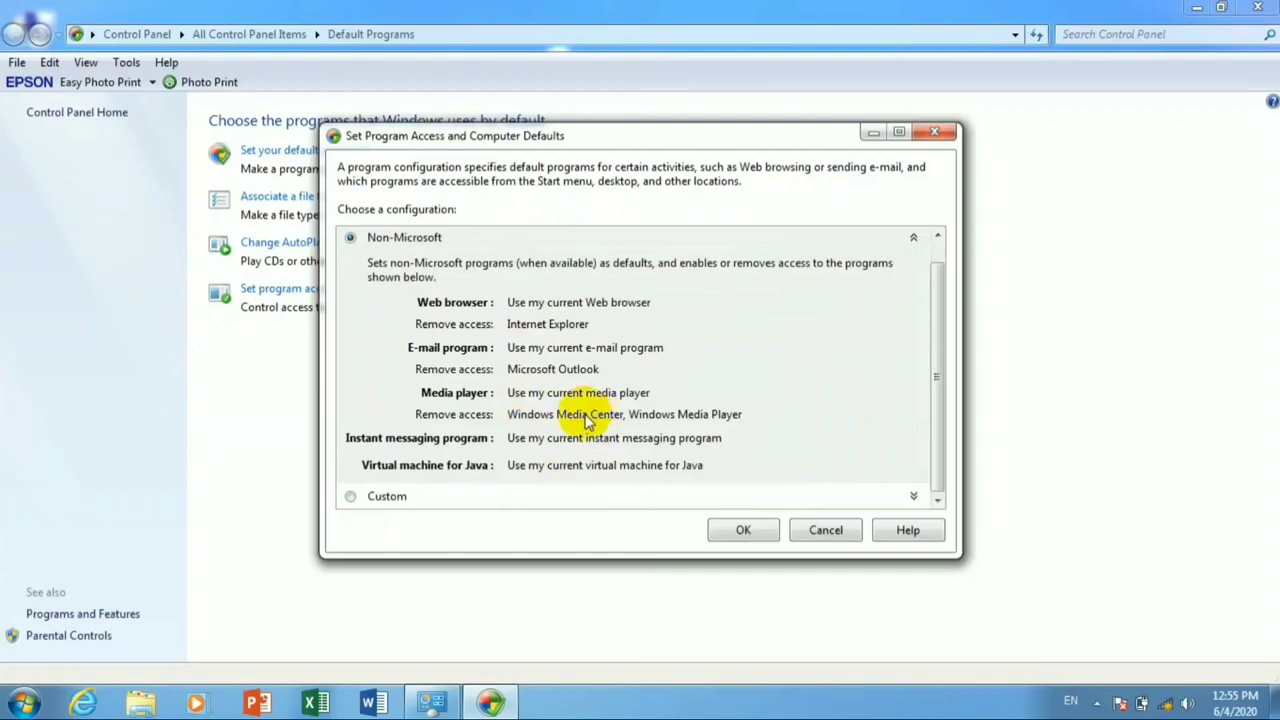
left_click(368, 503)
scroll(368, 508, "down", 1)
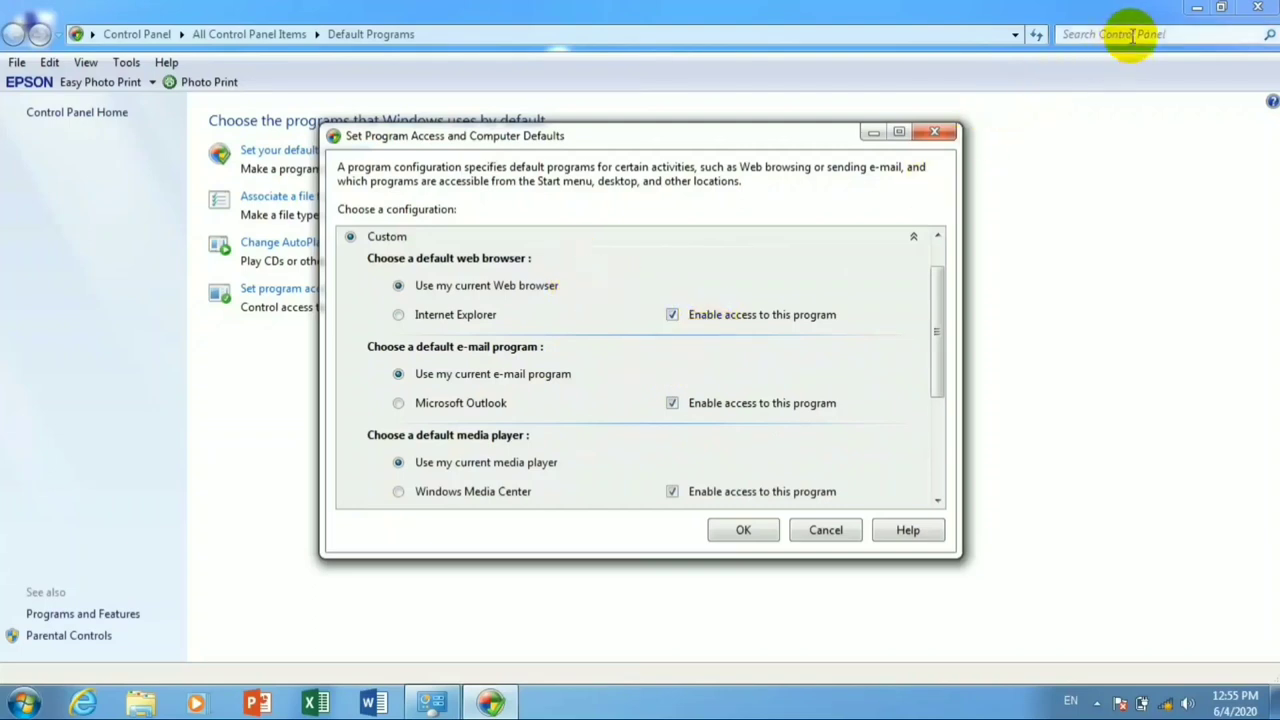
left_click(934, 131)
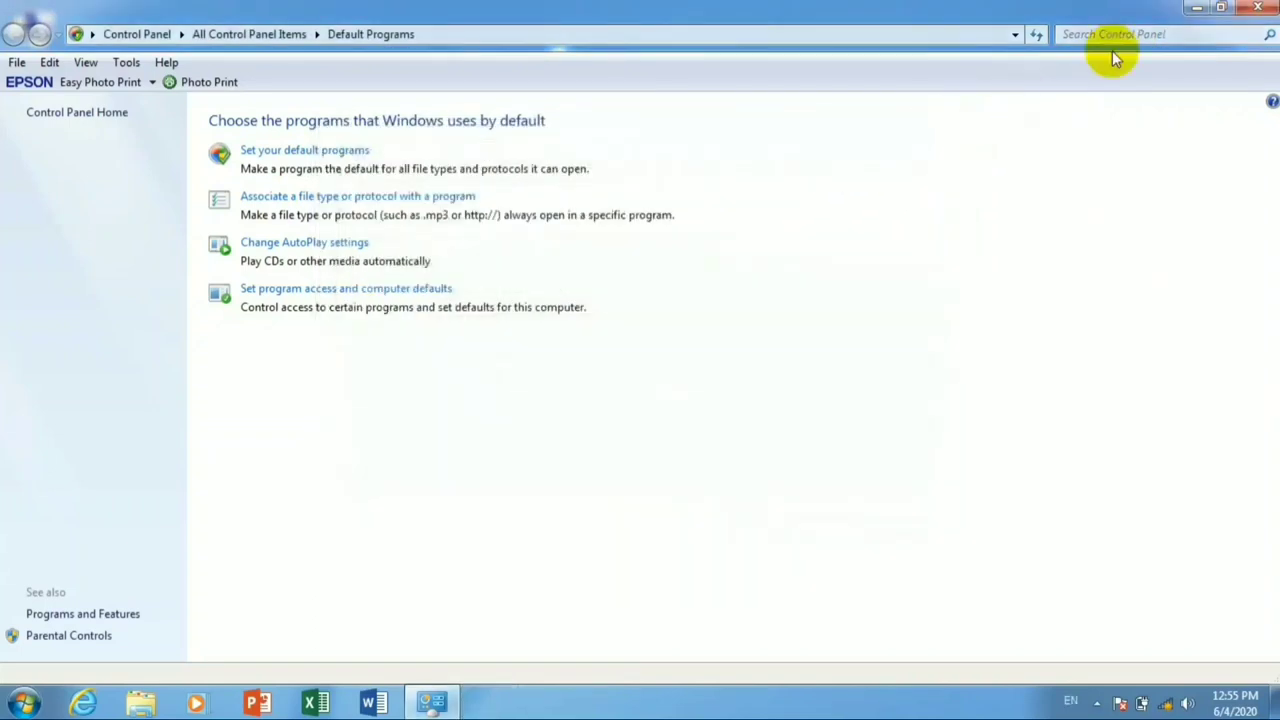
left_click(1197, 7)
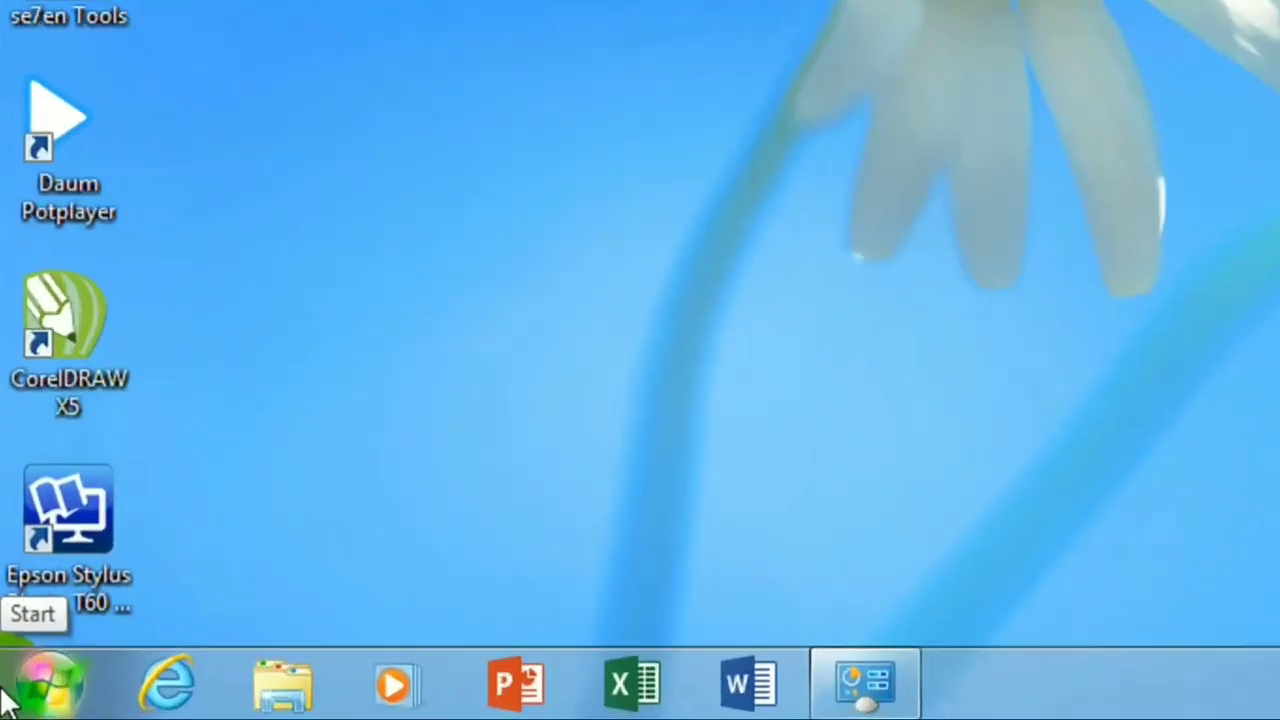
In the Custom configuration of Set Program Access and Computer Defaults, disable access to Internet Explorer, apply it, and check the list of all programs
left_click(20, 704)
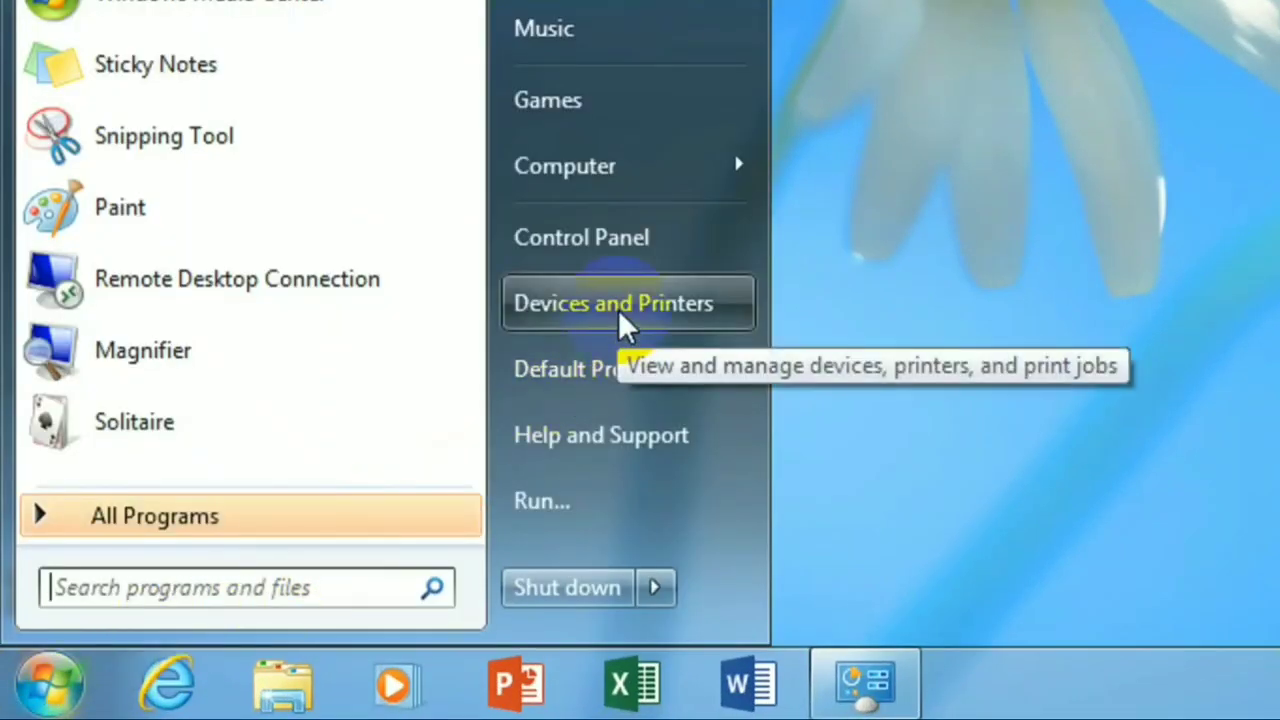
left_click(602, 390)
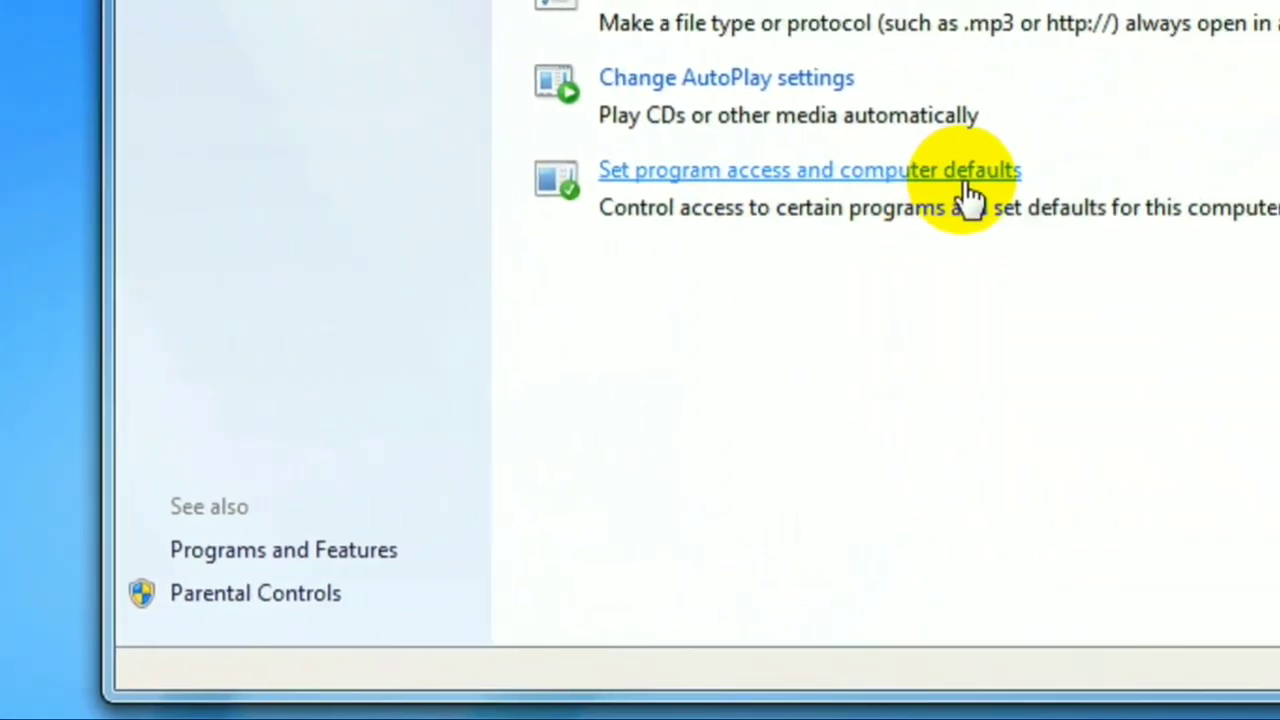
left_click(962, 180)
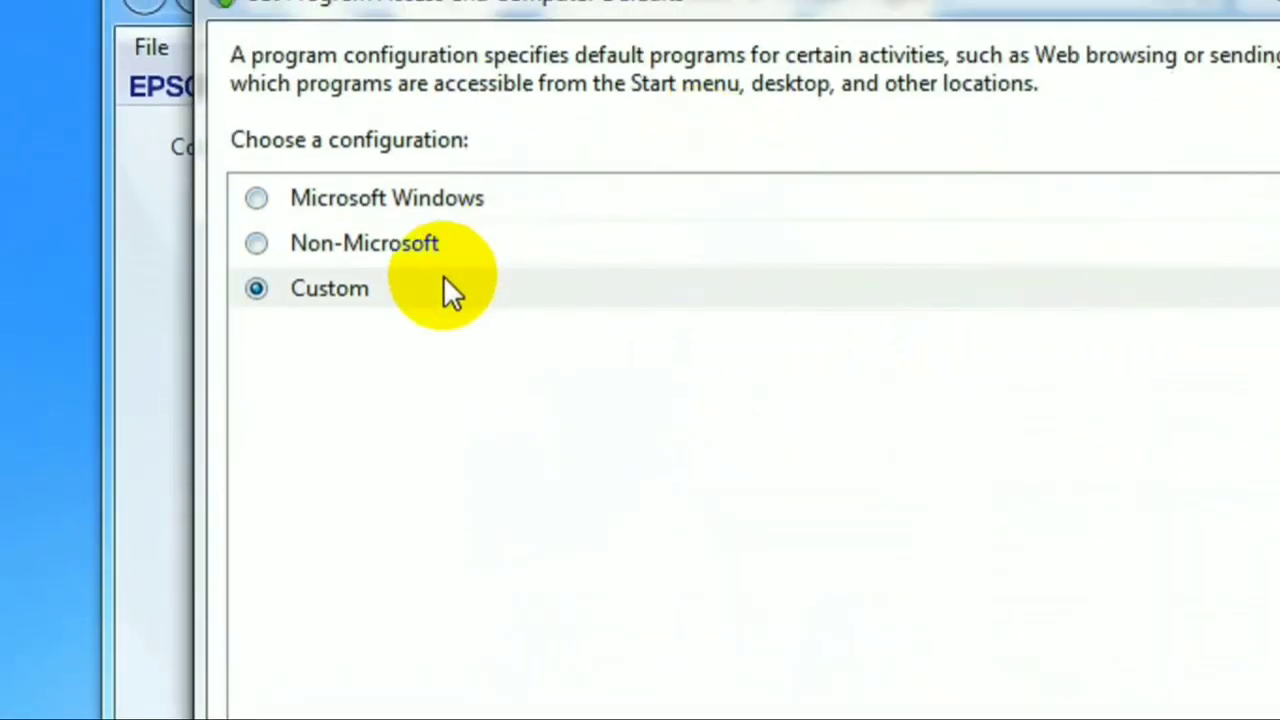
left_click(443, 224)
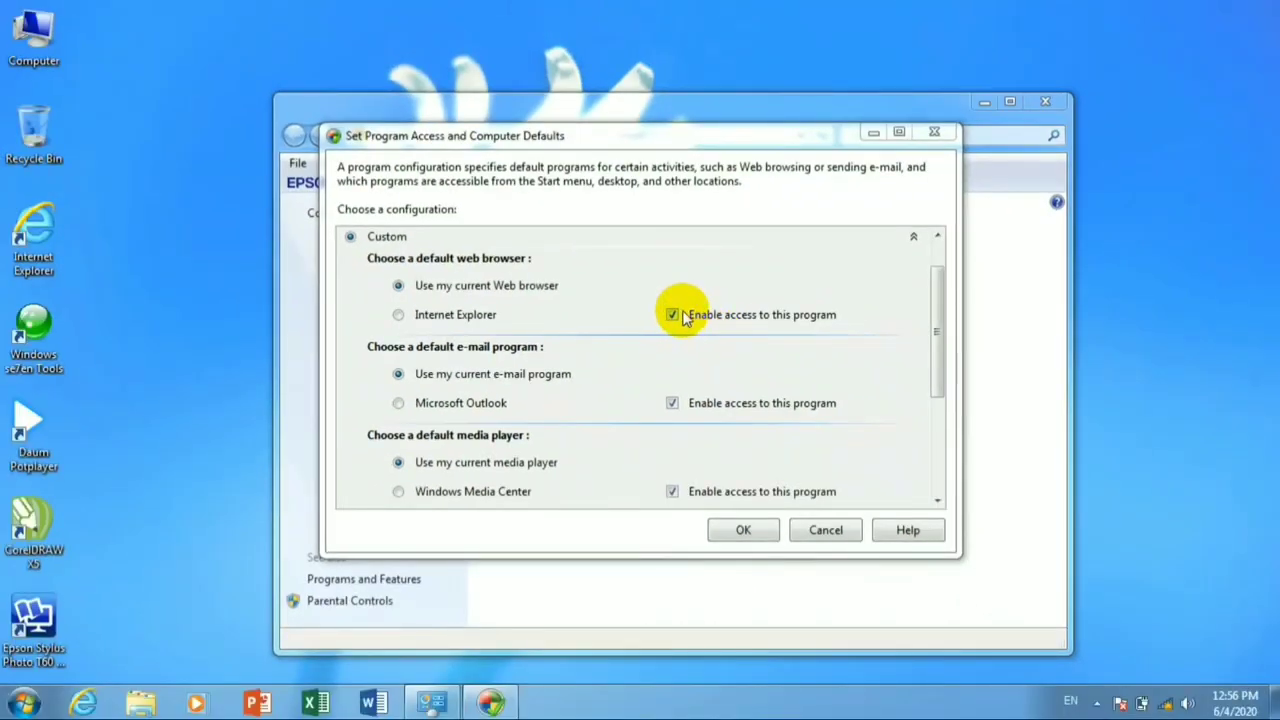
left_click(672, 316)
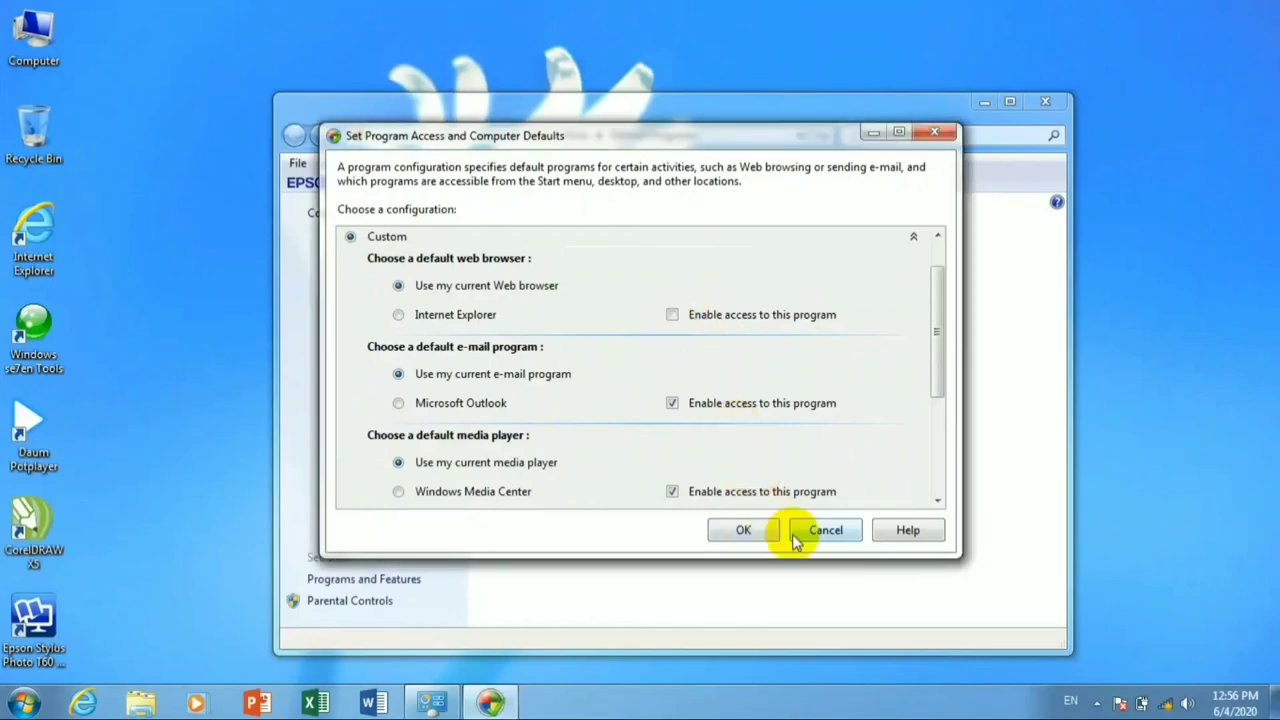
left_click(745, 532)
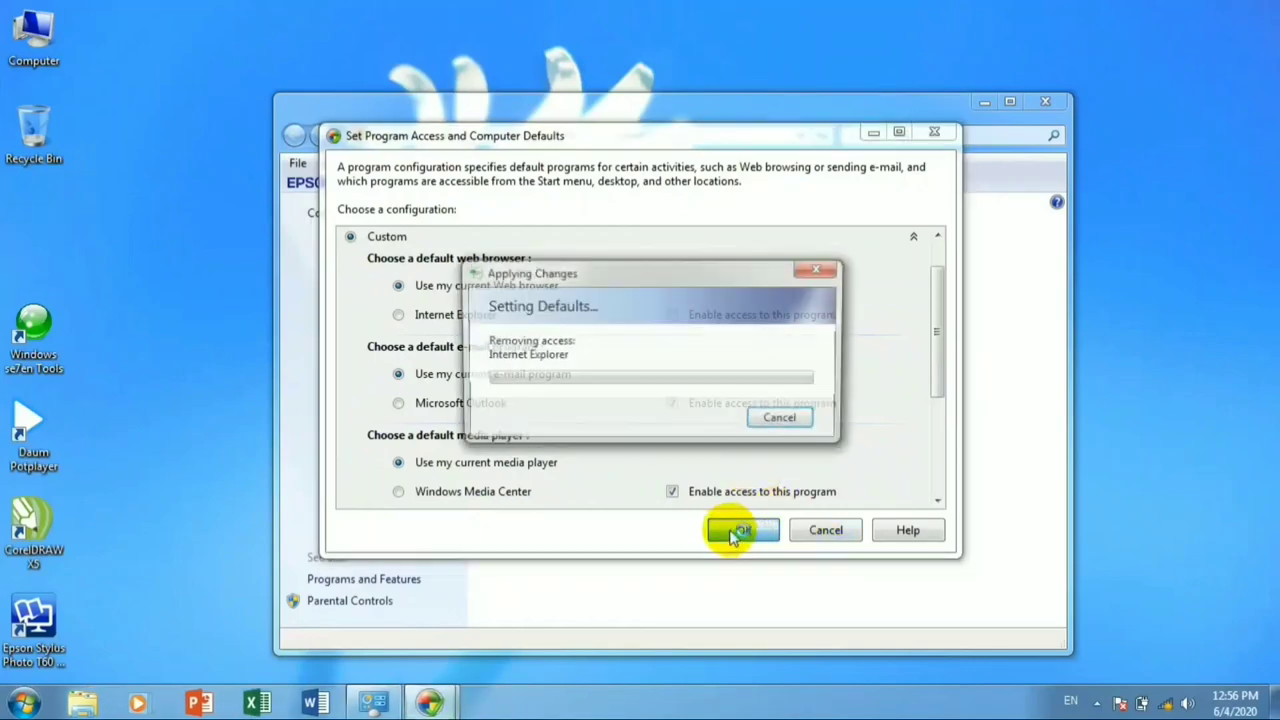
left_click(22, 703)
left_click(92, 617)
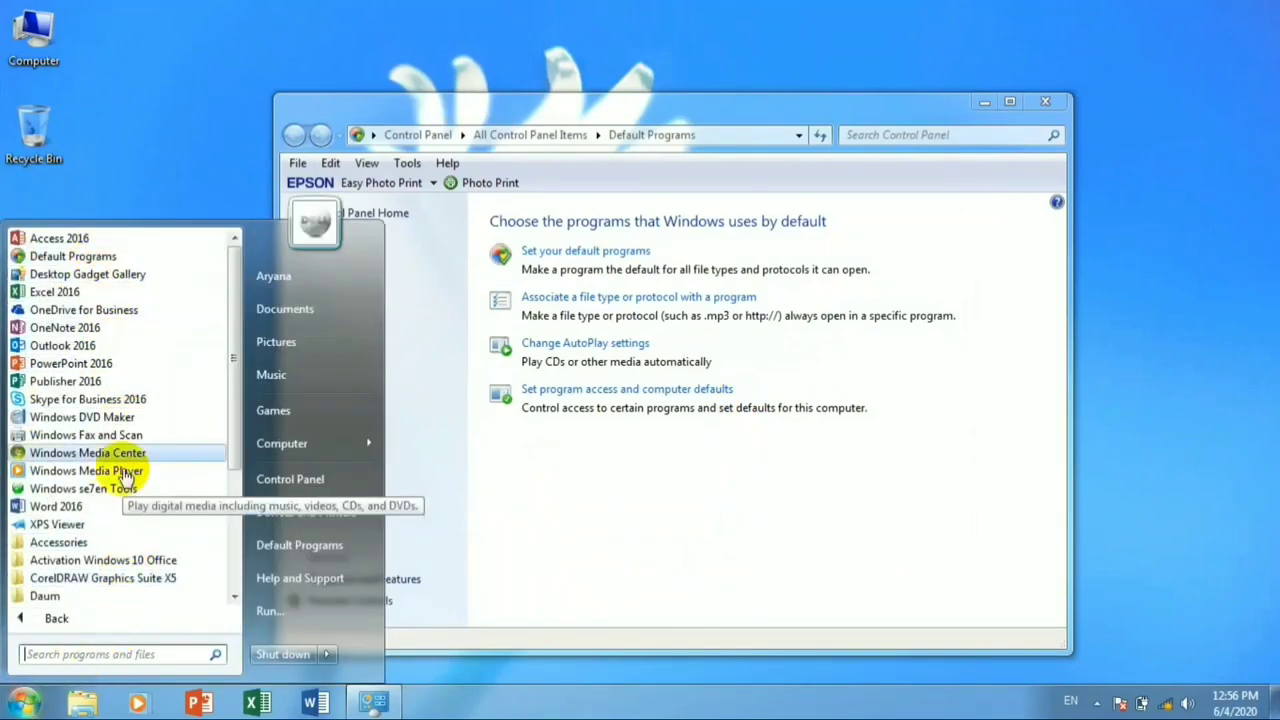
left_click(180, 190)
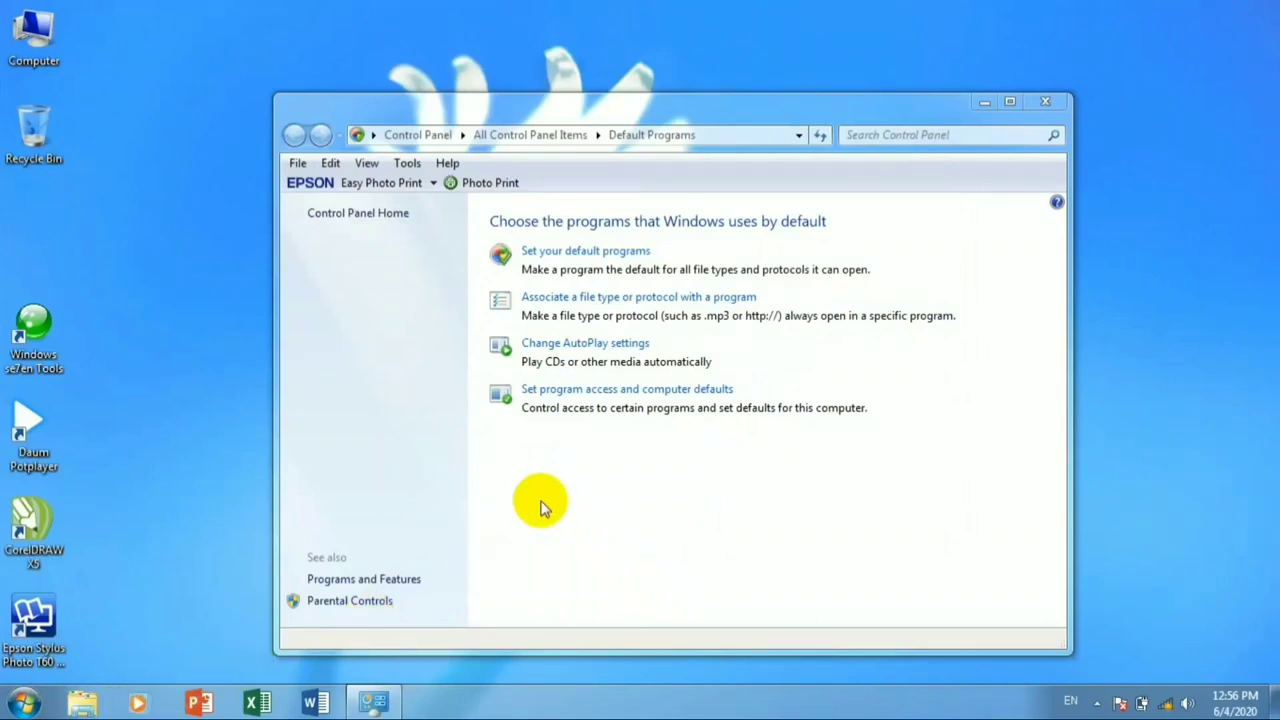
Set Internet Explorer as the default web browser in the Custom program access configuration, apply it, and check the list of all programs
left_click(597, 399)
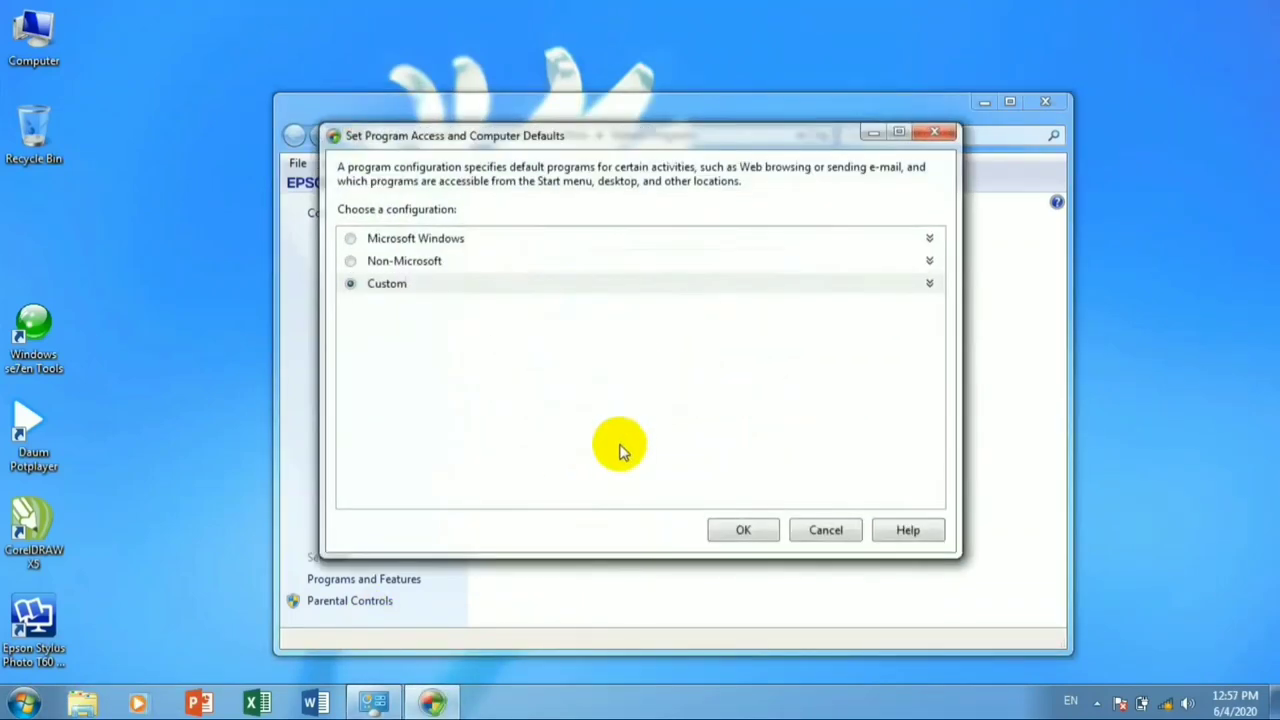
left_click(396, 285)
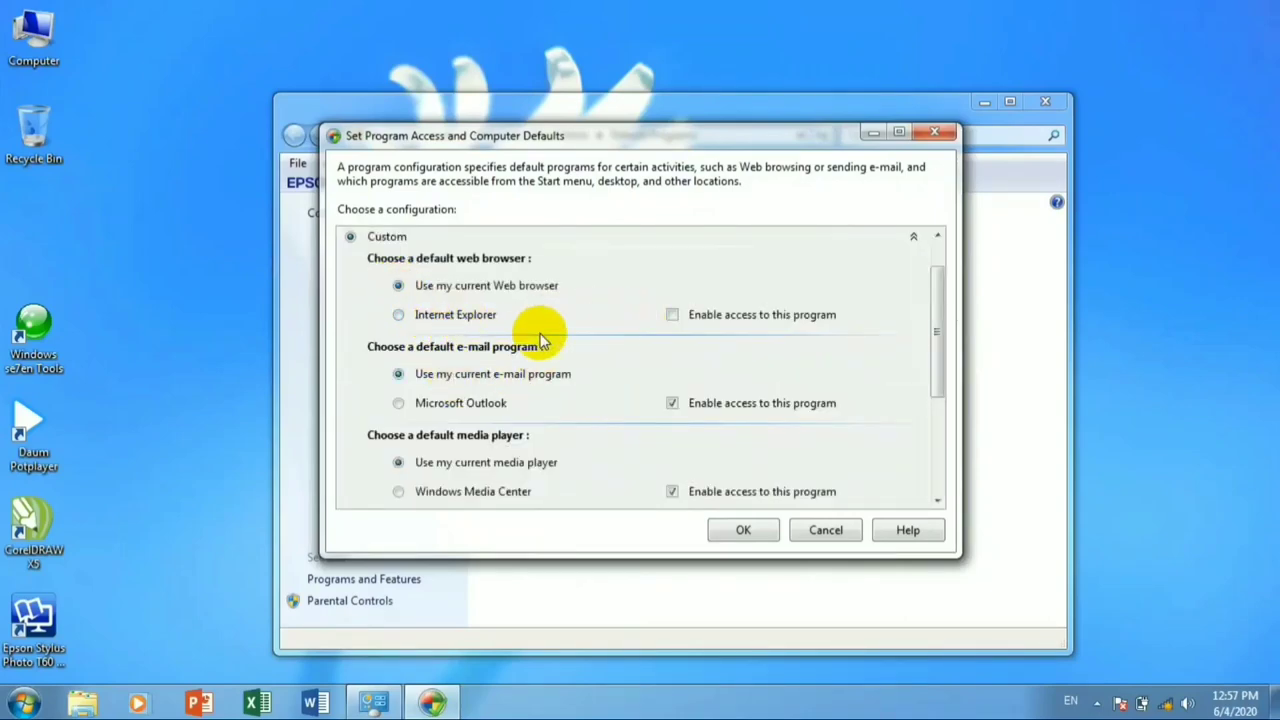
left_click(416, 320)
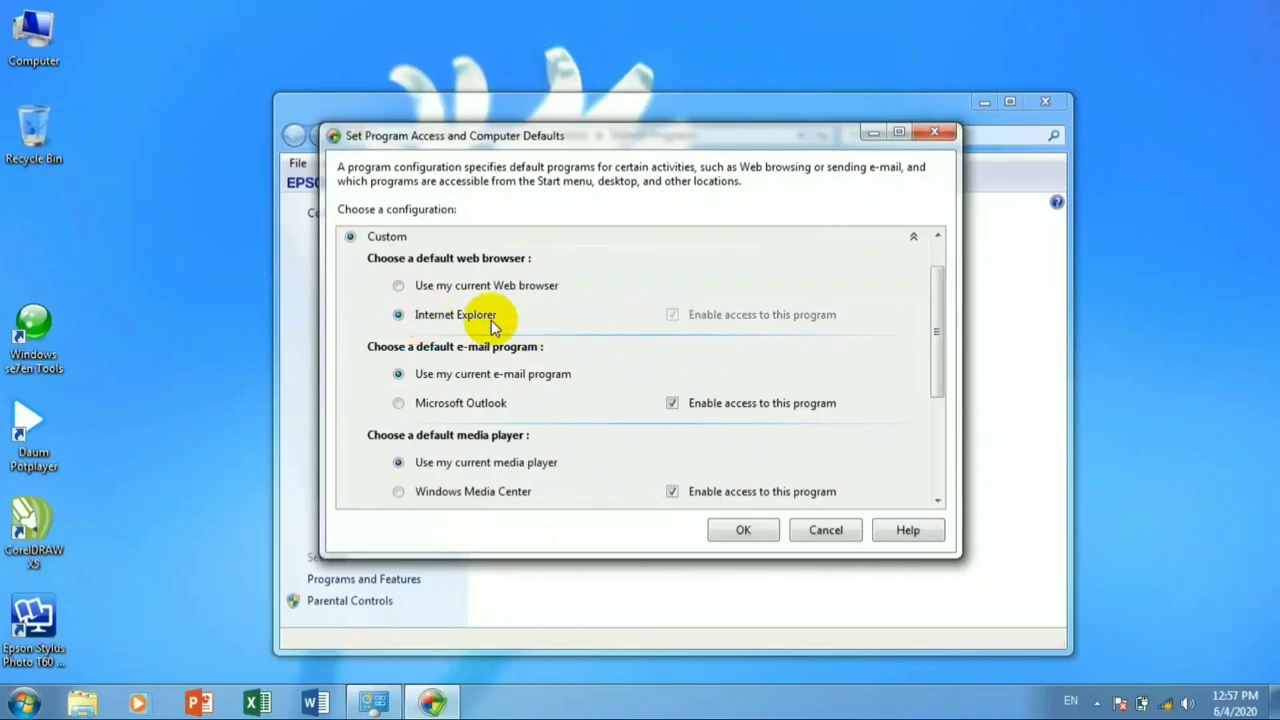
left_click(748, 530)
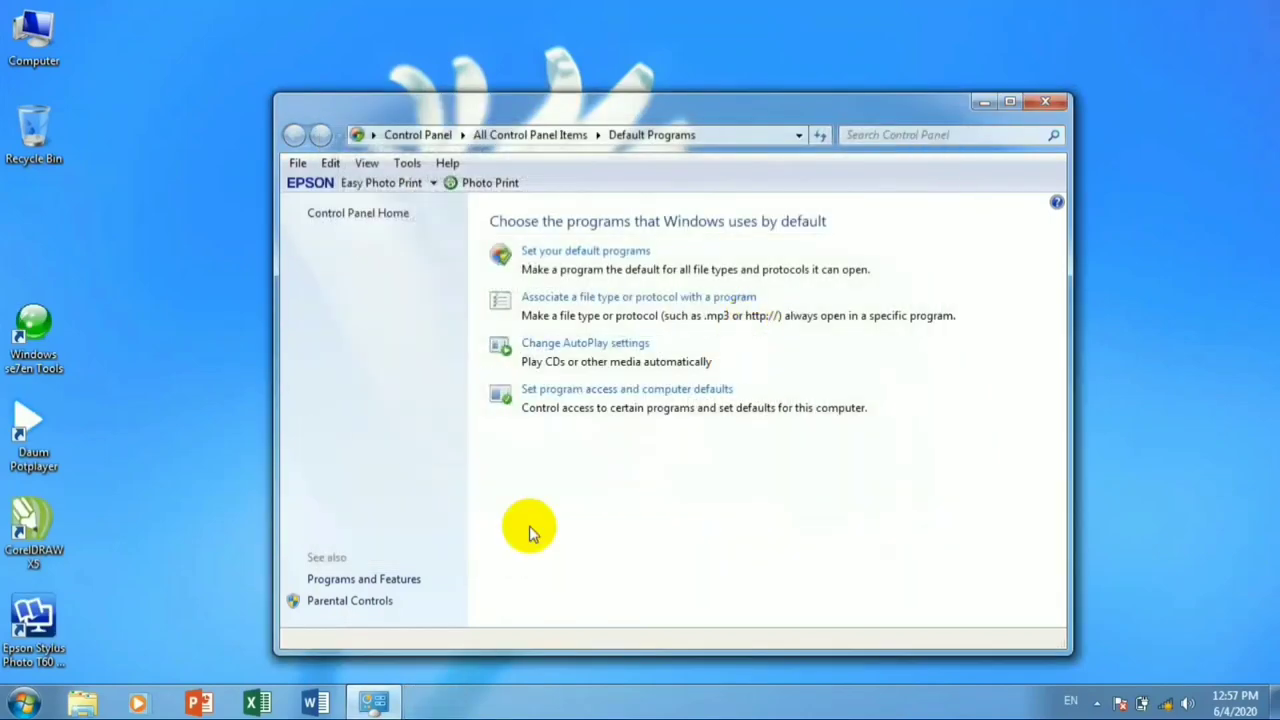
left_click(22, 704)
left_click(74, 620)
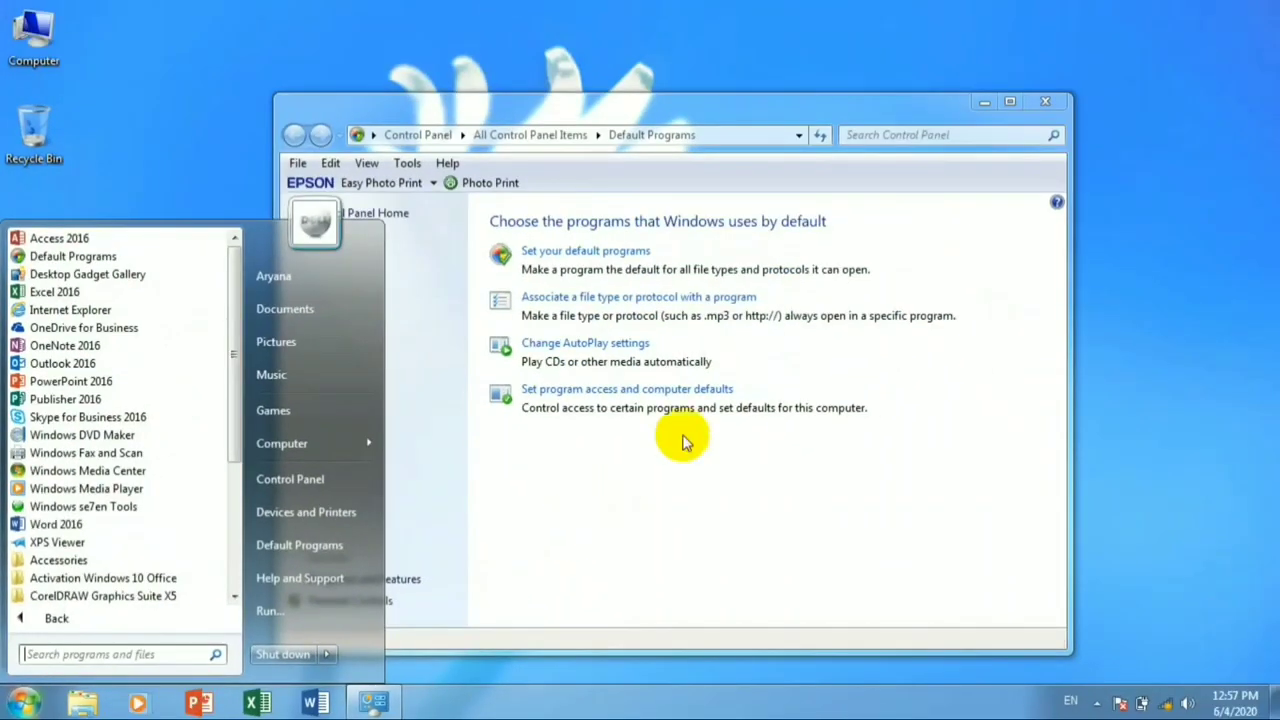
In the Custom configuration, keep the current media player as default, disable access to Windows Media Player, apply it, and check the list of all programs
left_click(665, 392)
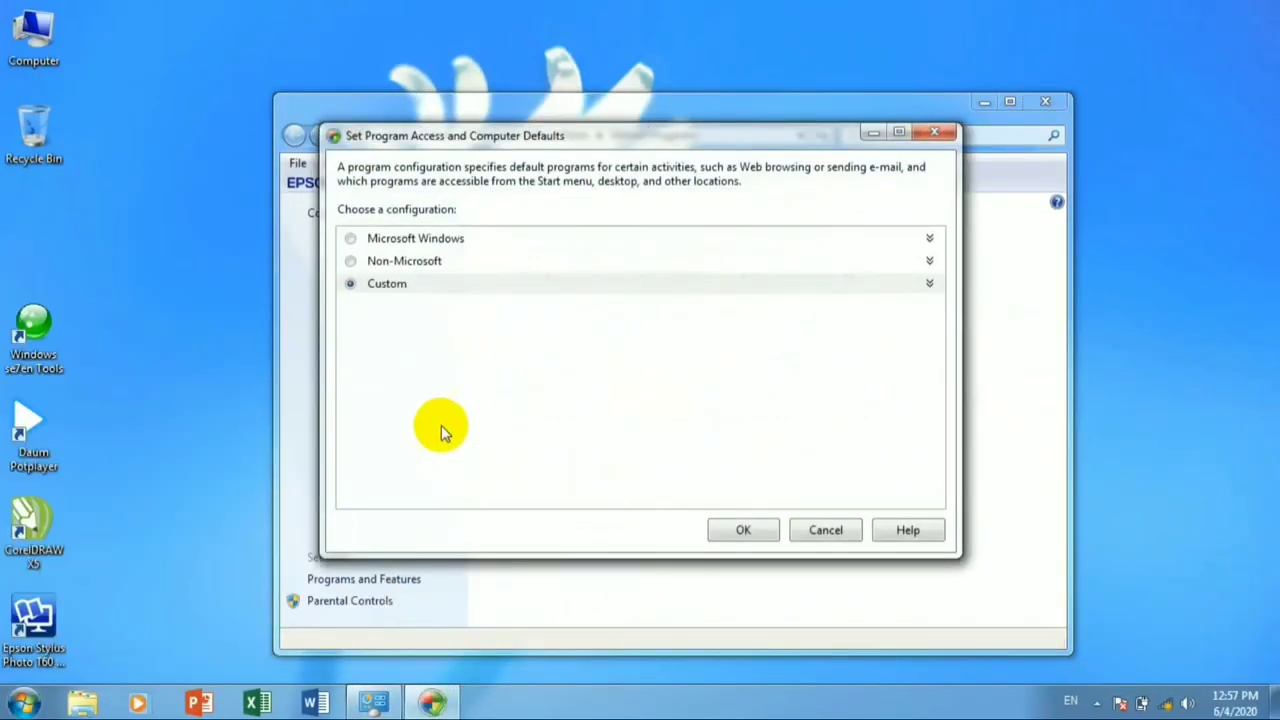
left_click(400, 285)
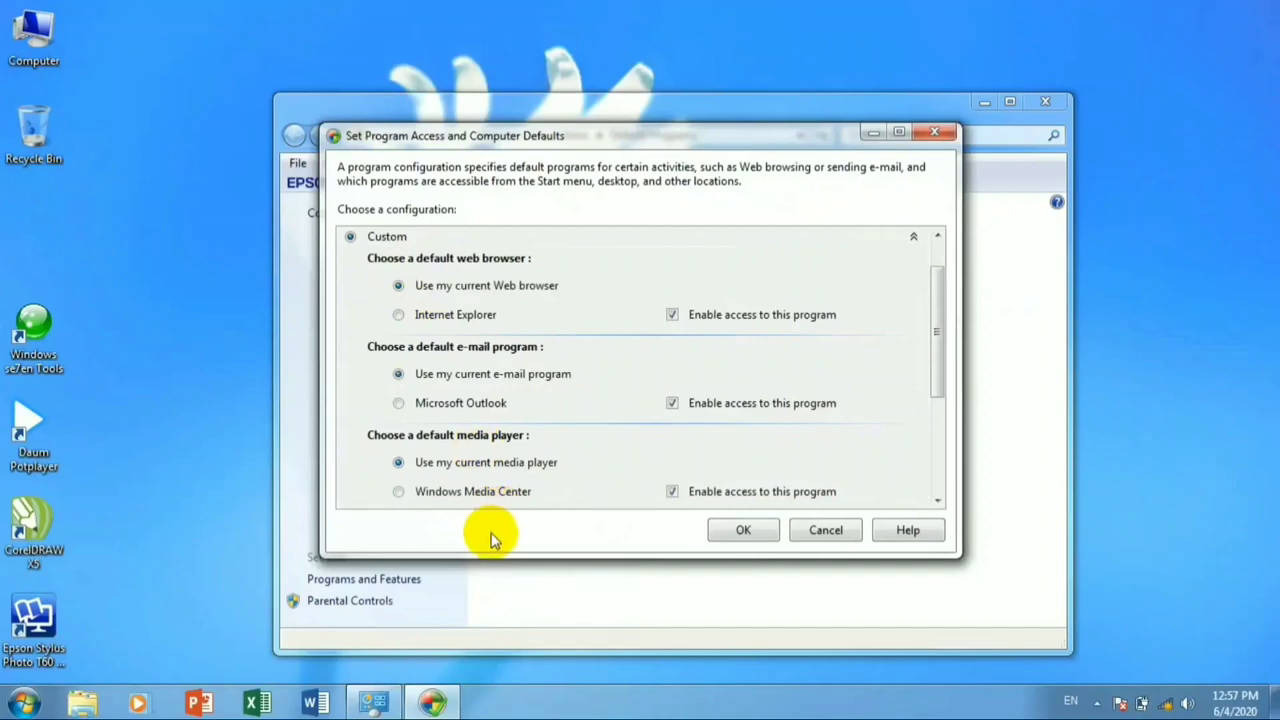
scroll(470, 430, "down", 1)
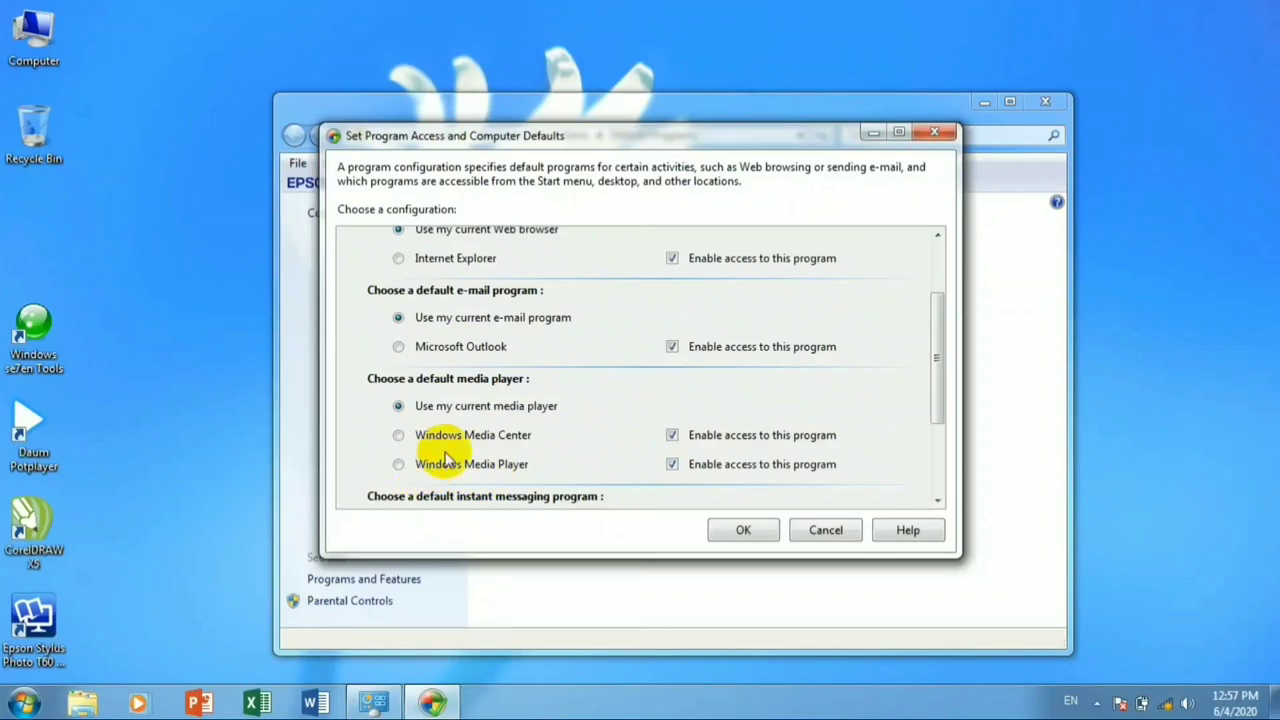
left_click(501, 468)
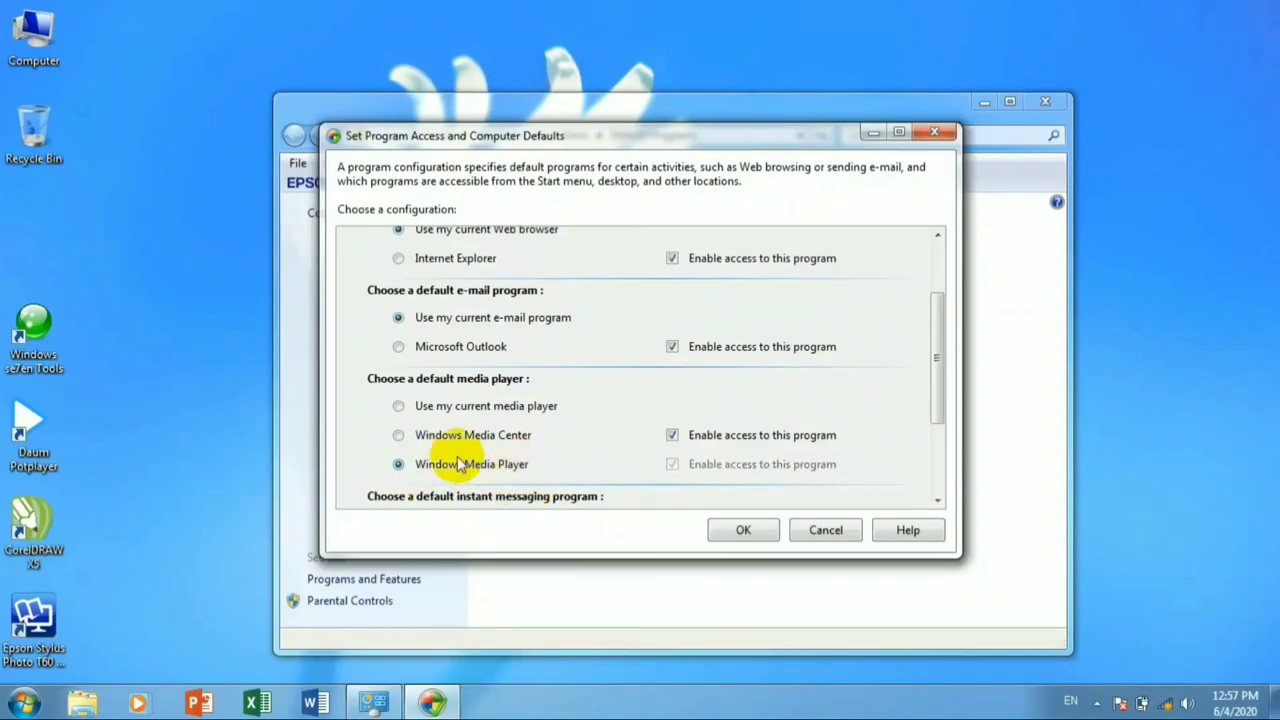
left_click(445, 406)
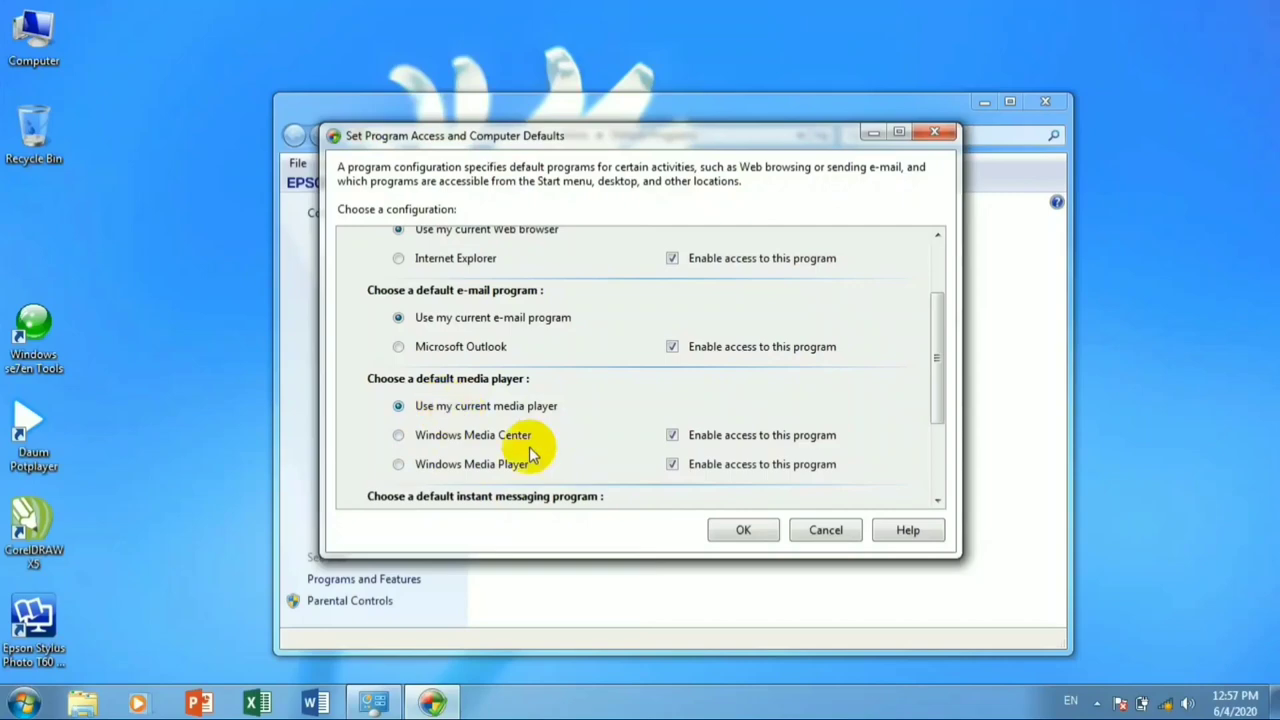
left_click(672, 465)
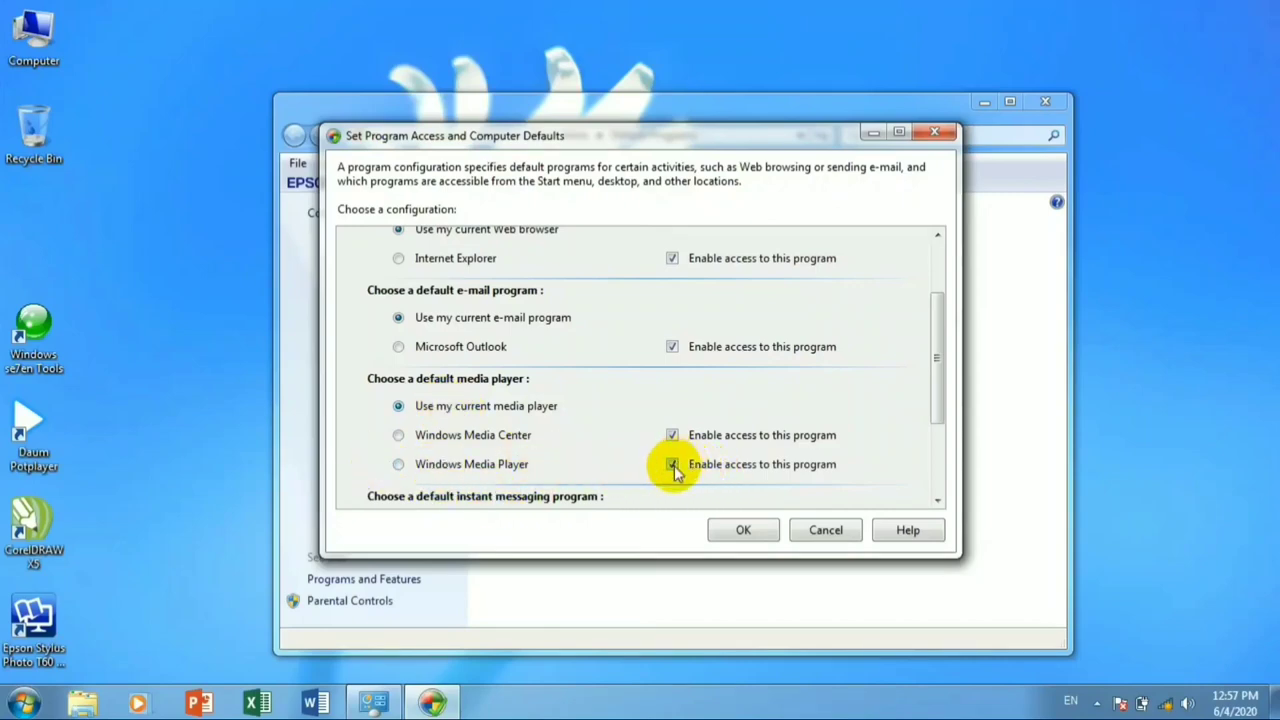
left_click(738, 530)
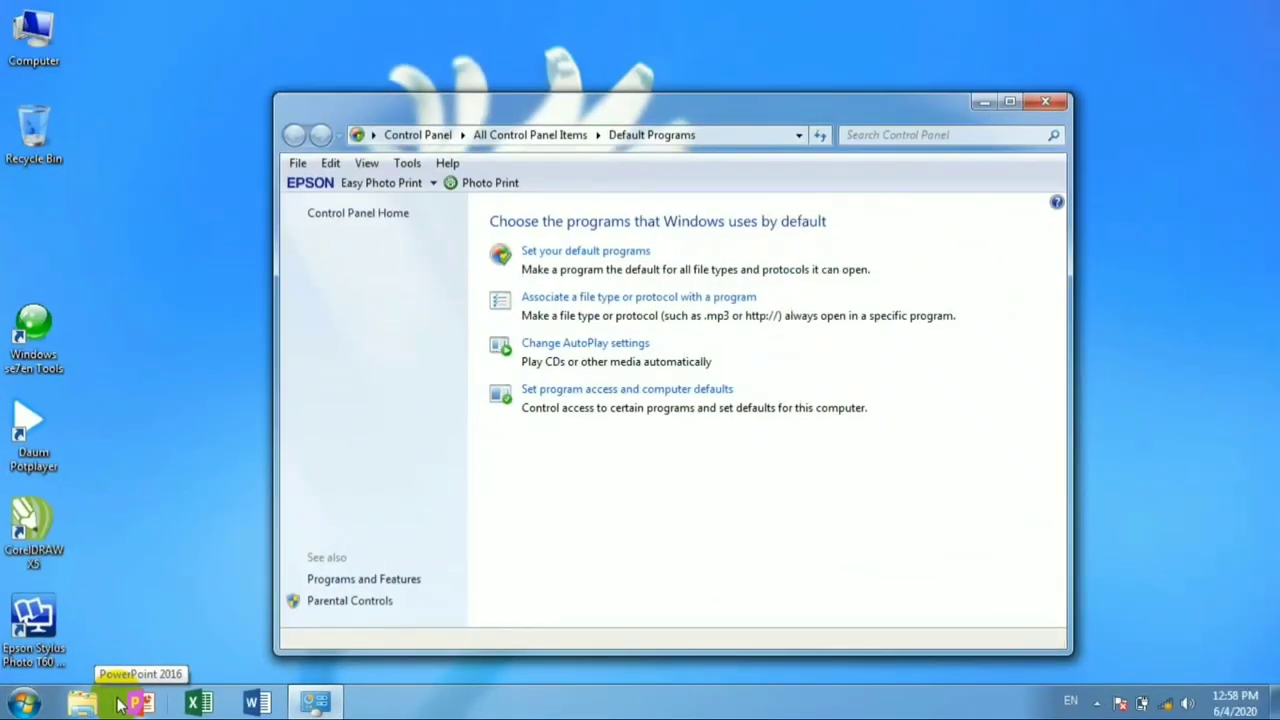
left_click(119, 704)
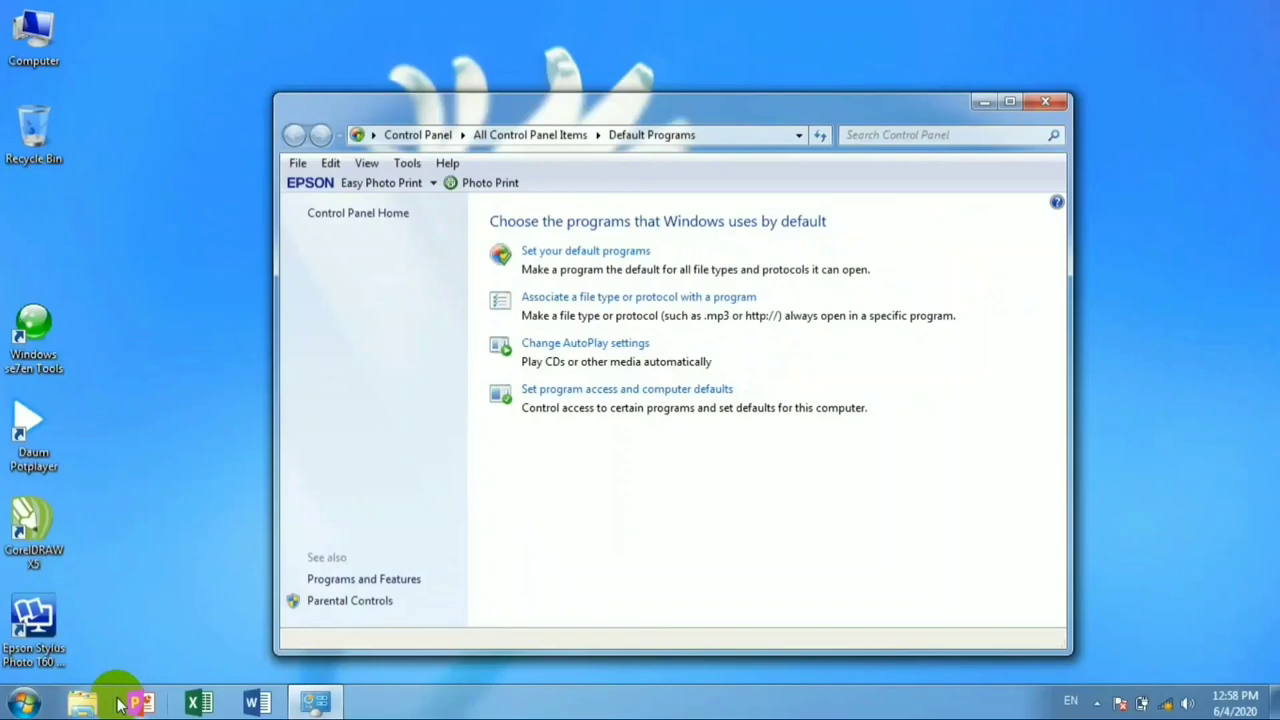
left_click(26, 704)
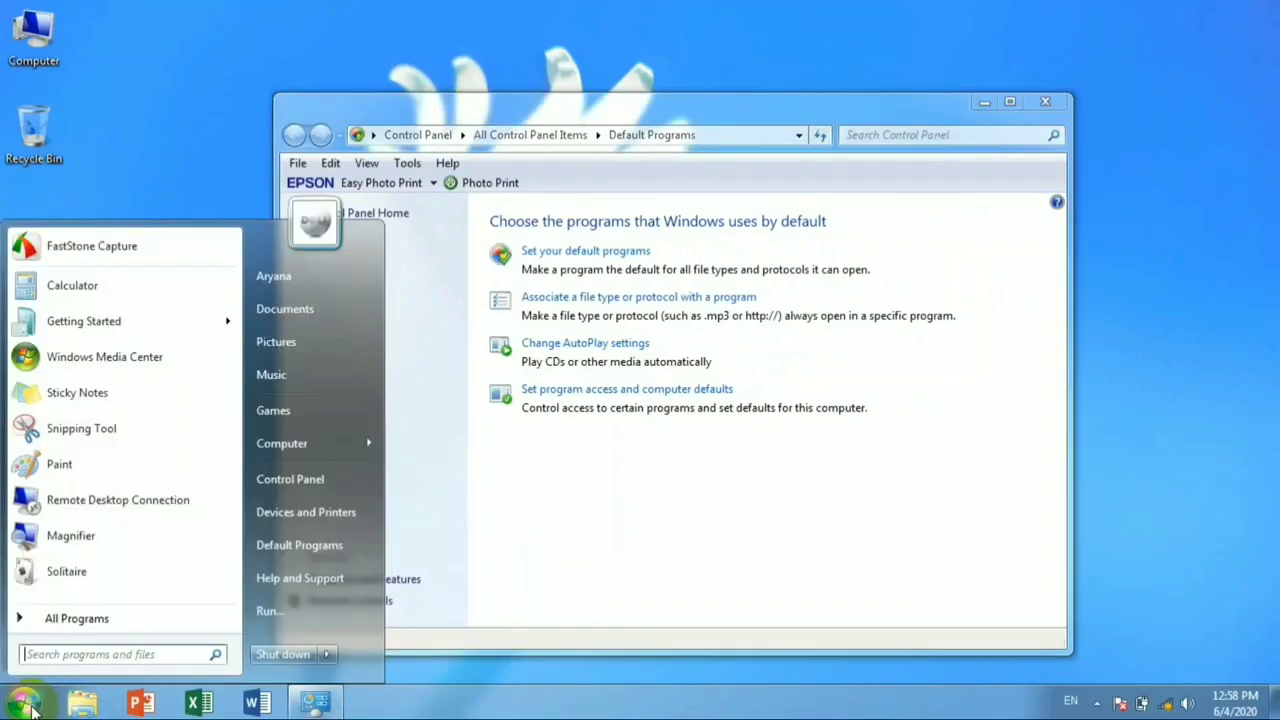
left_click(84, 624)
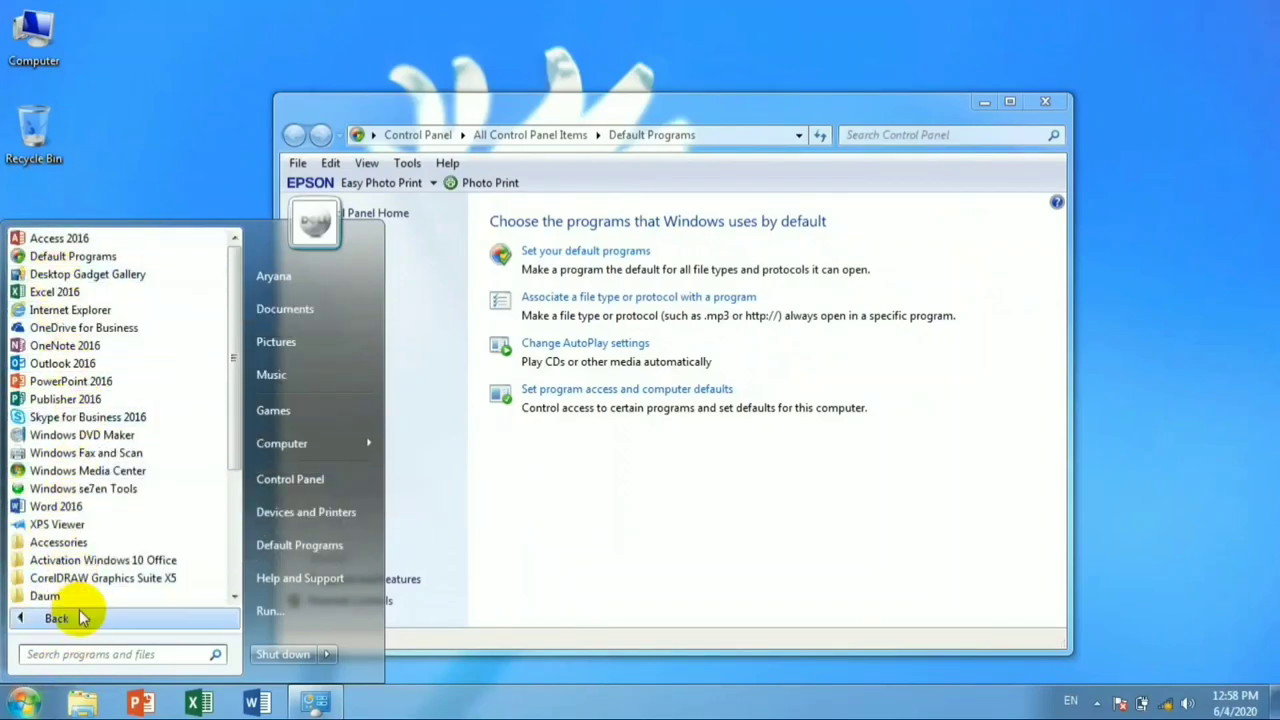
left_click(470, 535)
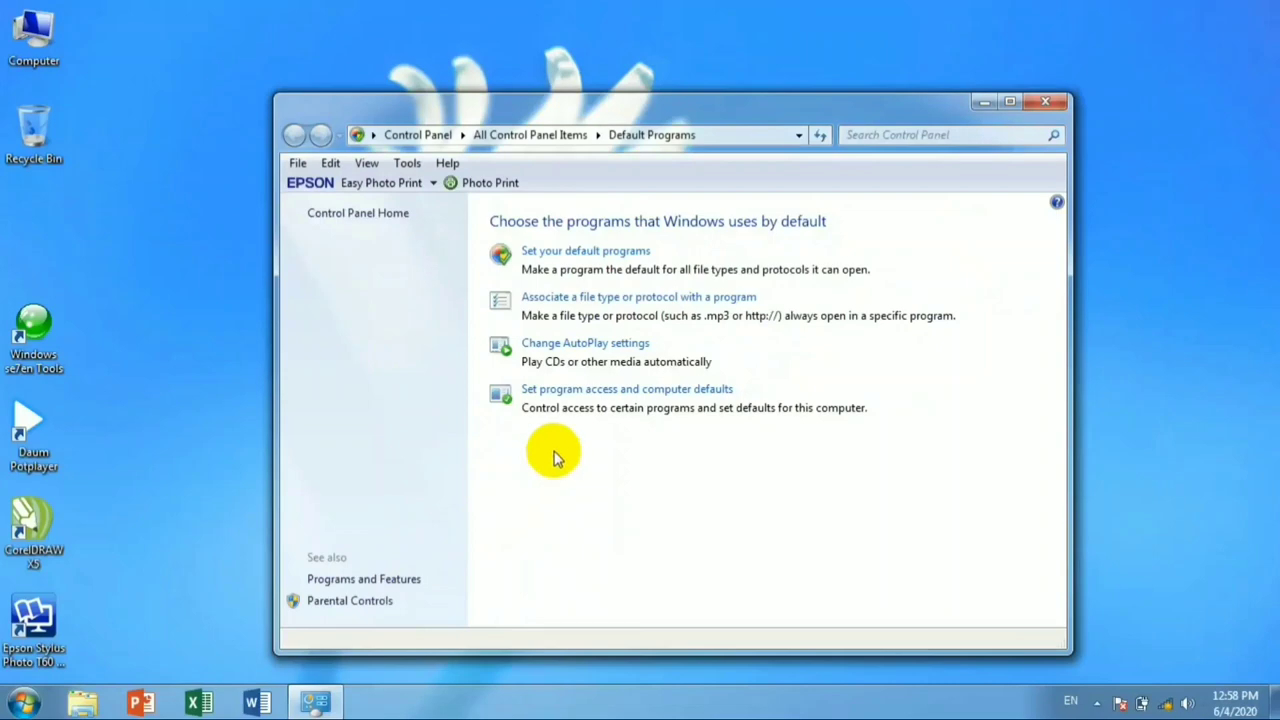
In the Custom program access configuration, re-enable access to Windows Media Player, apply it, and close the Default Programs window
left_click(552, 390)
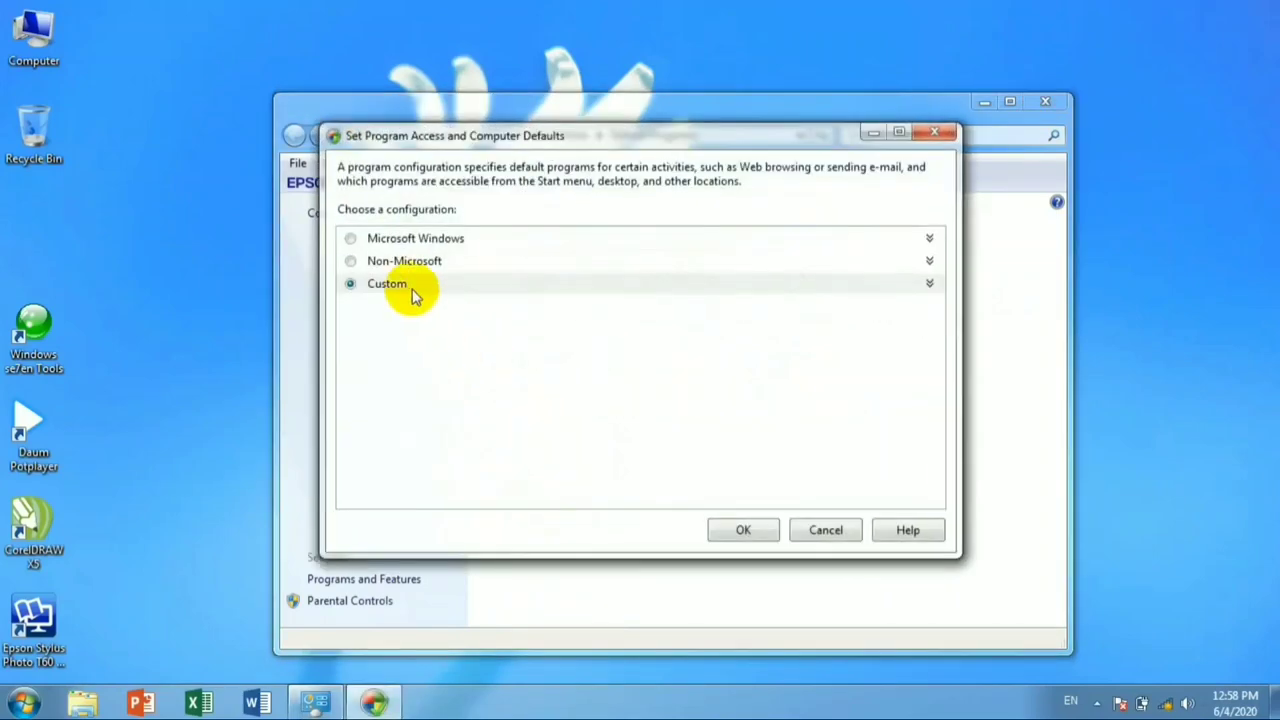
left_click(412, 290)
scroll(680, 460, "down", 1)
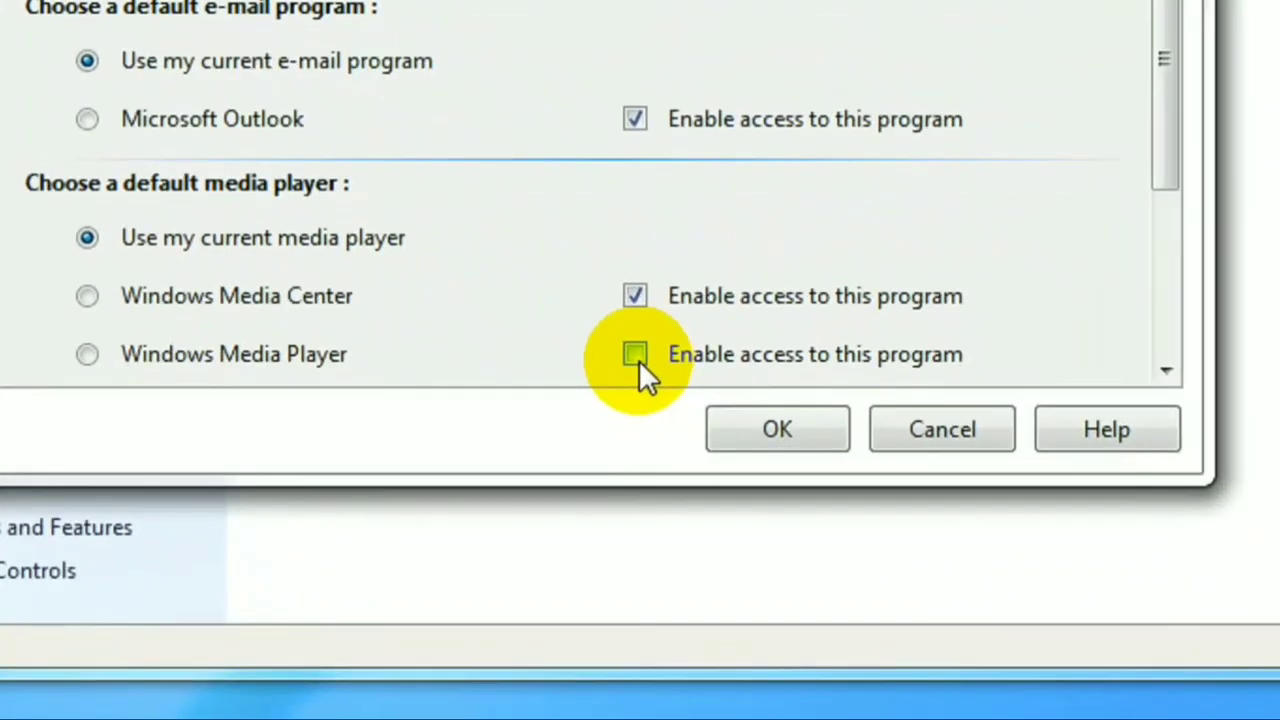
left_click(636, 356)
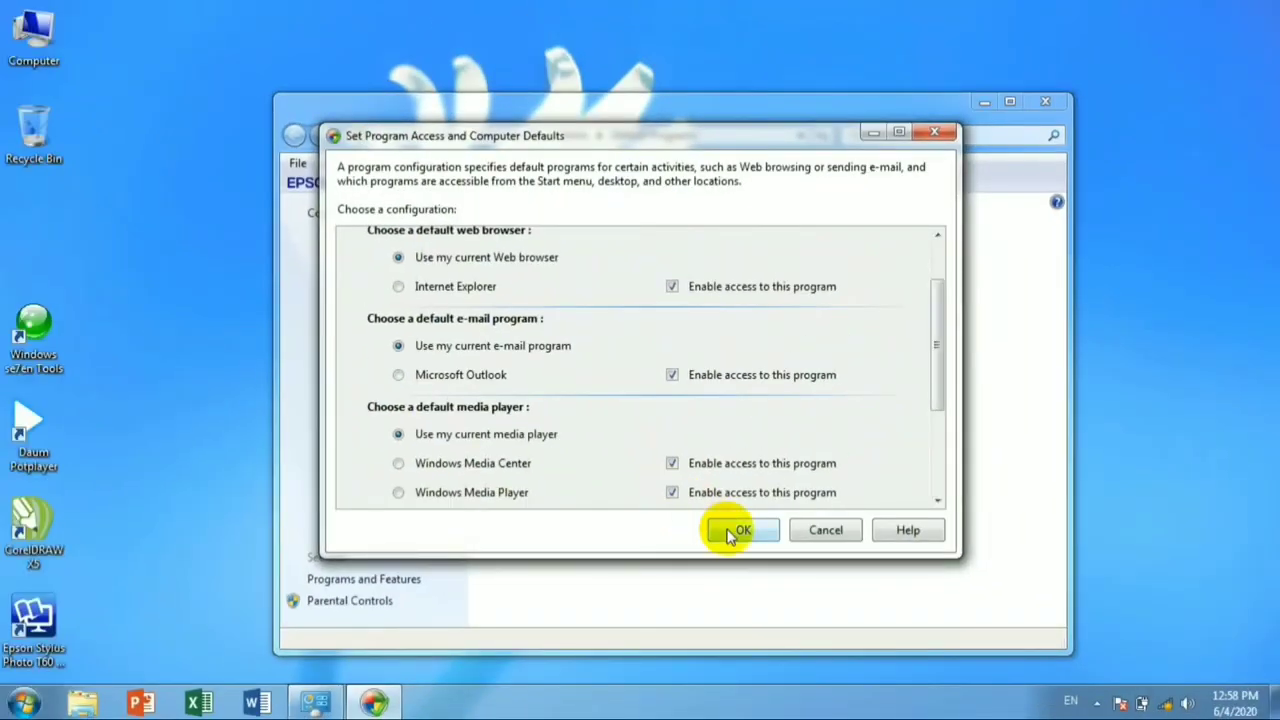
left_click(736, 532)
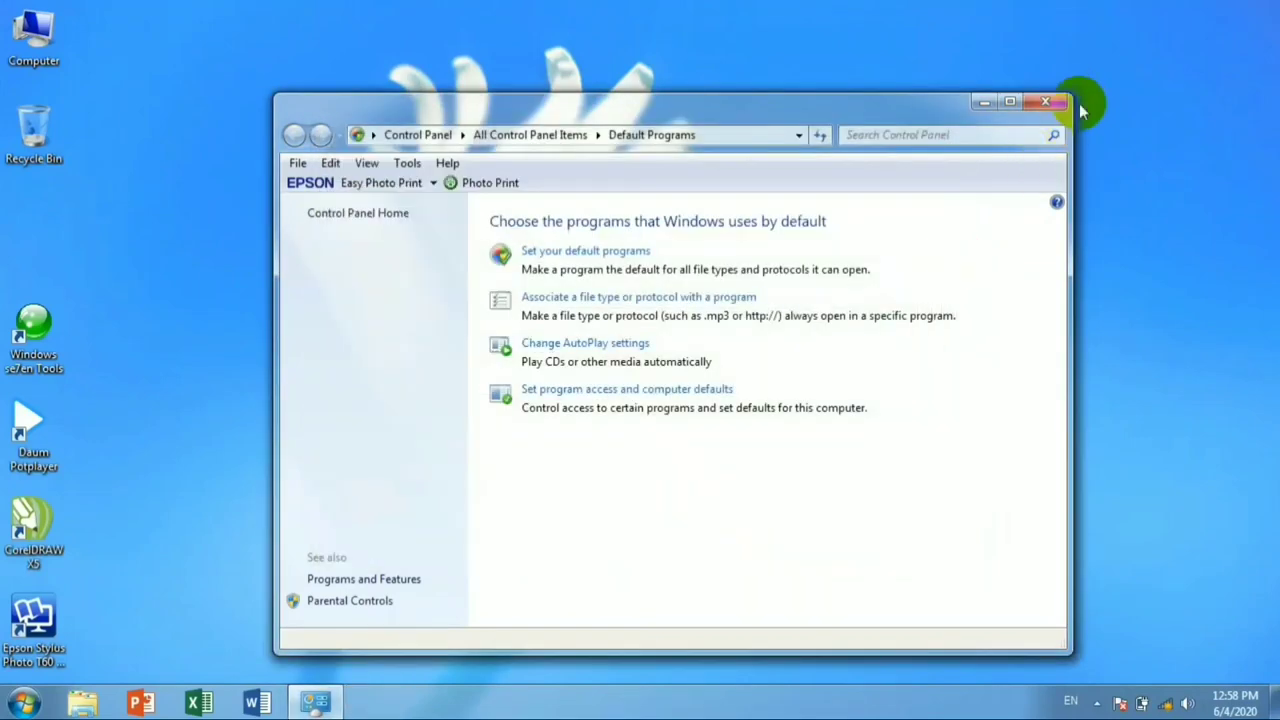
left_click(1046, 101)
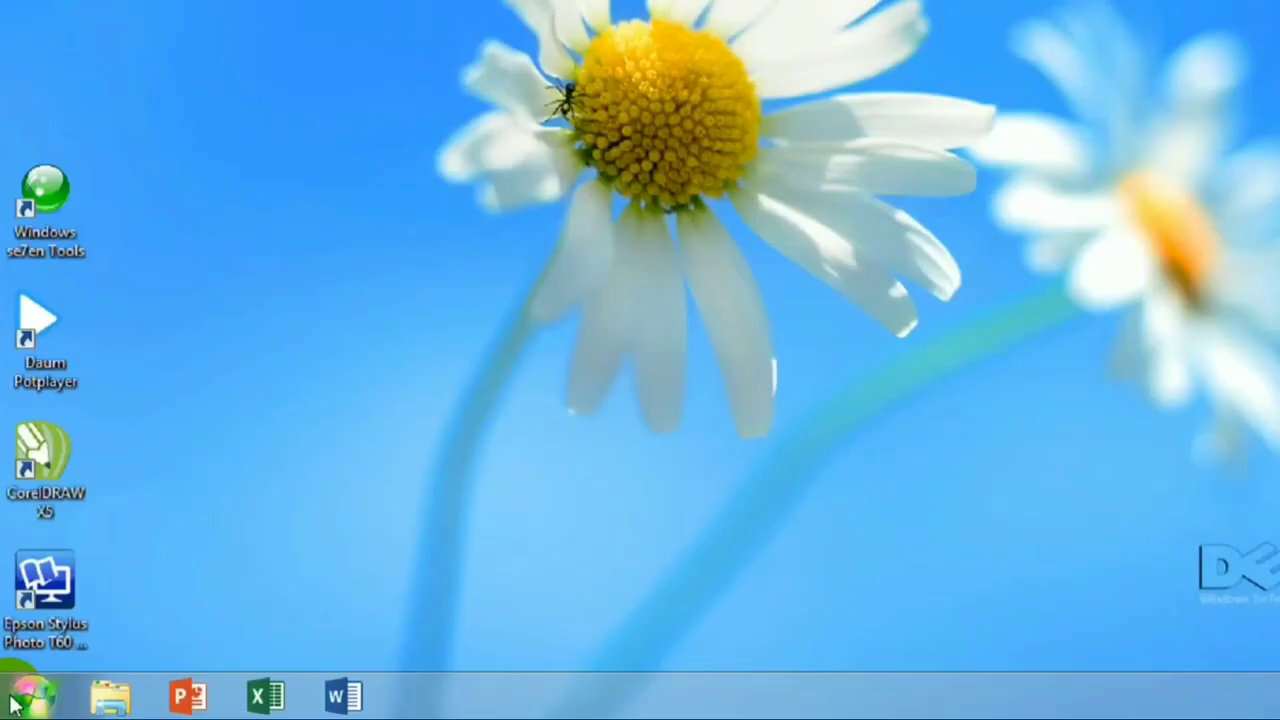
Find Windows Media Player in the list of all programs and pin it to the taskbar
left_click(22, 703)
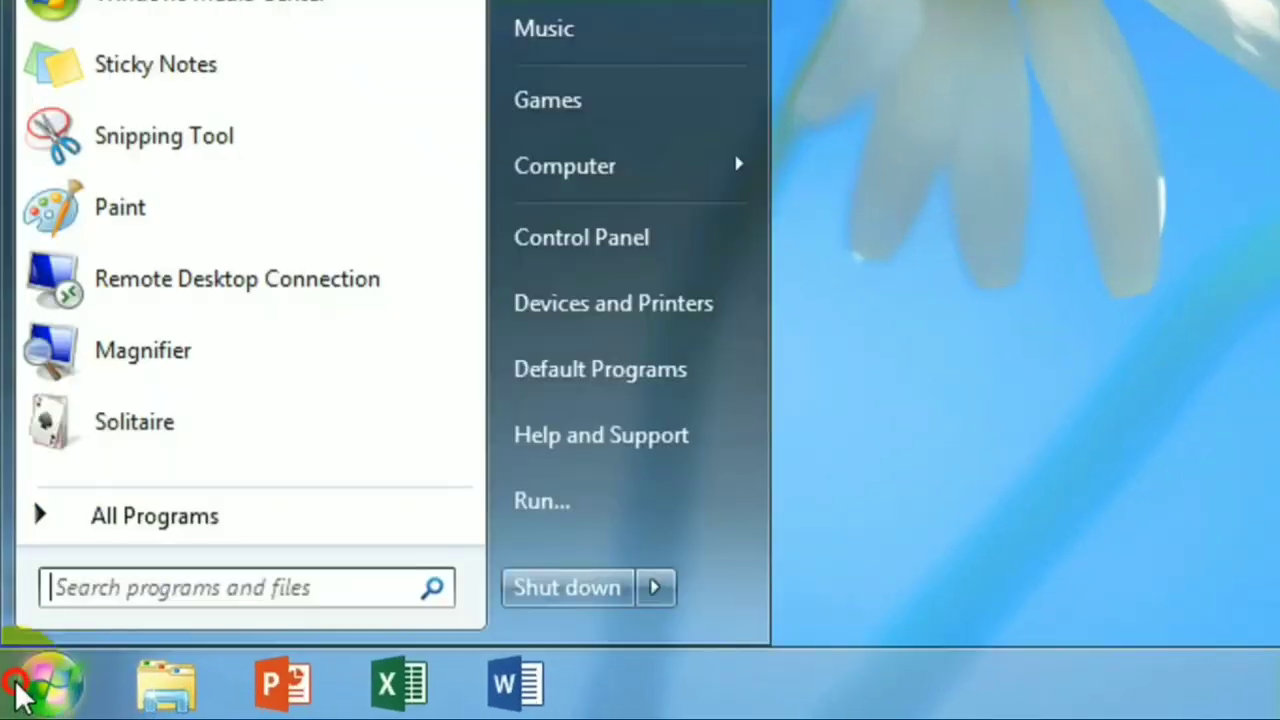
left_click(129, 529)
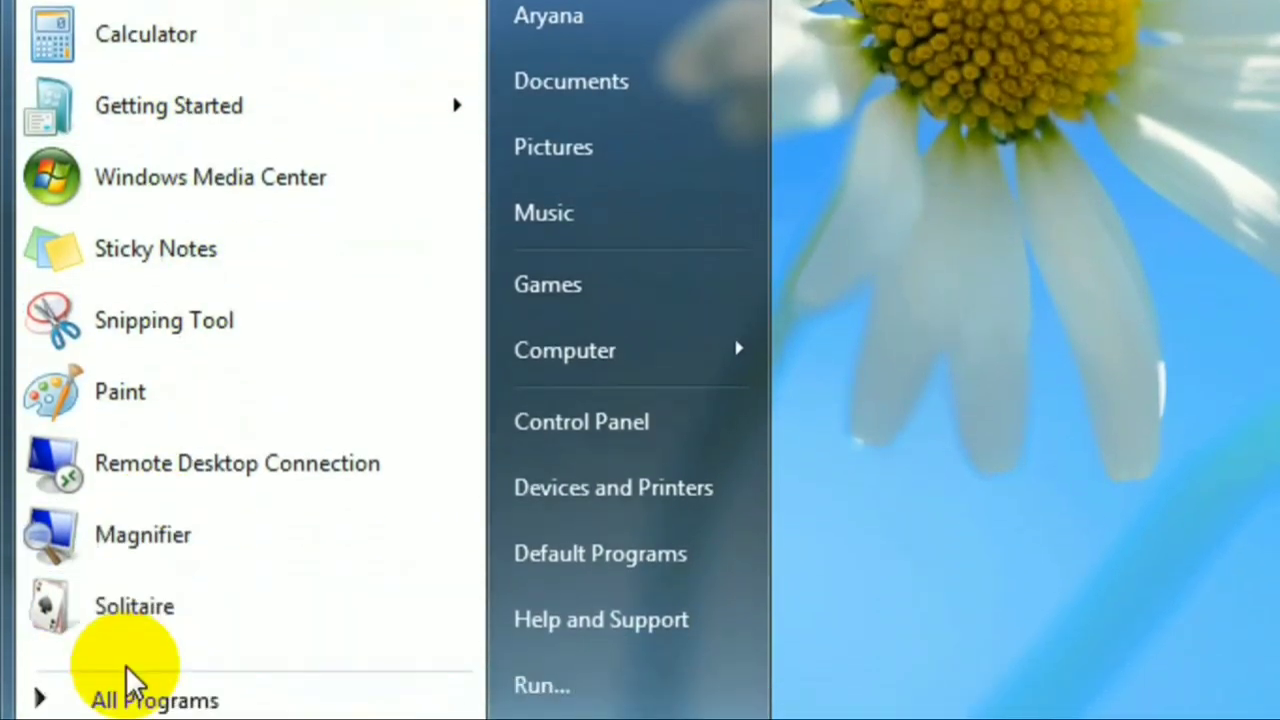
left_click(118, 714)
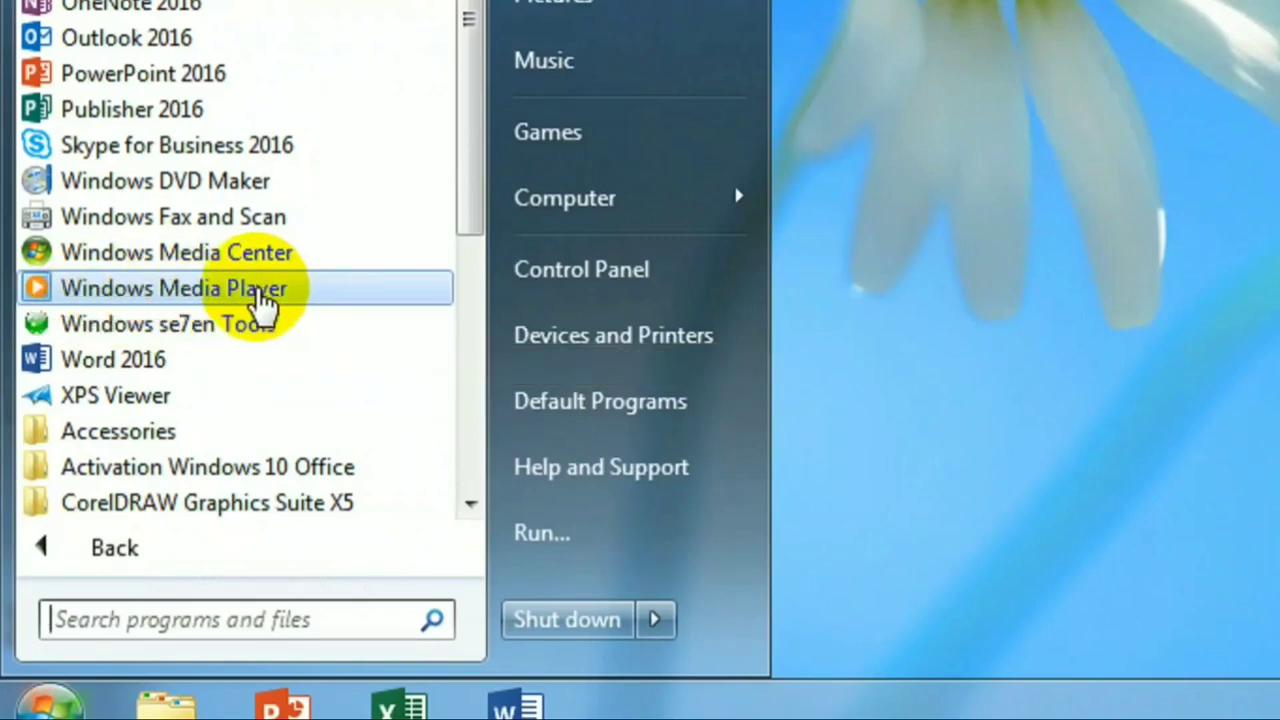
right_click(163, 287)
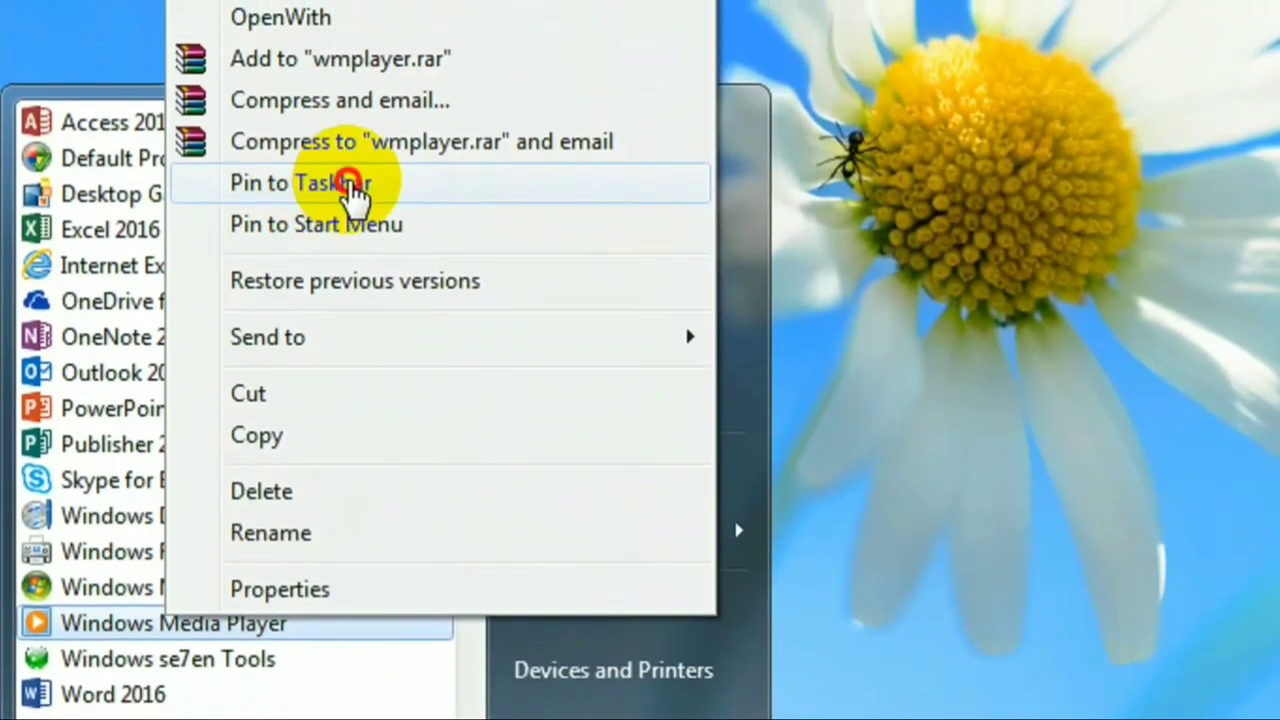
left_click(349, 90)
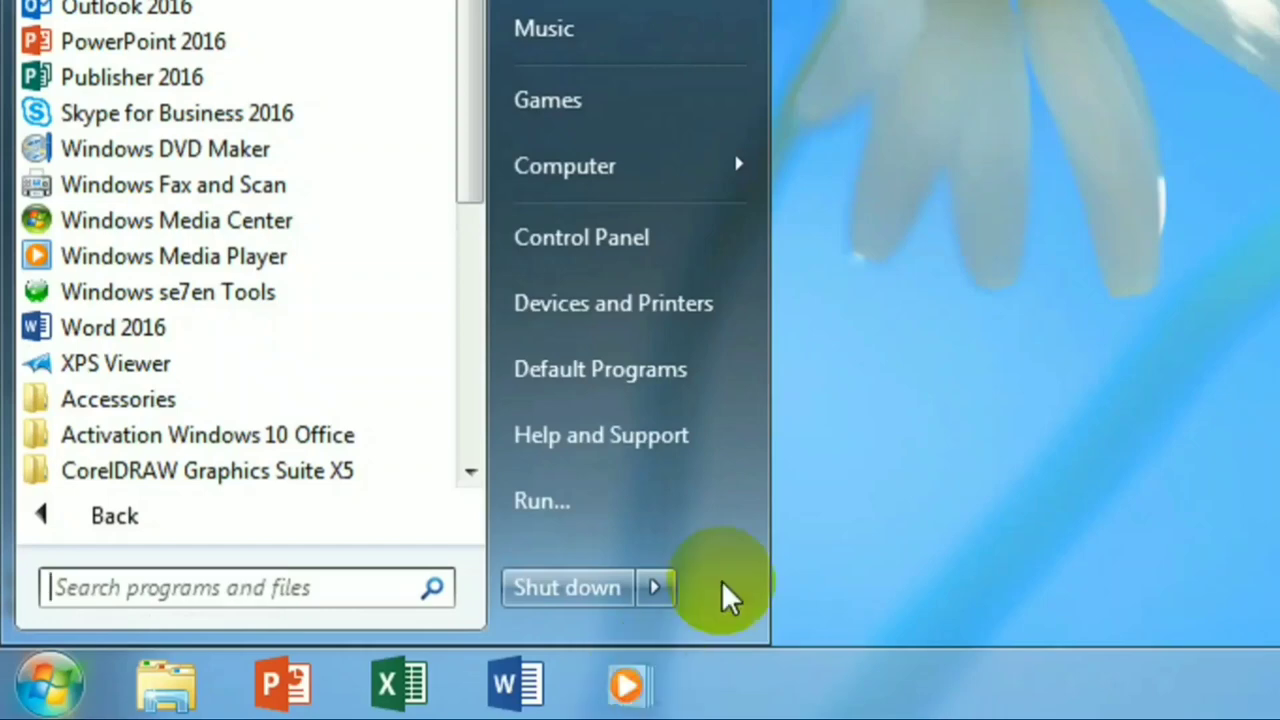
left_click(660, 356)
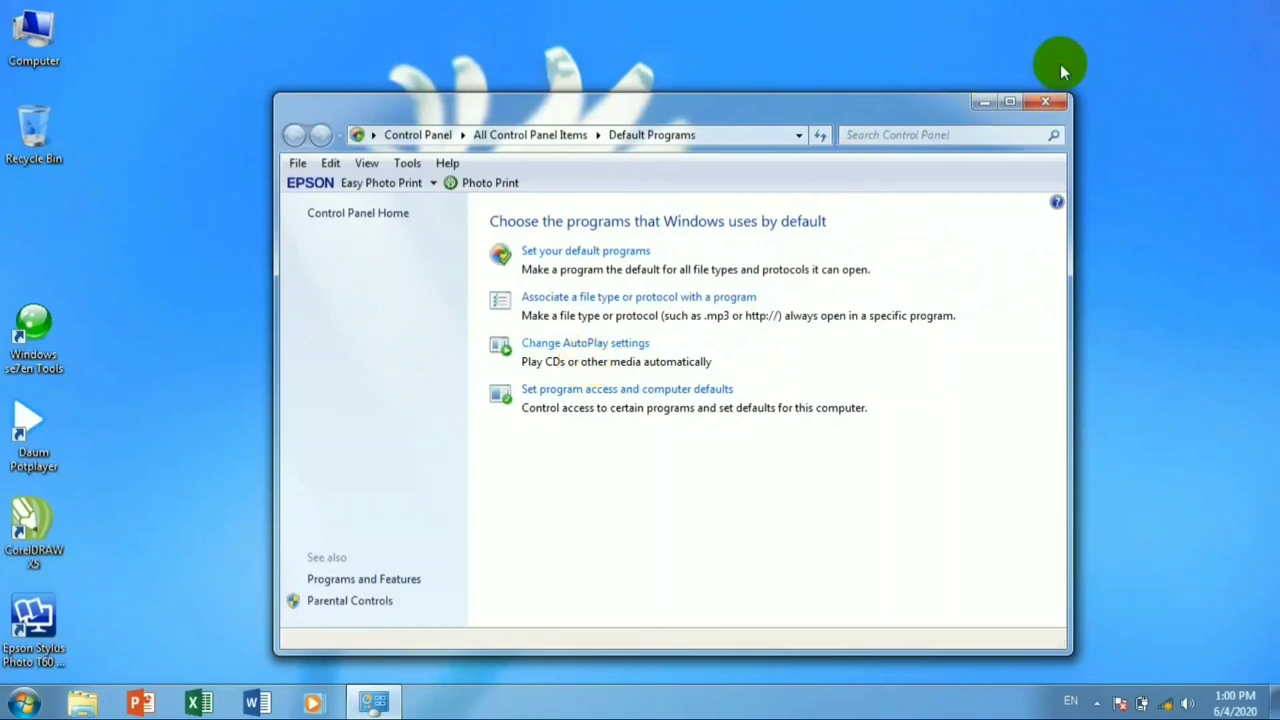
Put away the Default Programs window, then open Computer to examine its drives and removable storage, and close it
left_click(1045, 102)
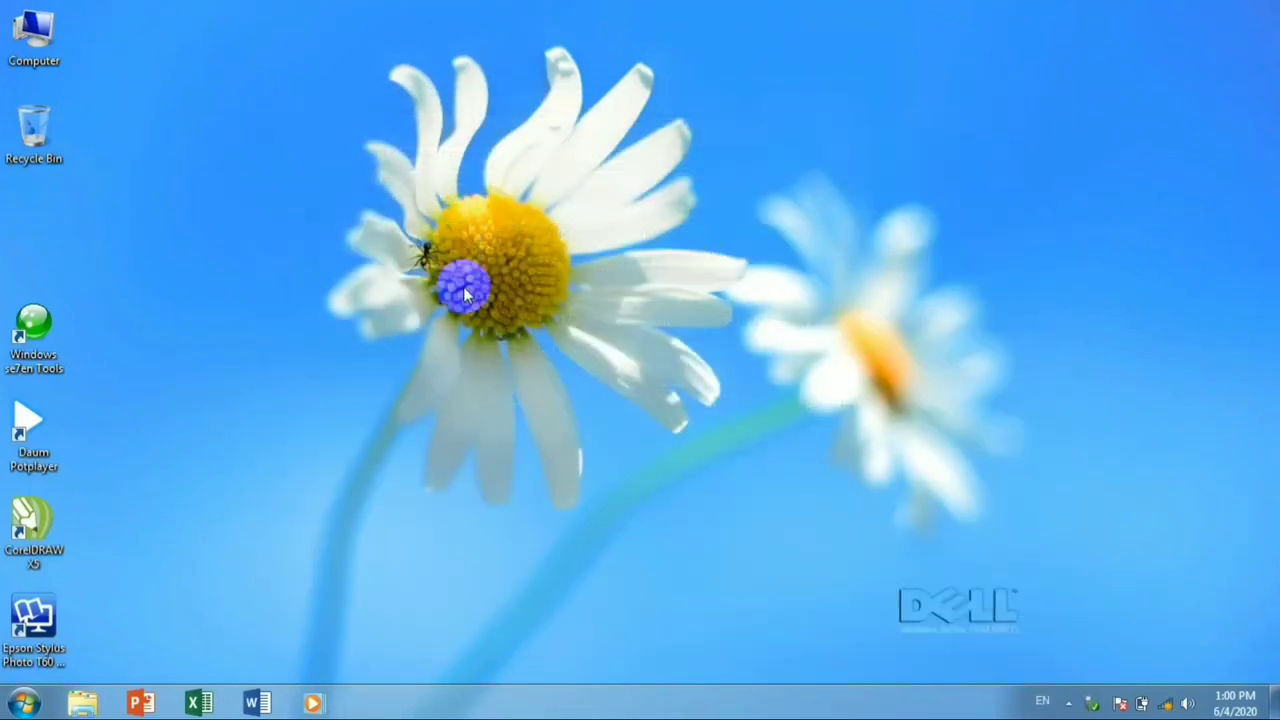
double_click(30, 35)
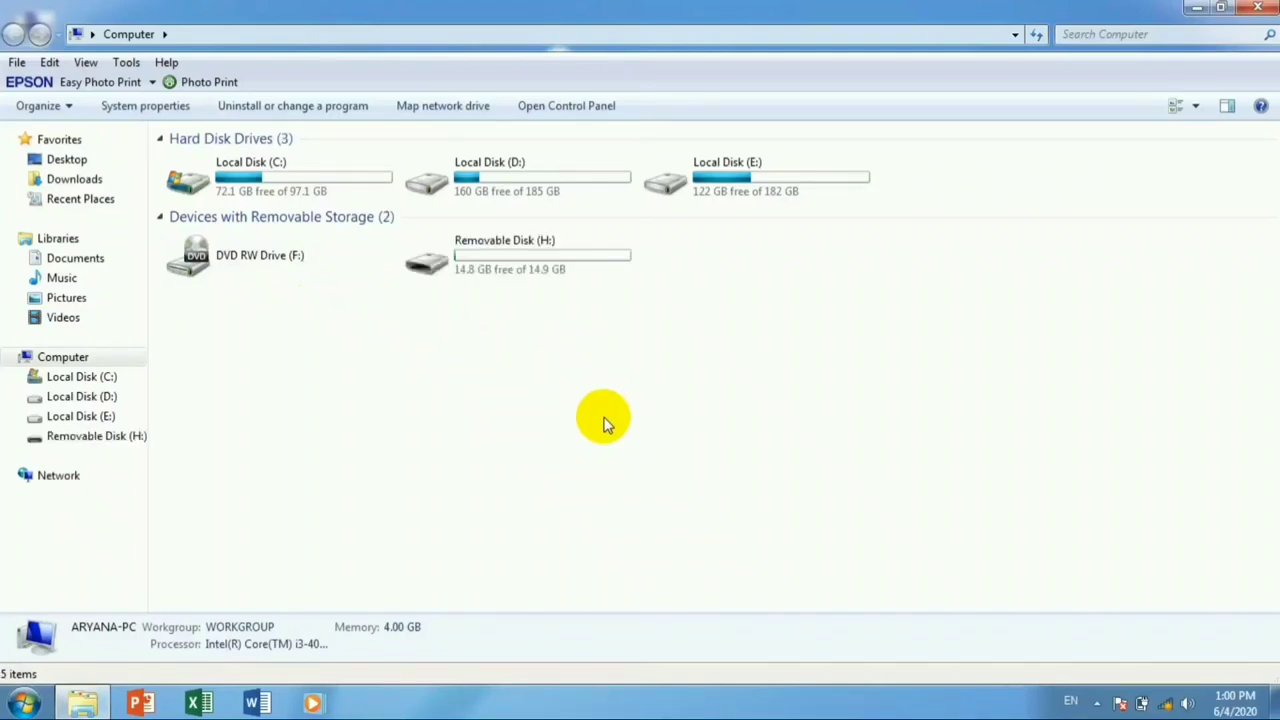
left_click(1260, 8)
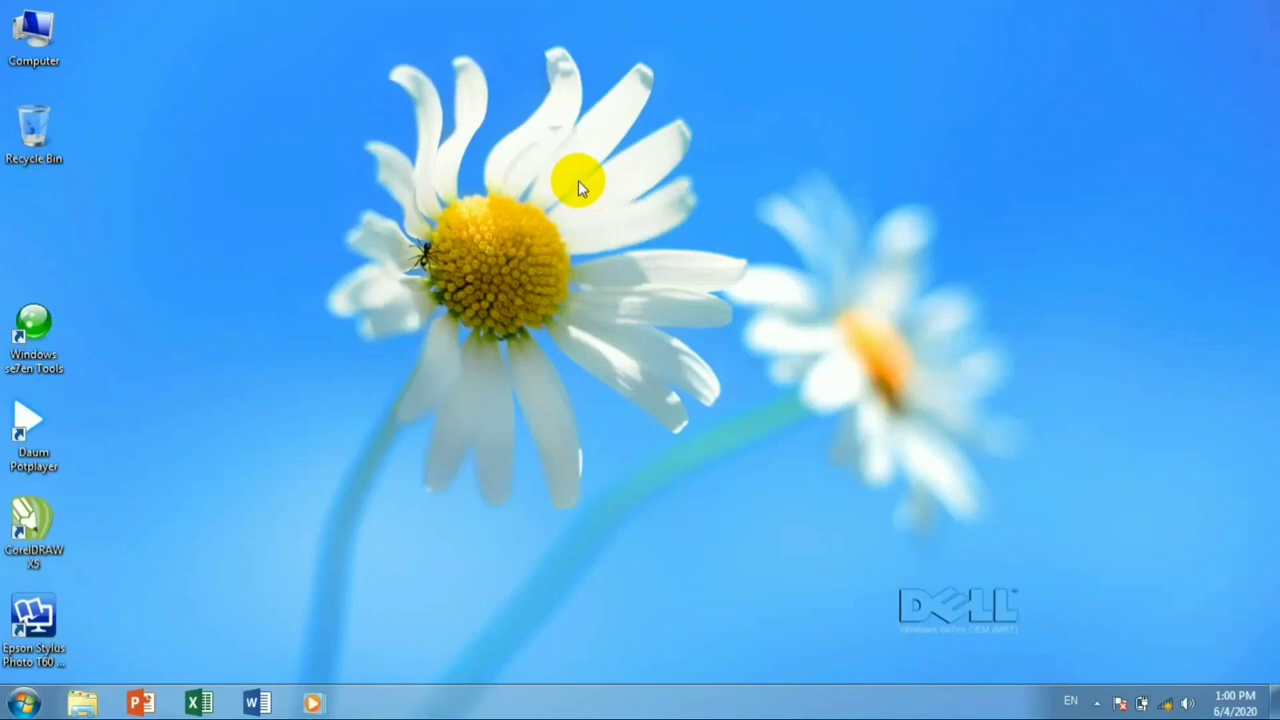
left_click(274, 383)
left_click(719, 198)
In the AutoPlay settings of Default Programs, review the media types, turn off AutoPlay for all media and devices, and save
left_click(14, 708)
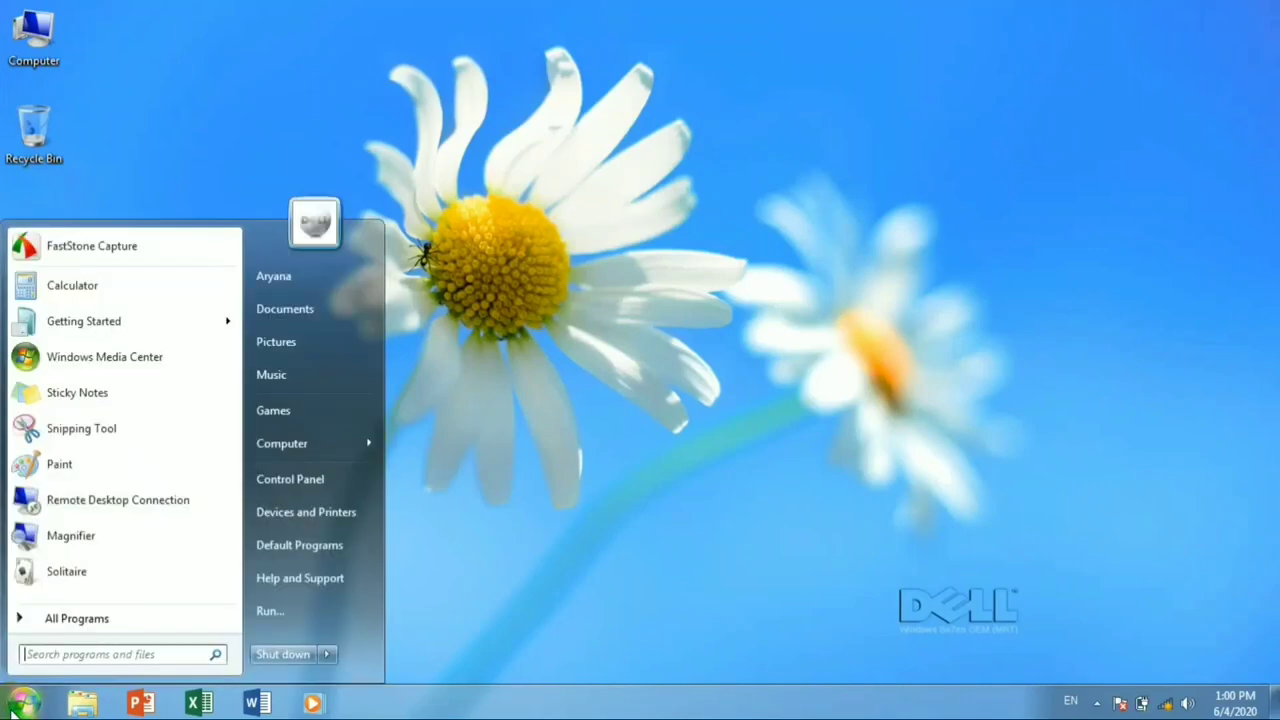
left_click(300, 548)
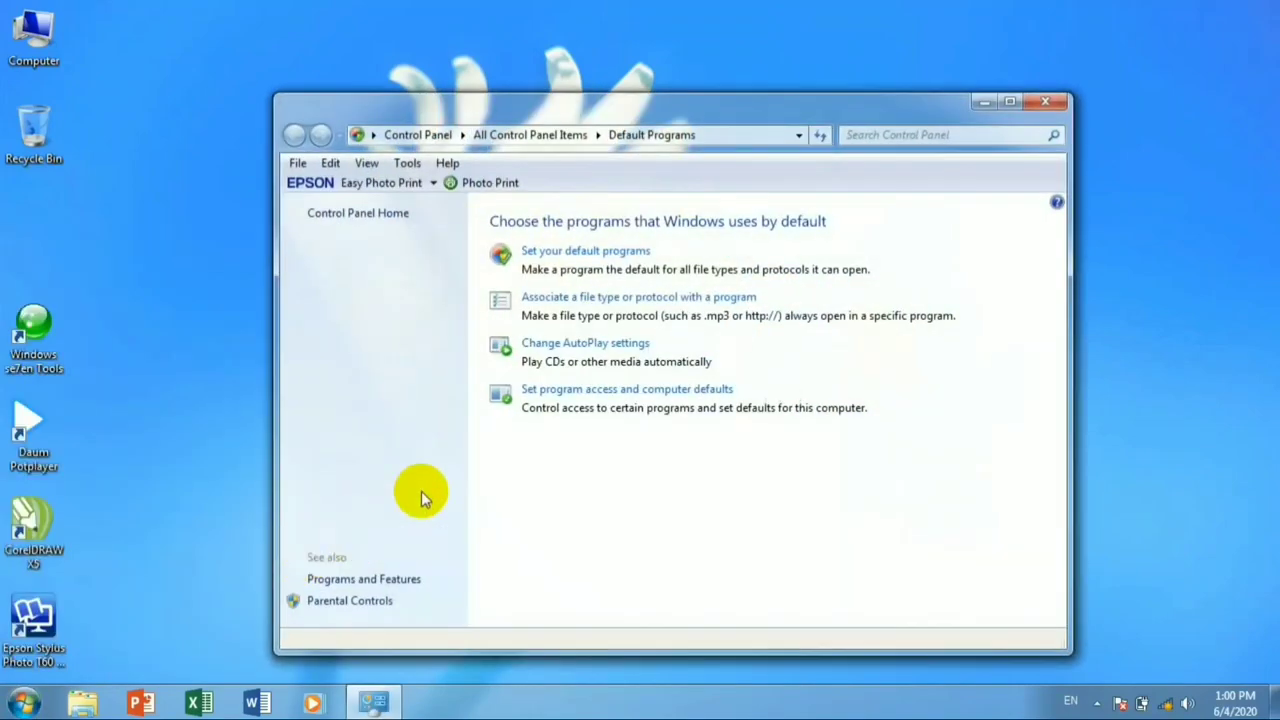
left_click(600, 345)
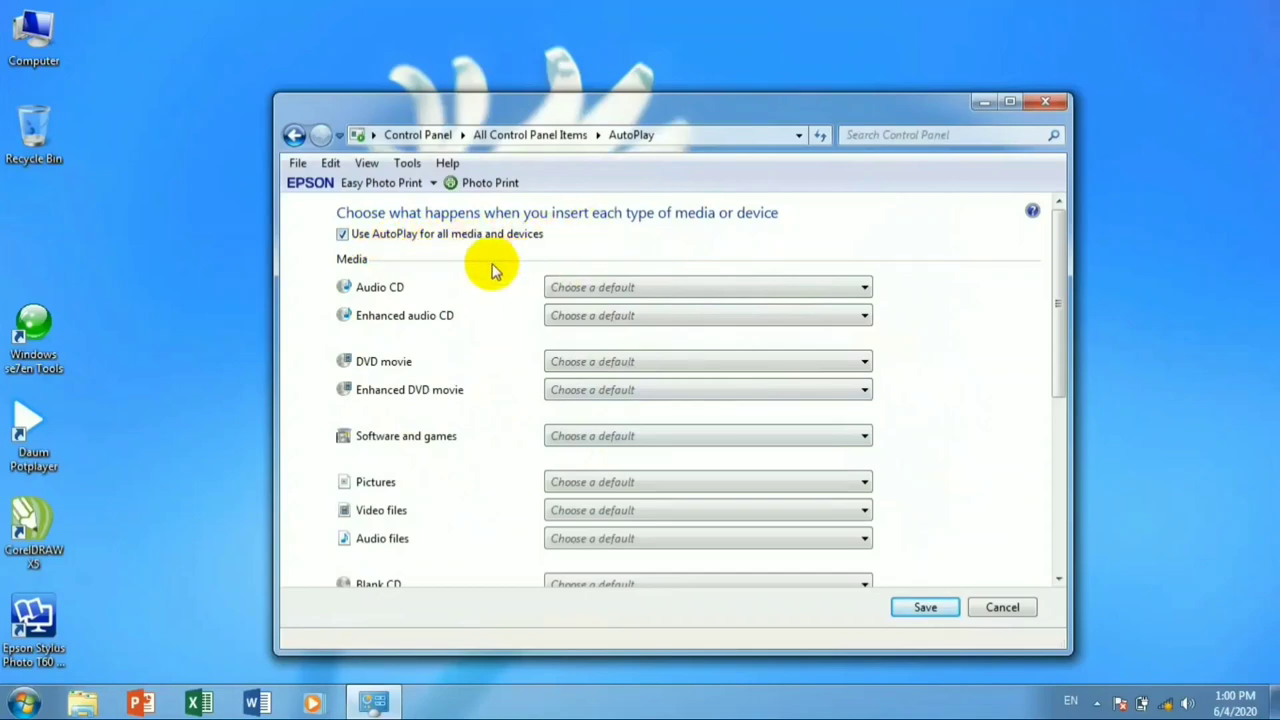
left_click_drag(583, 103, 555, 47)
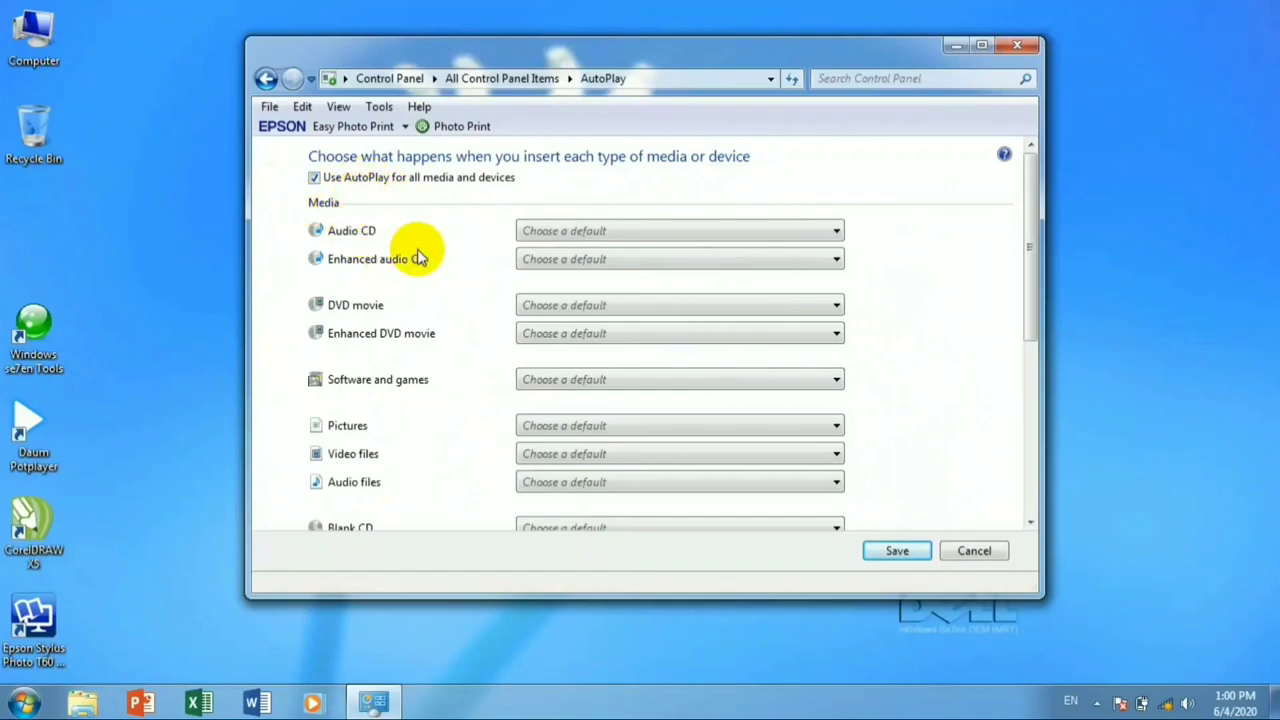
scroll(405, 450, "down", 3)
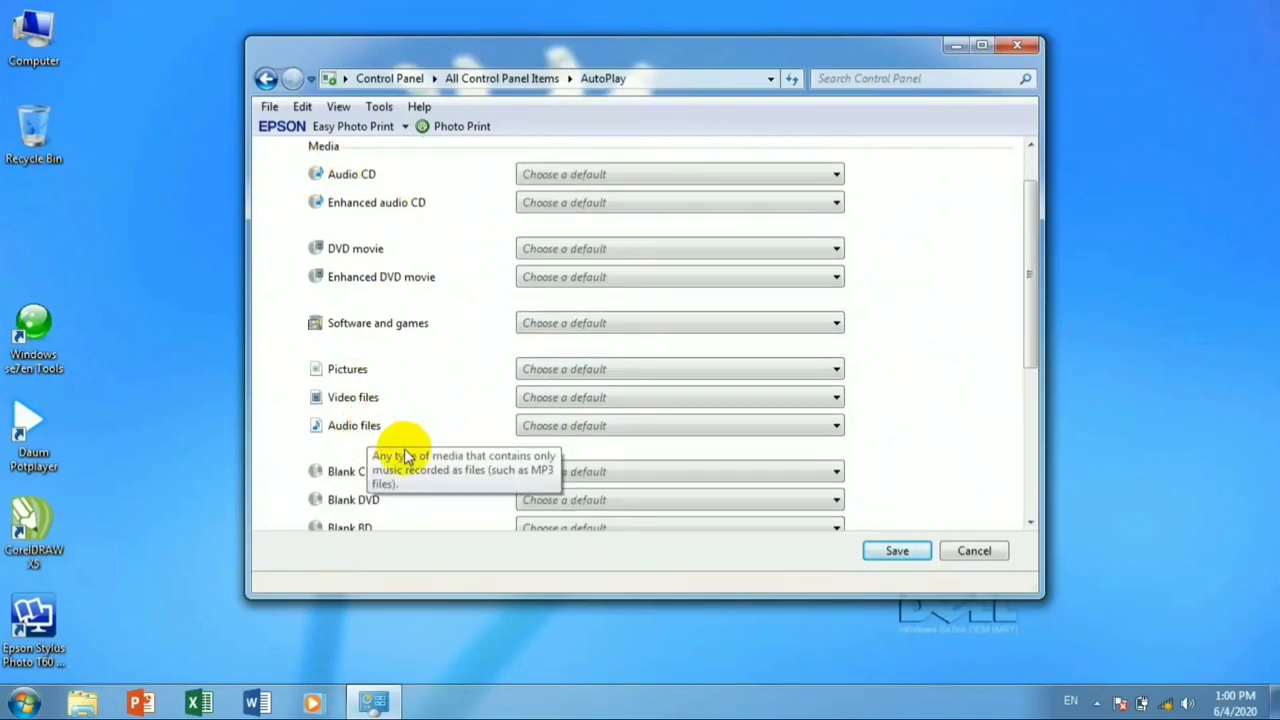
scroll(437, 486, "down", 7)
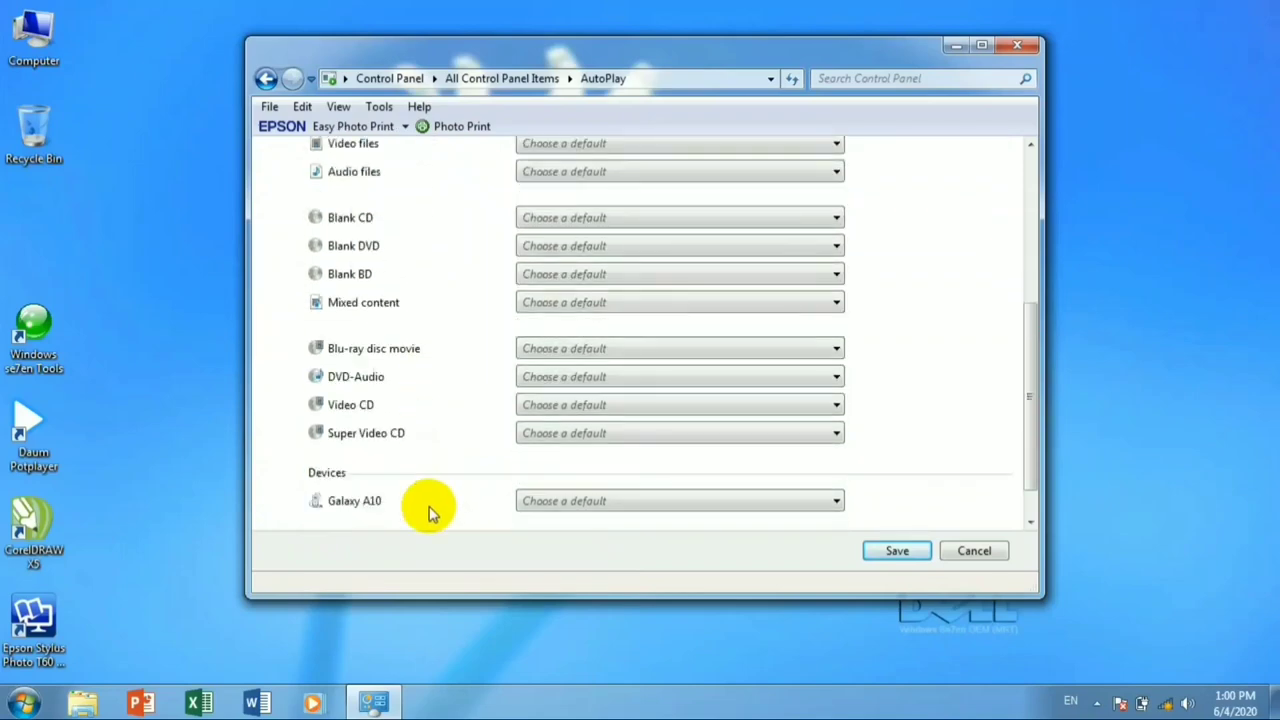
scroll(447, 487, "up", 4)
scroll(447, 487, "up", 6)
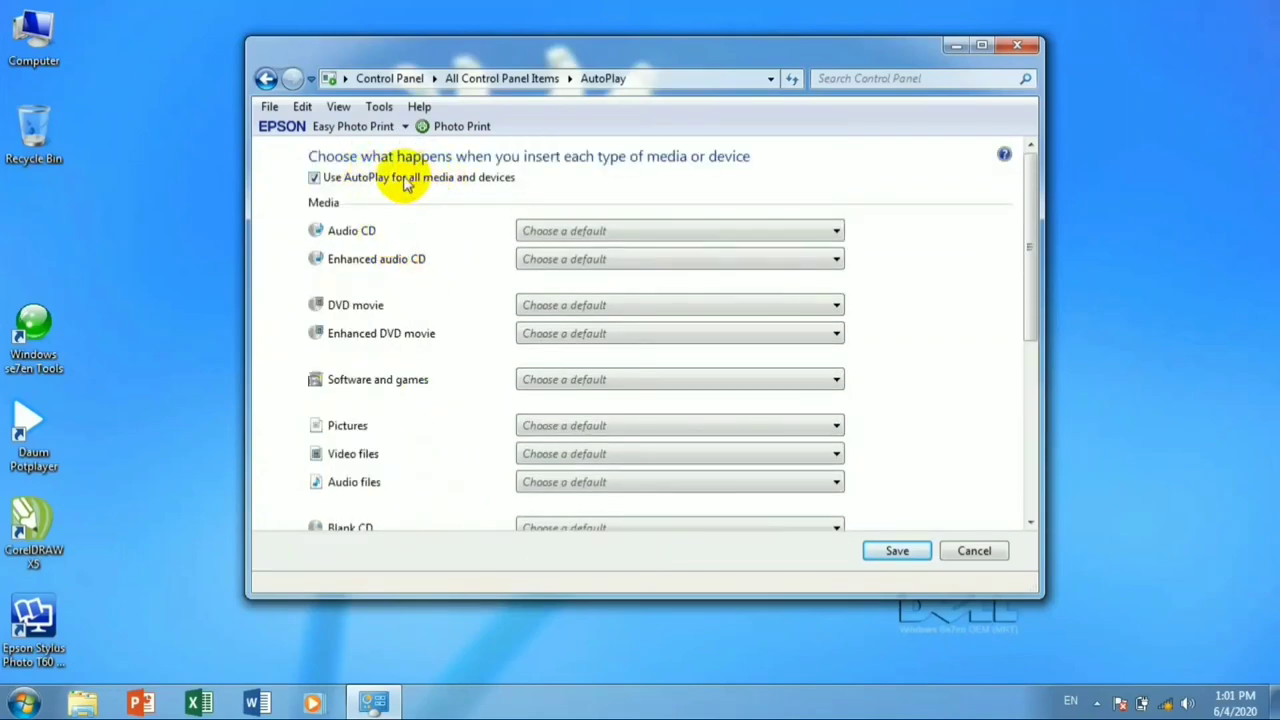
left_click(338, 186)
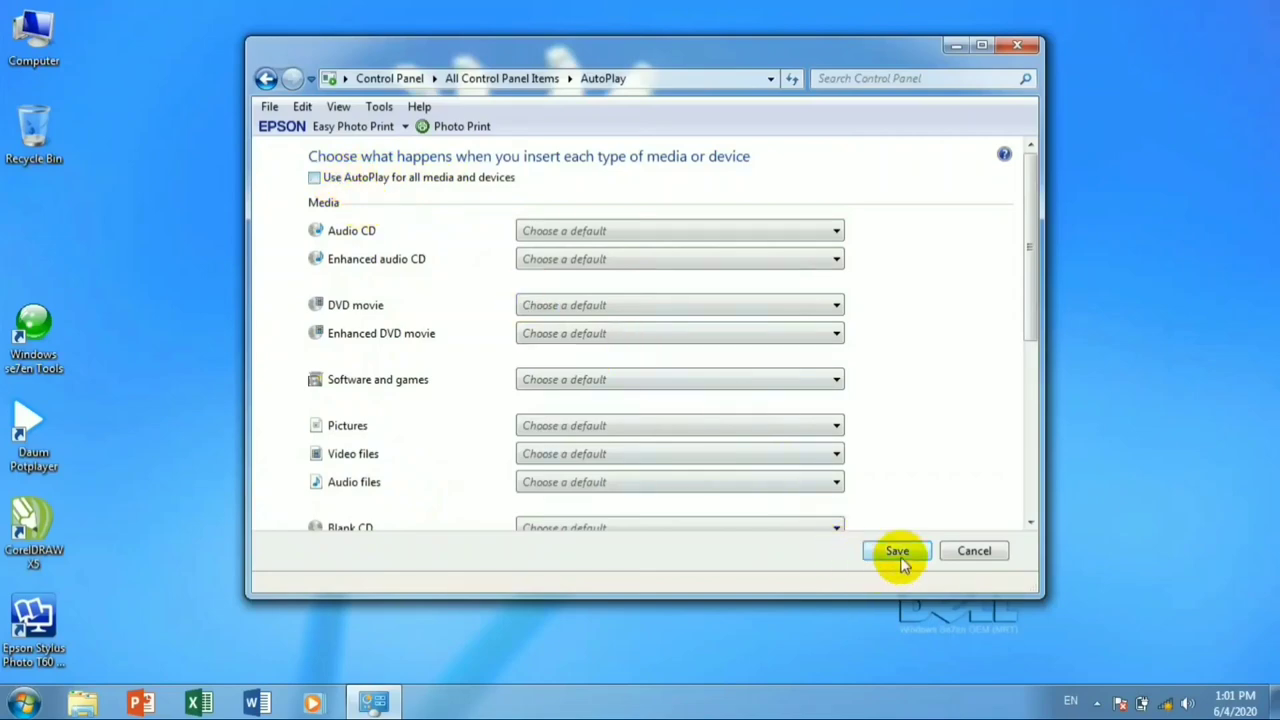
left_click(897, 553)
left_click(1017, 44)
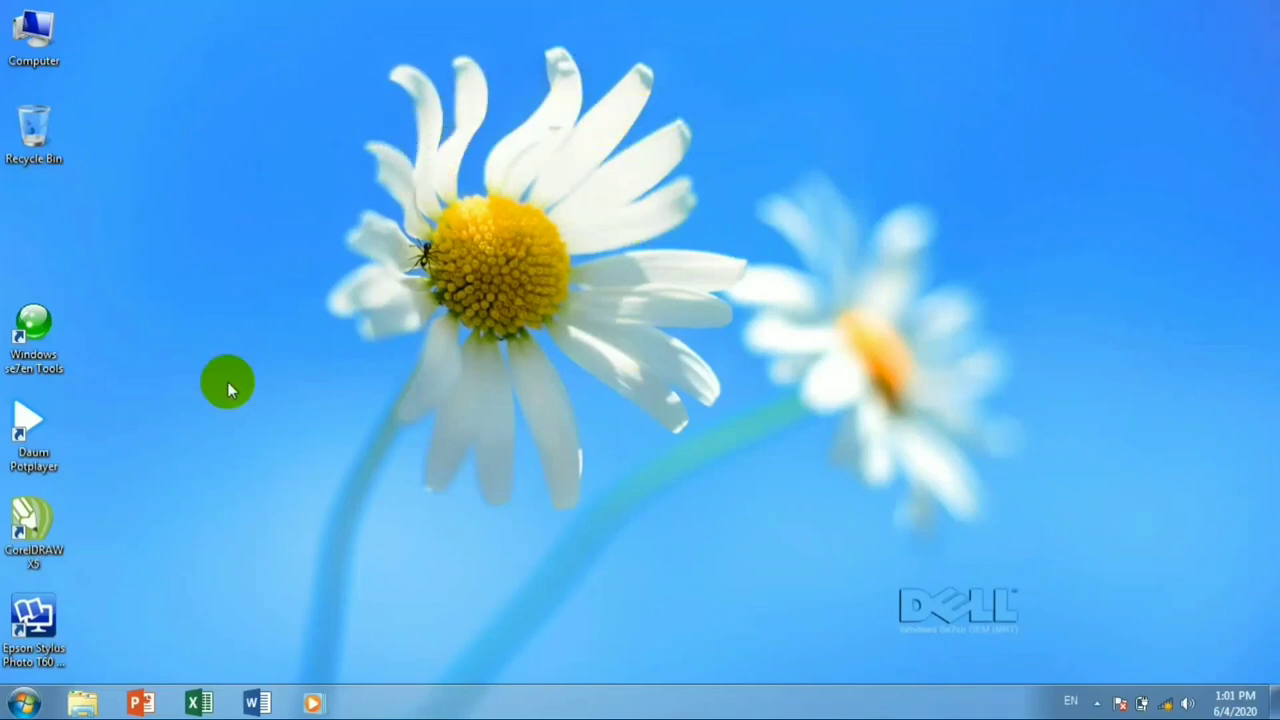
Move the four desktop shortcuts up to fill the gap directly beneath the Recycle Bin
left_click_drag(74, 651, 33, 225)
right_click(123, 134)
left_click(157, 206)
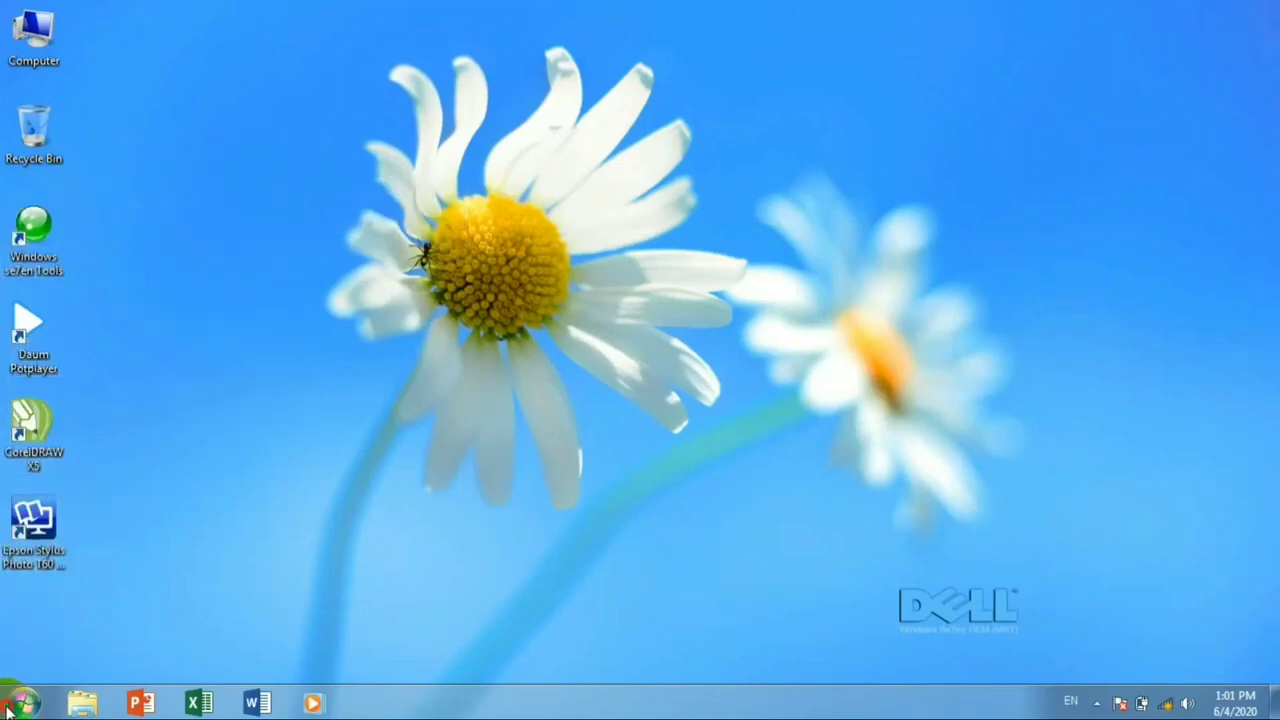
Reopen Default Programs to review its four options and close it without changes
left_click(6, 706)
left_click(334, 543)
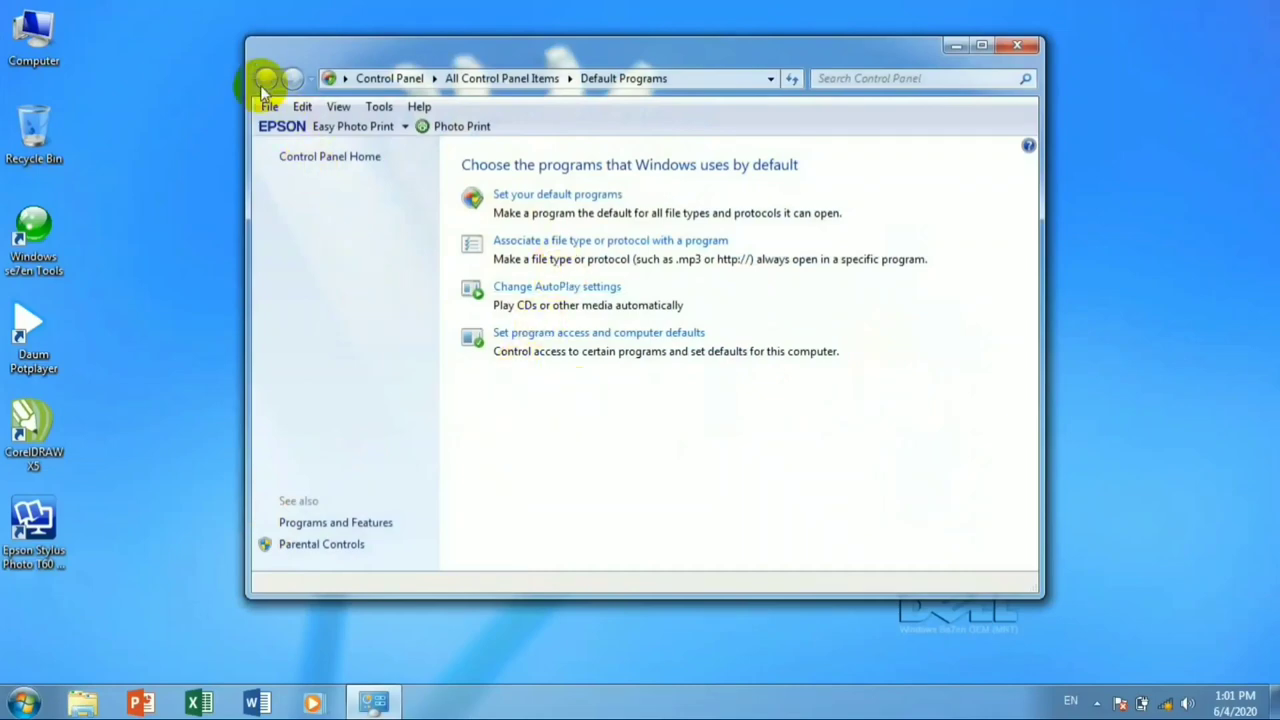
left_click(1015, 44)
Open Devices and Printers, maximize its window to examine the connected devices and printers, and close it
left_click(22, 703)
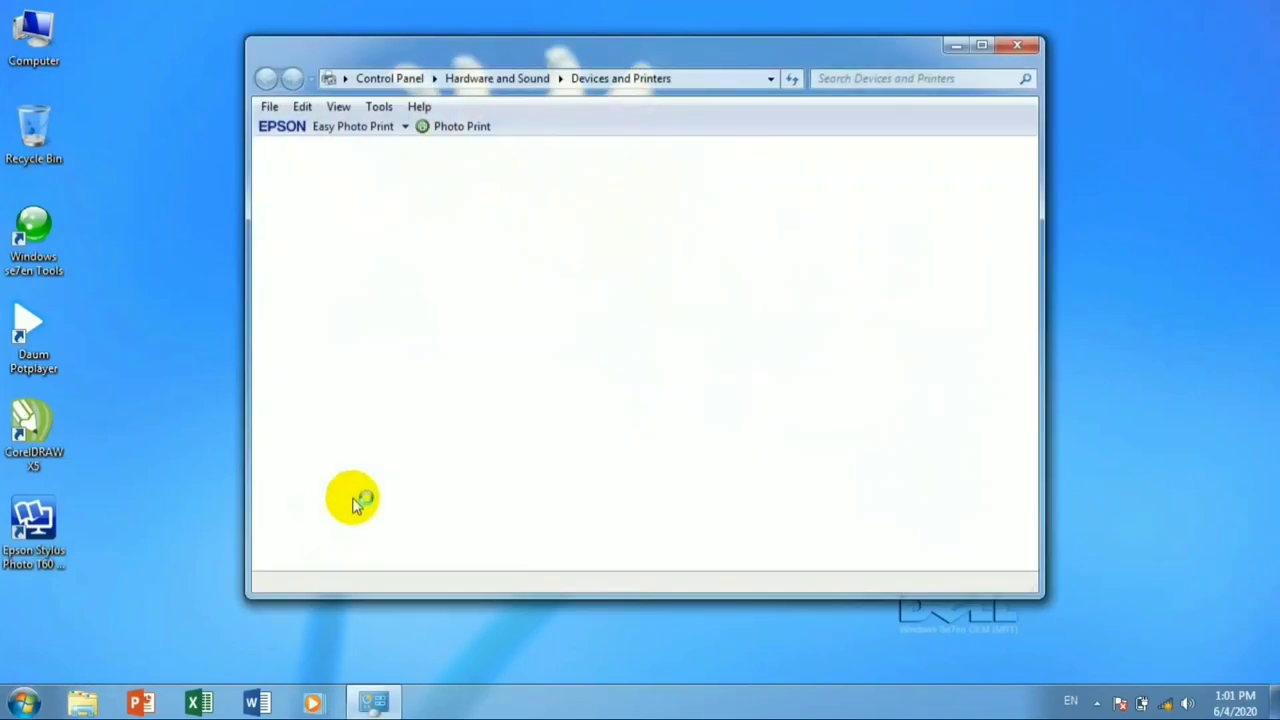
double_click(494, 49)
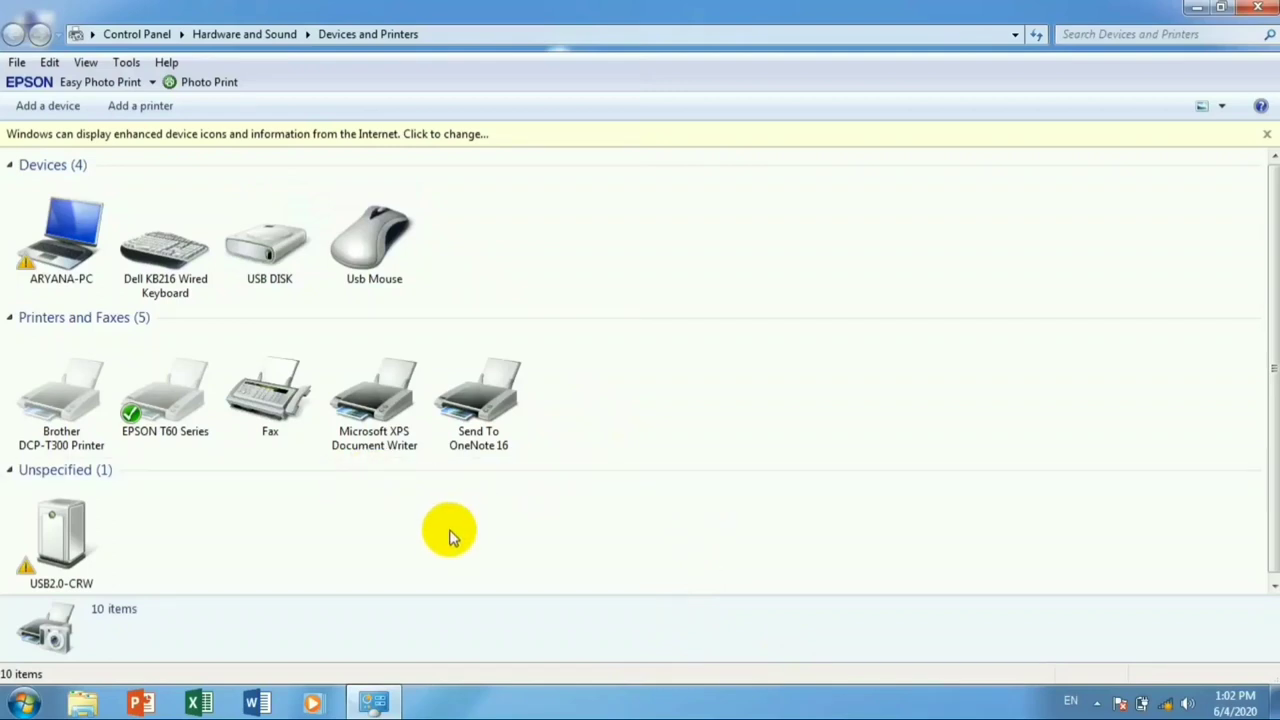
left_click(1240, 14)
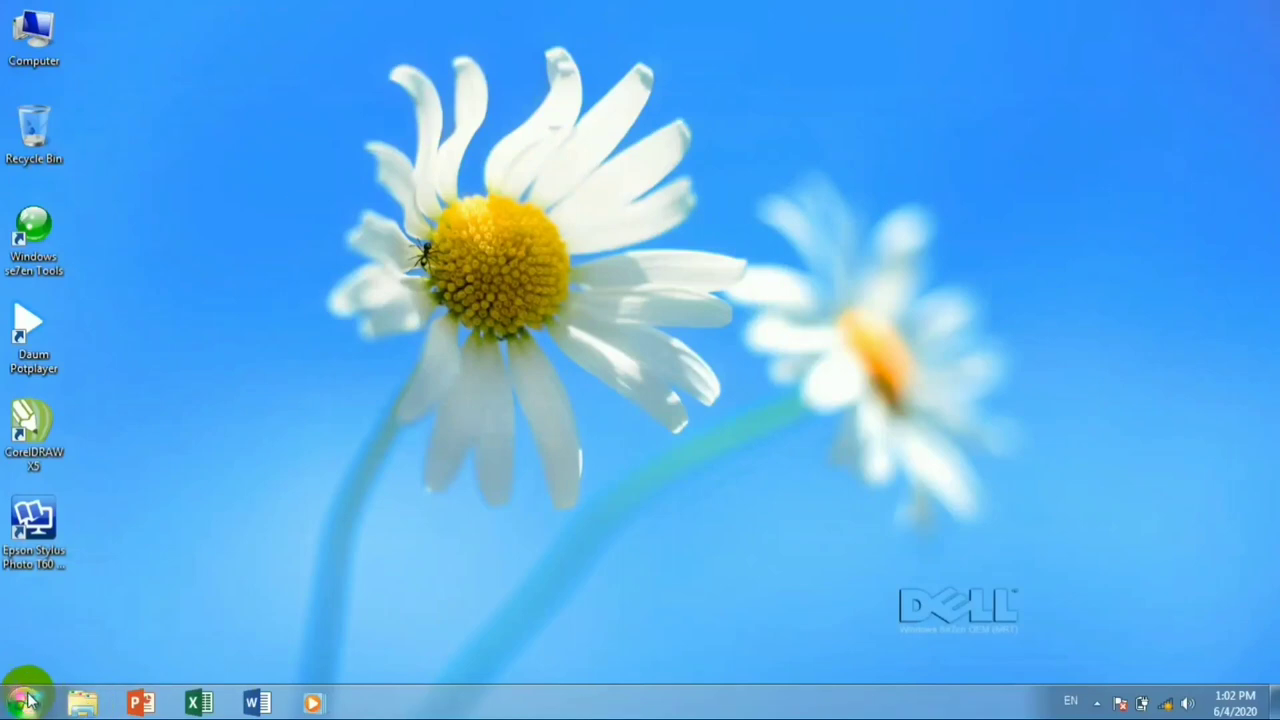
left_click(23, 700)
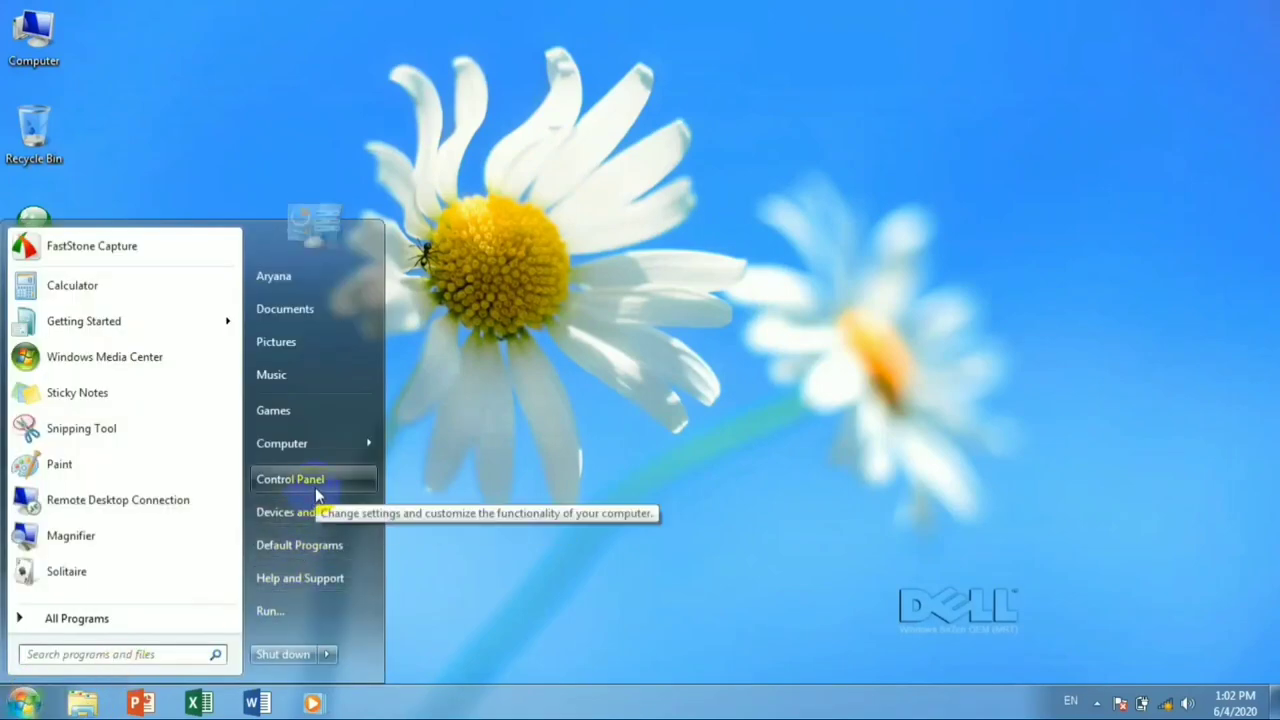
left_click(582, 662)
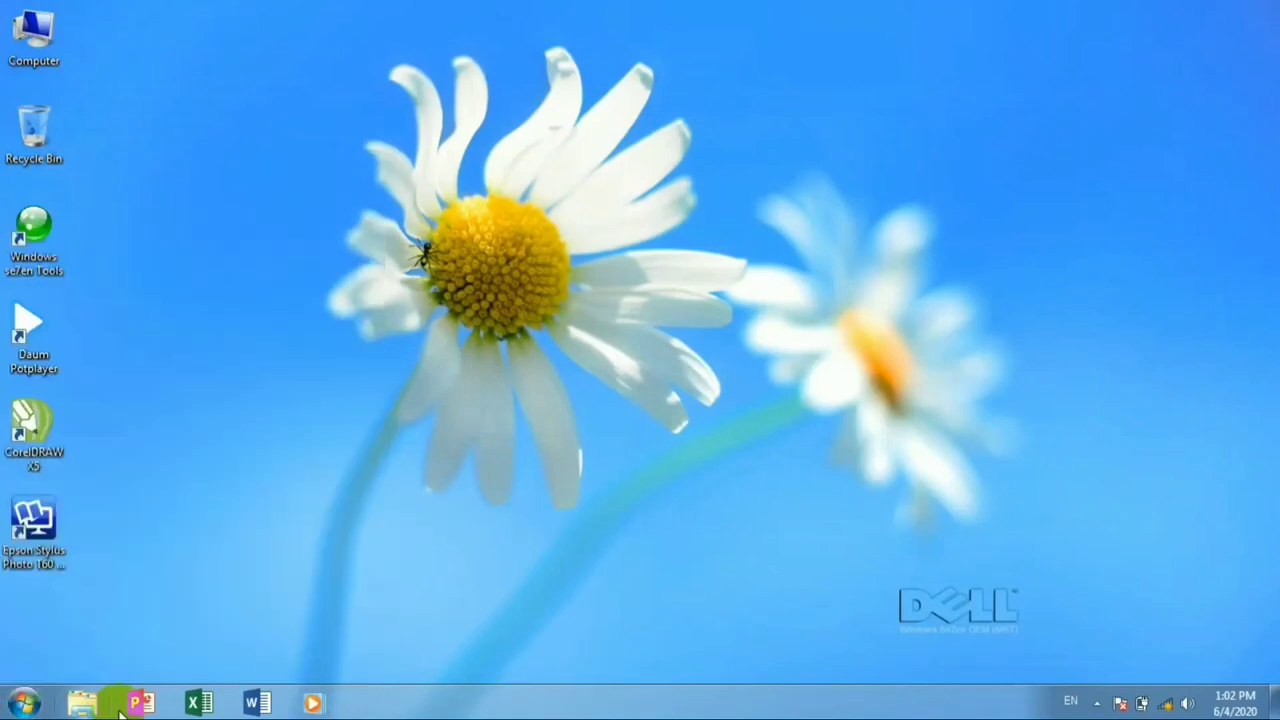
left_click(23, 700)
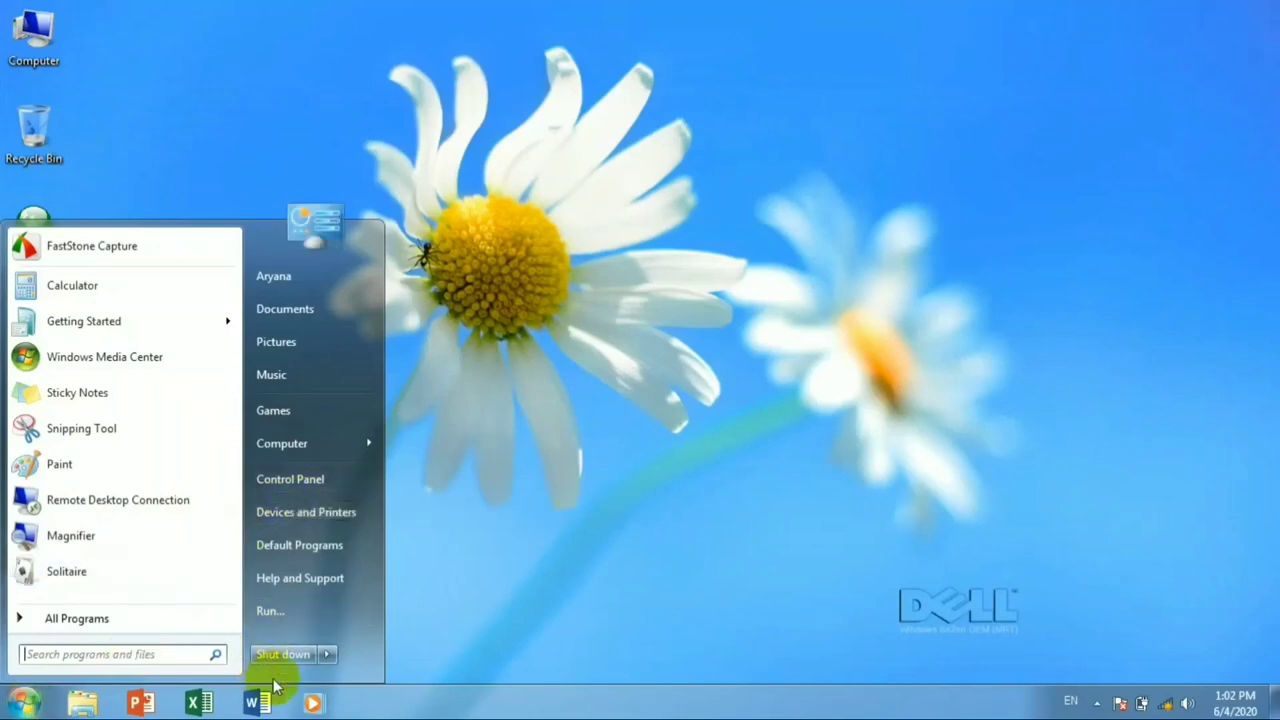
left_click(738, 390)
Launch Word with a blank document by running the command winword
key("super+r")
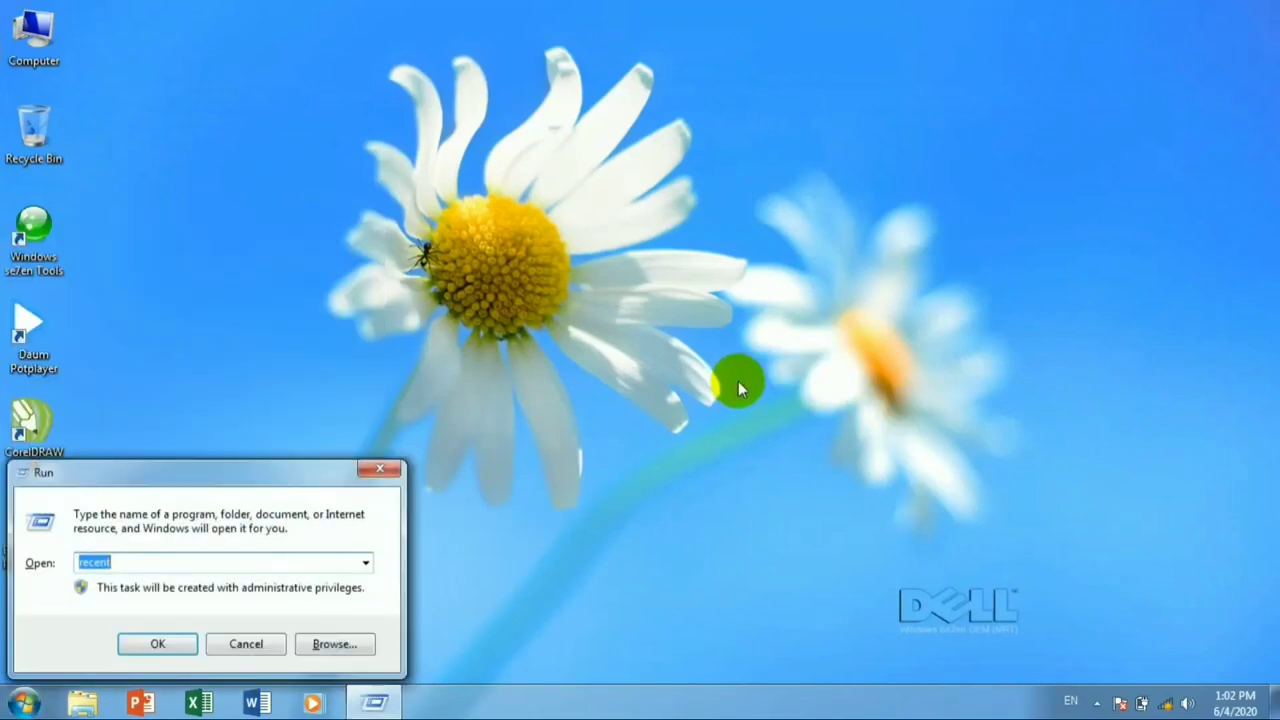
type("winword")
key("Return")
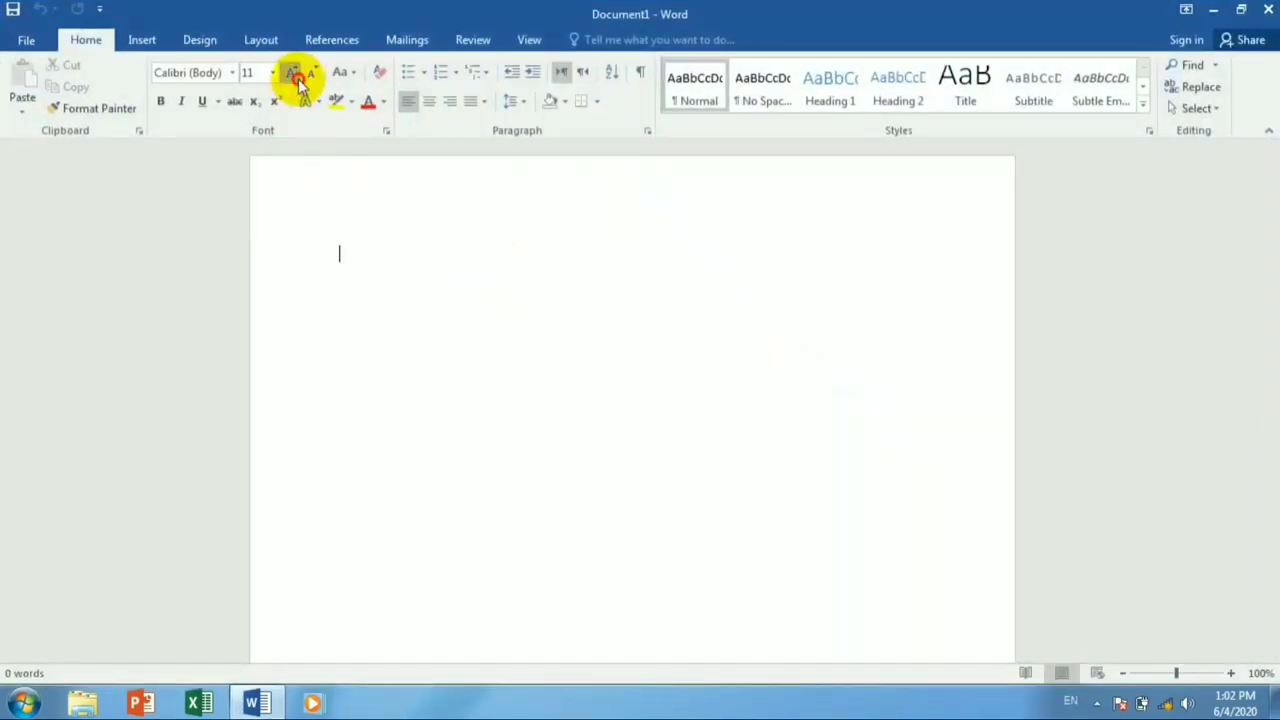
Set the font size to 18 and write the heading "What is control panel?" in the blank document
left_click(292, 73)
left_click(292, 73)
left_click(292, 73)
left_click(292, 73)
type("W")
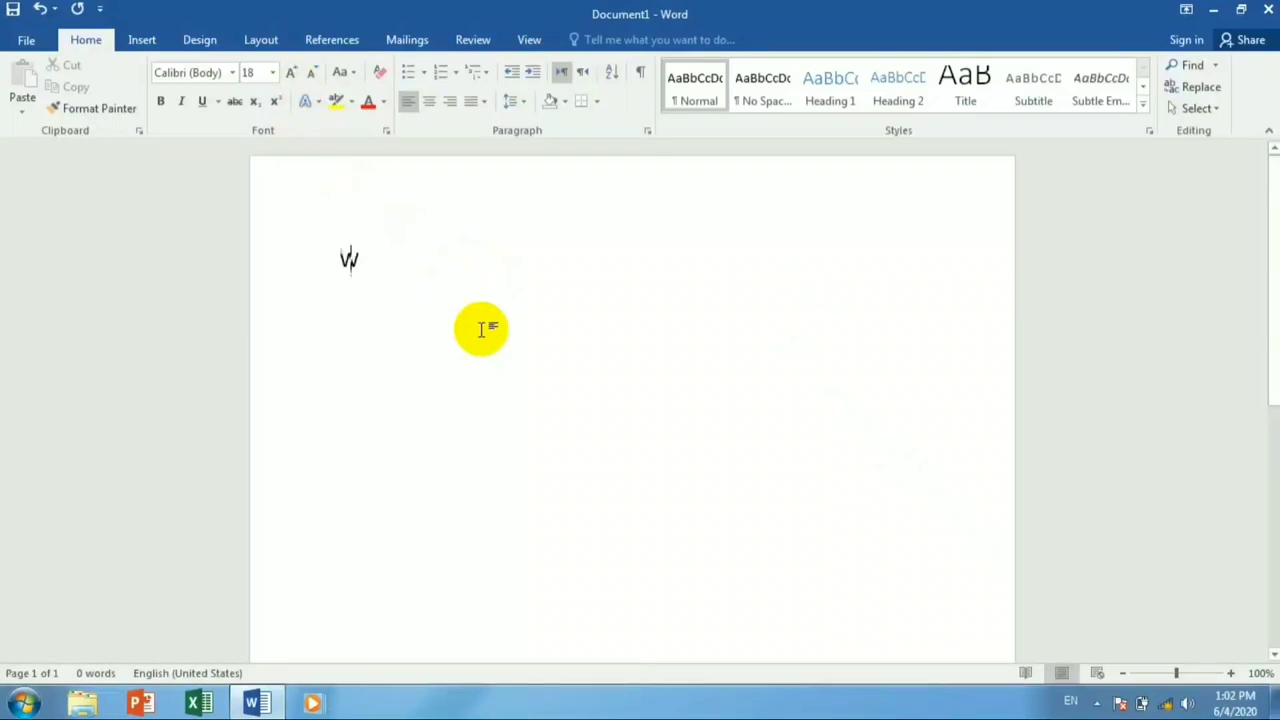
type("hat is conyr")
key("BackSpace")
key("BackSpace")
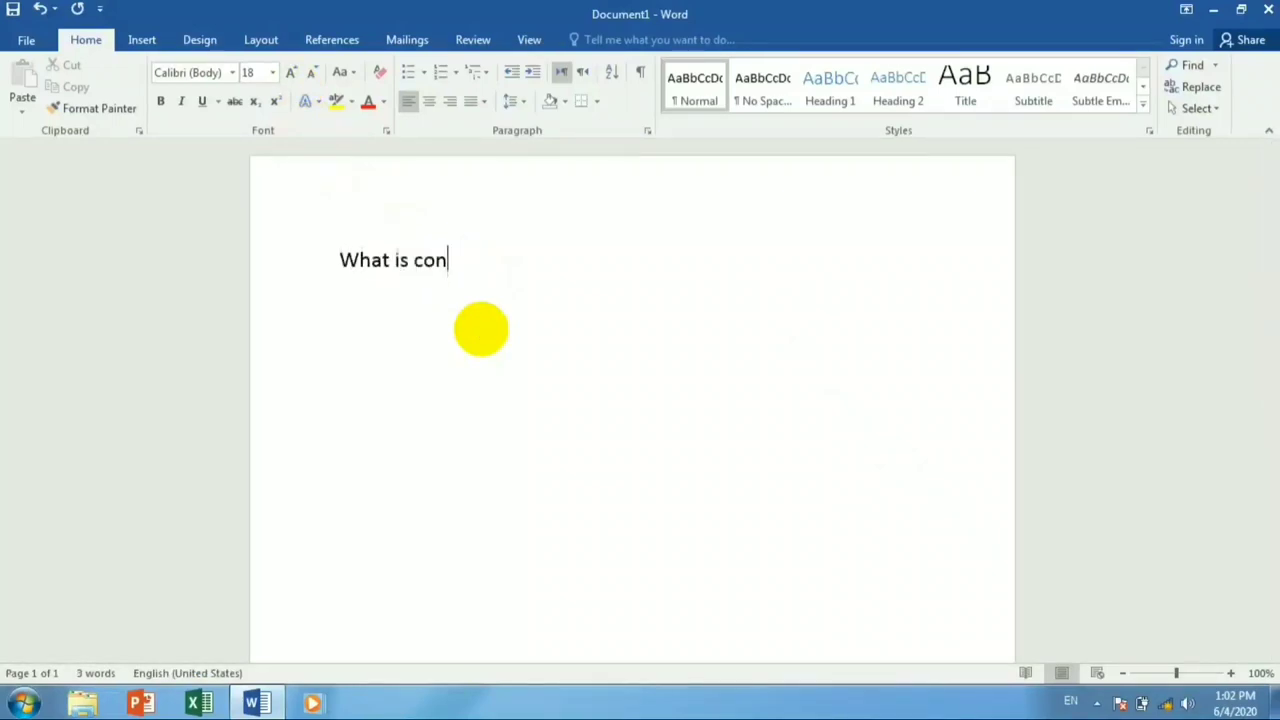
type("trol panel? ")
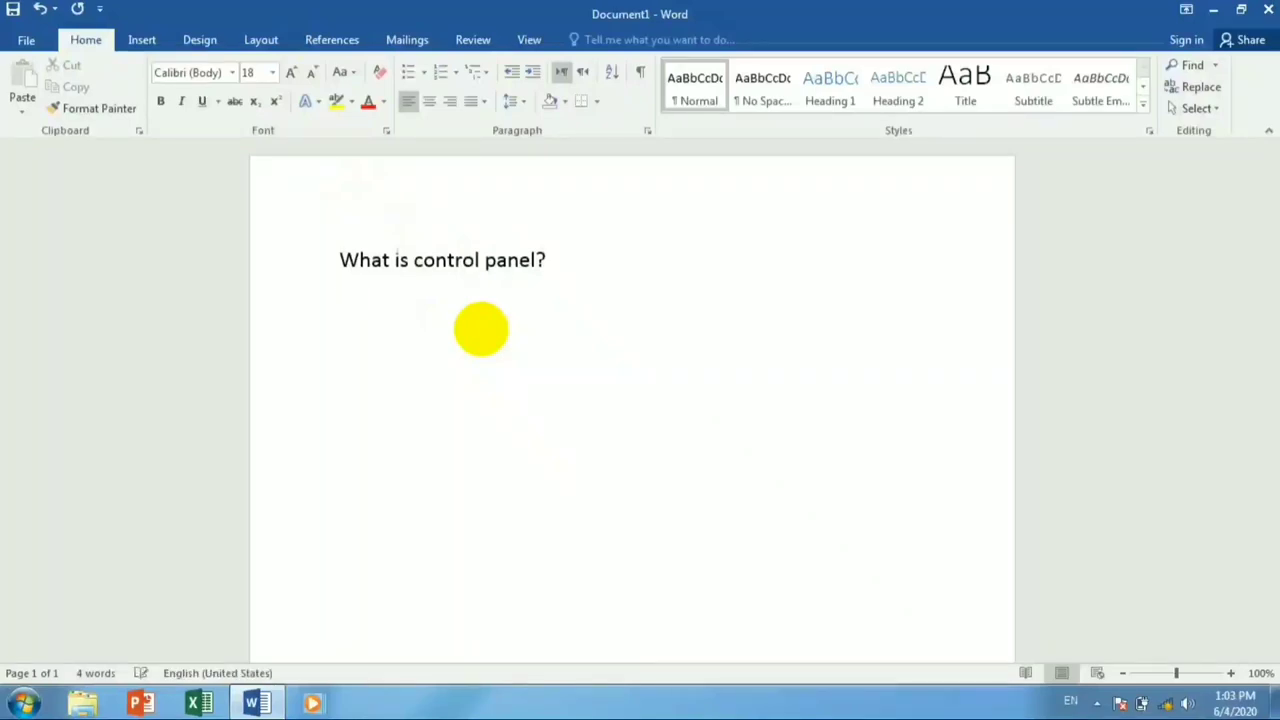
Below the heading, write "Control panel is the part of windows through which we can control the hardware and software."
type("Control panel i")
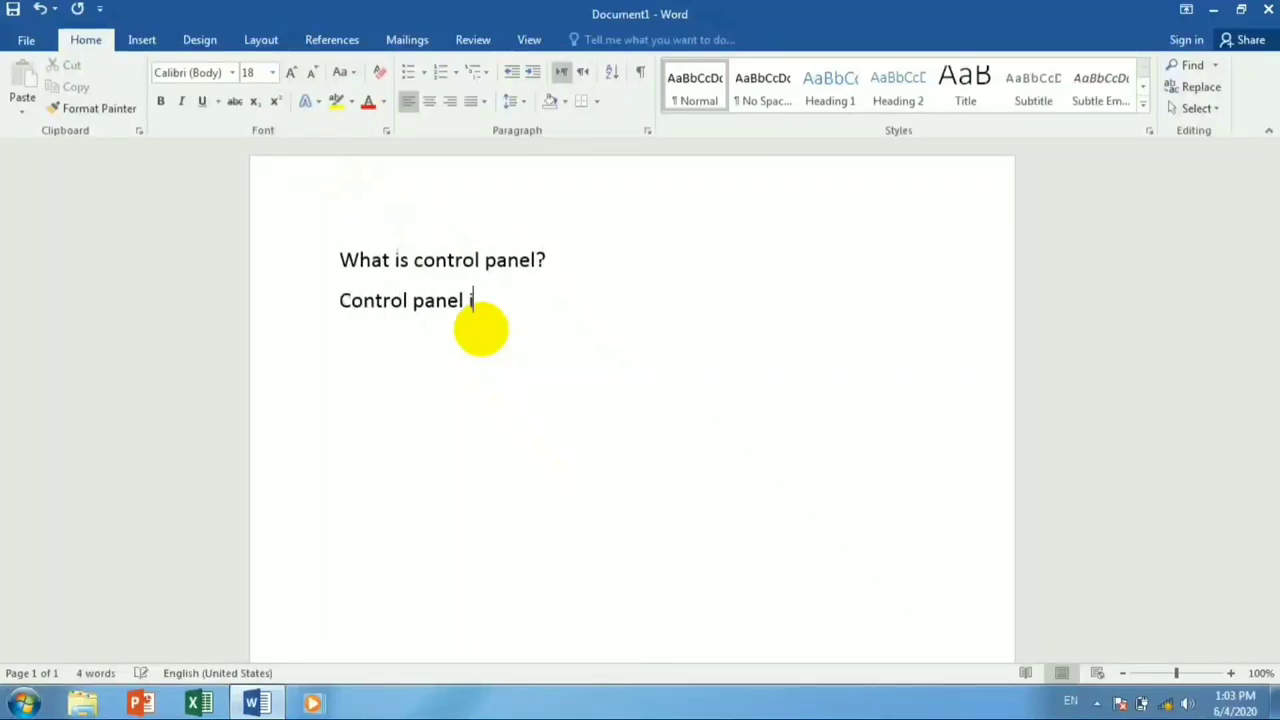
type("s the part of windo")
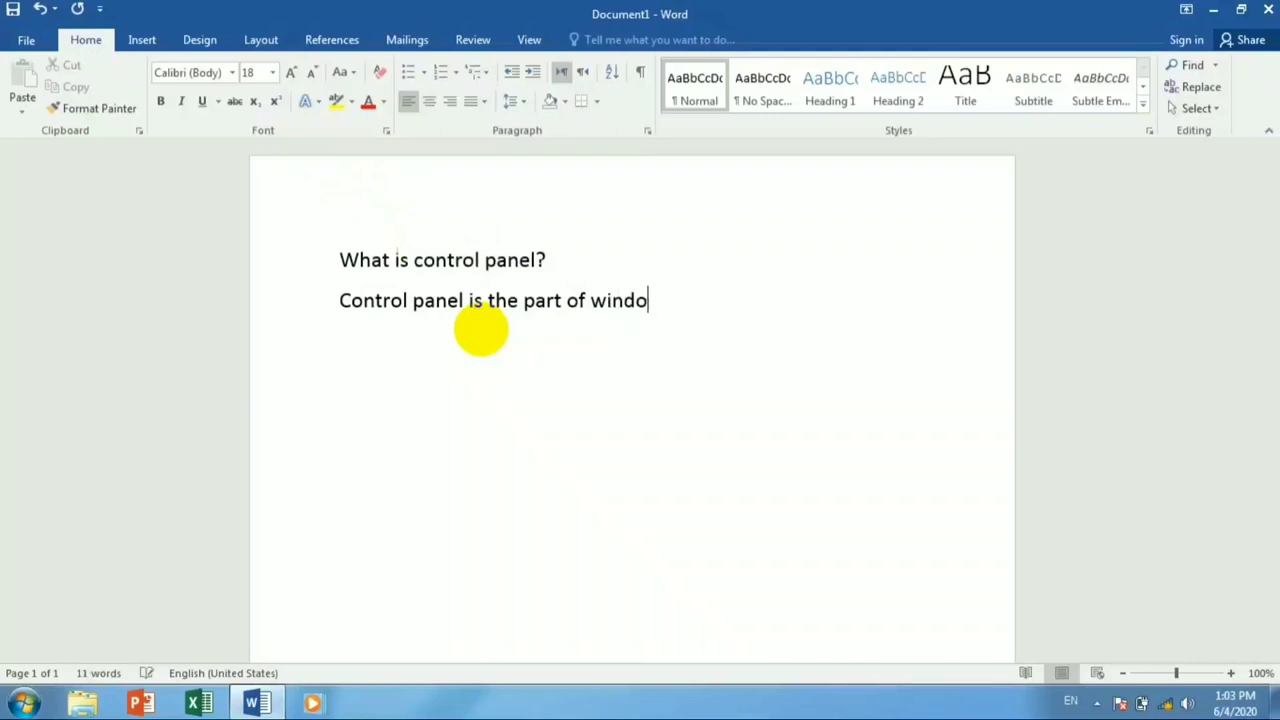
key("BackSpace")
type("ows through which")
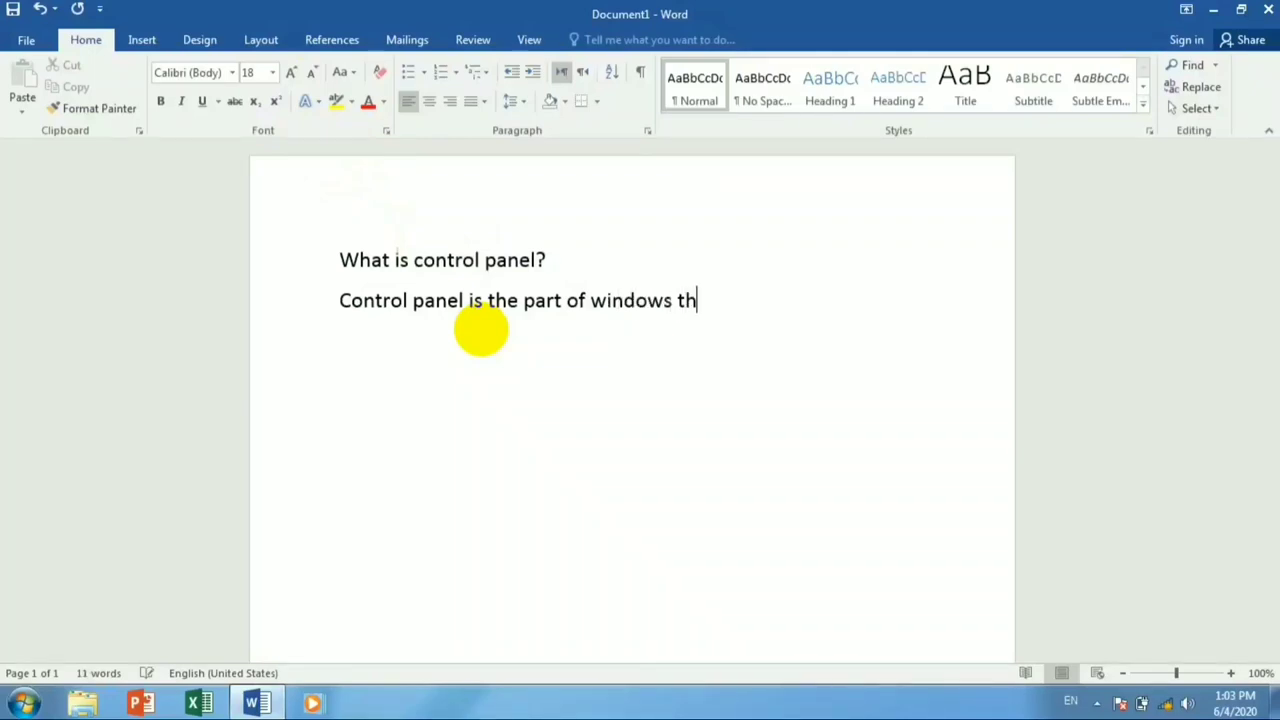
type(" we")
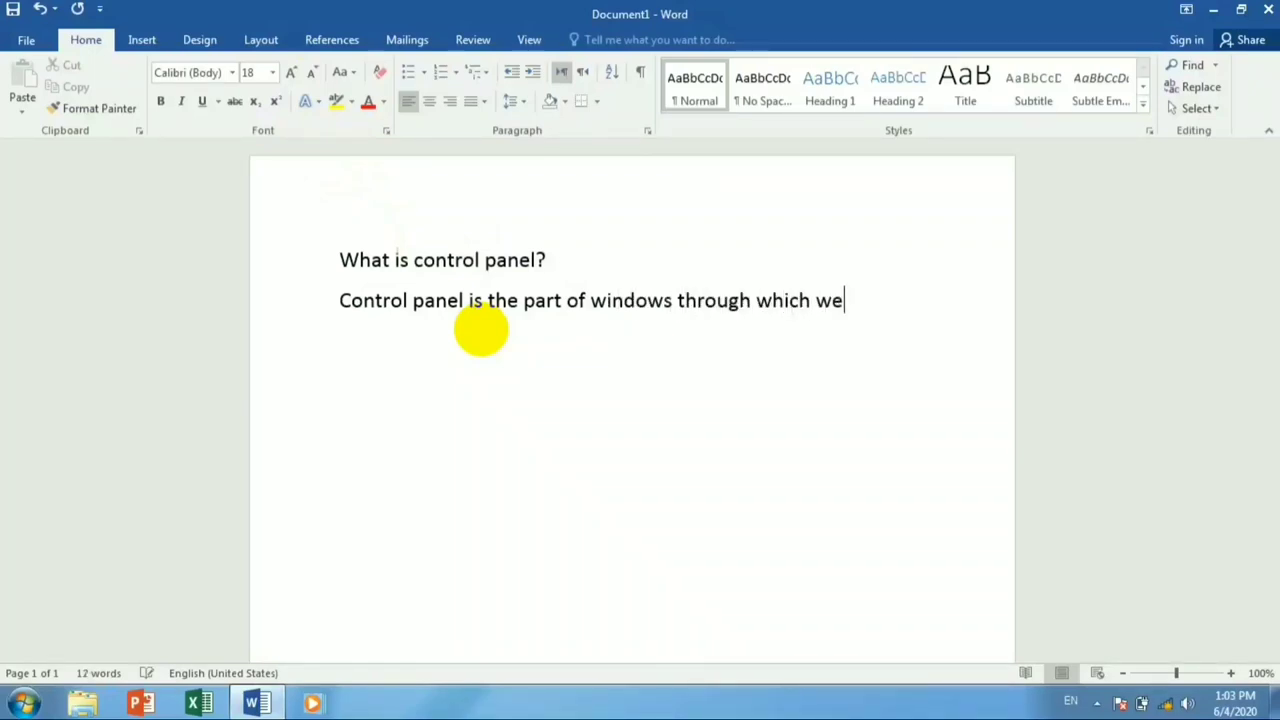
type(" can control the ")
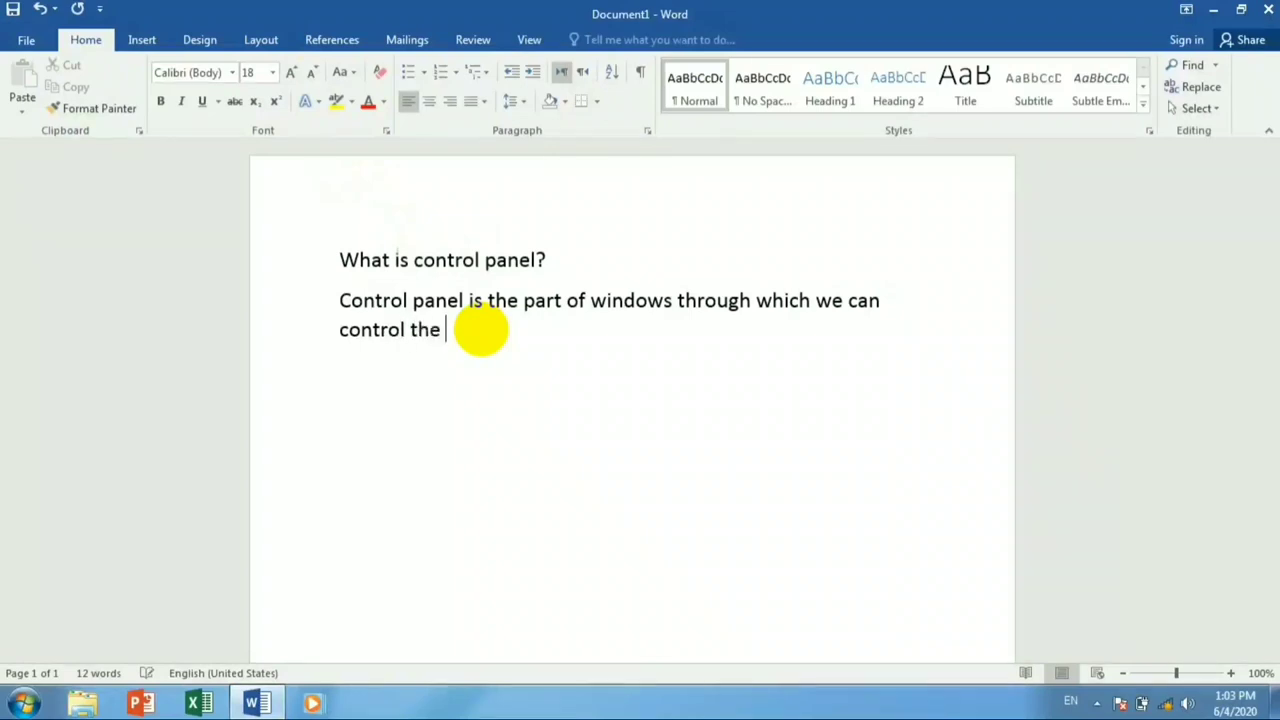
type("hardware and software,")
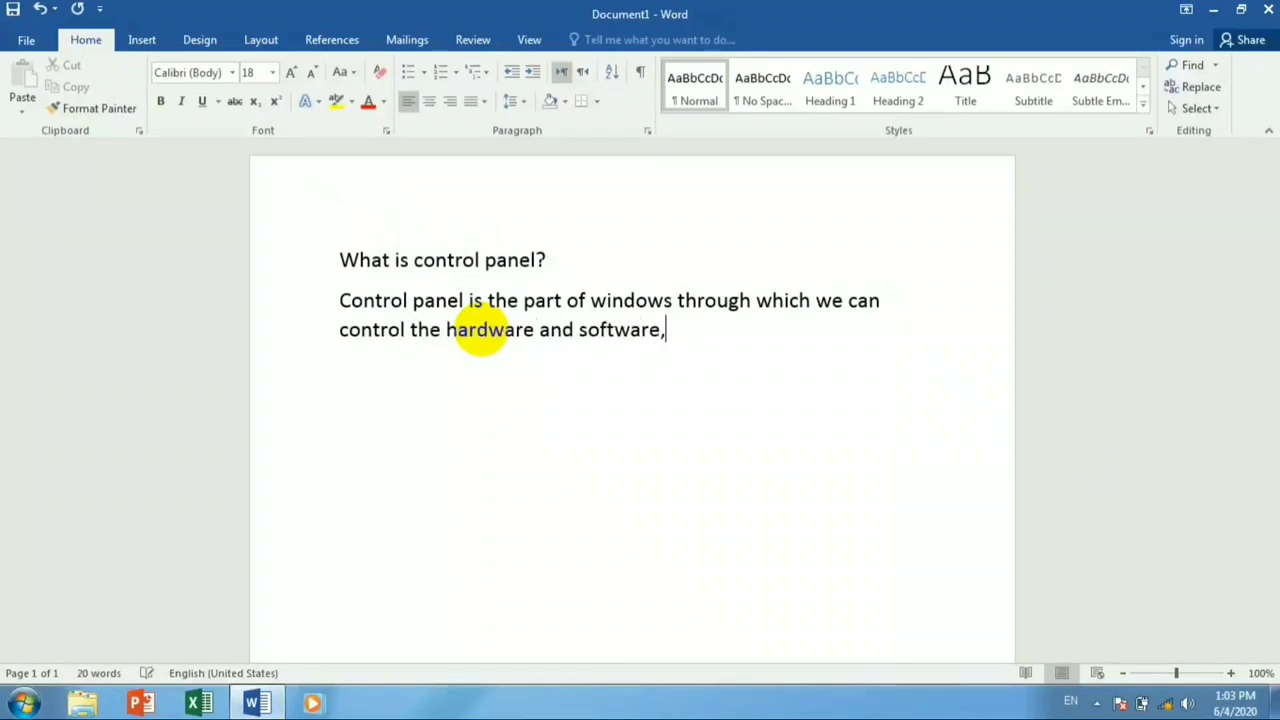
key("BackSpace")
type(".")
key("Return")
Add the line And each control panel item is called "Applet" beneath the definition
type("And each control pa")
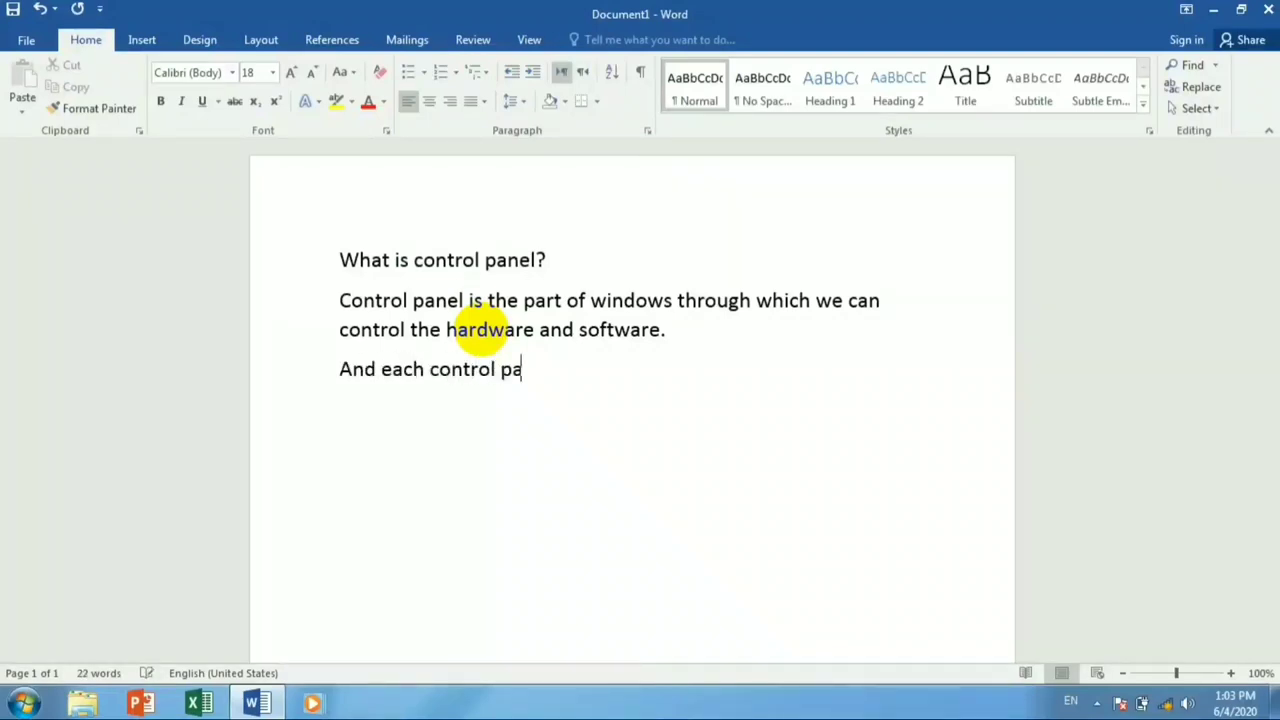
type("nel item is called \"A")
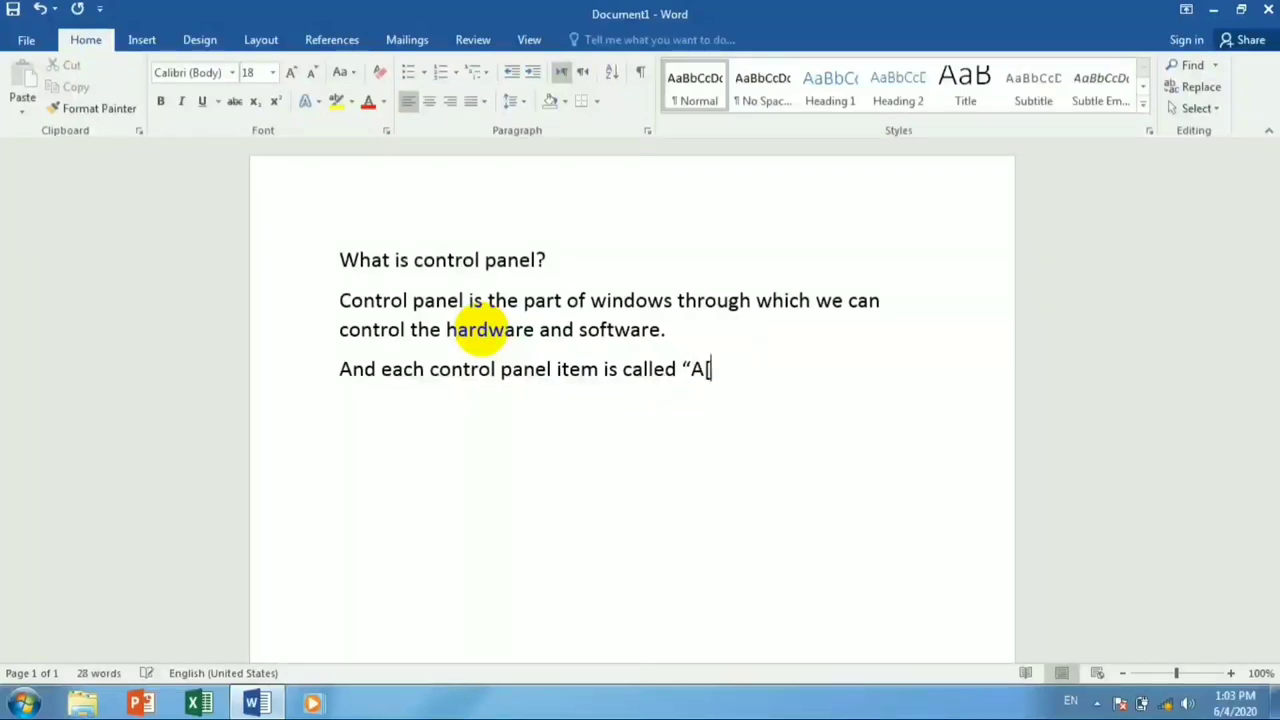
type("pplet")
key("BackSpace")
type("\"")
key("Return")
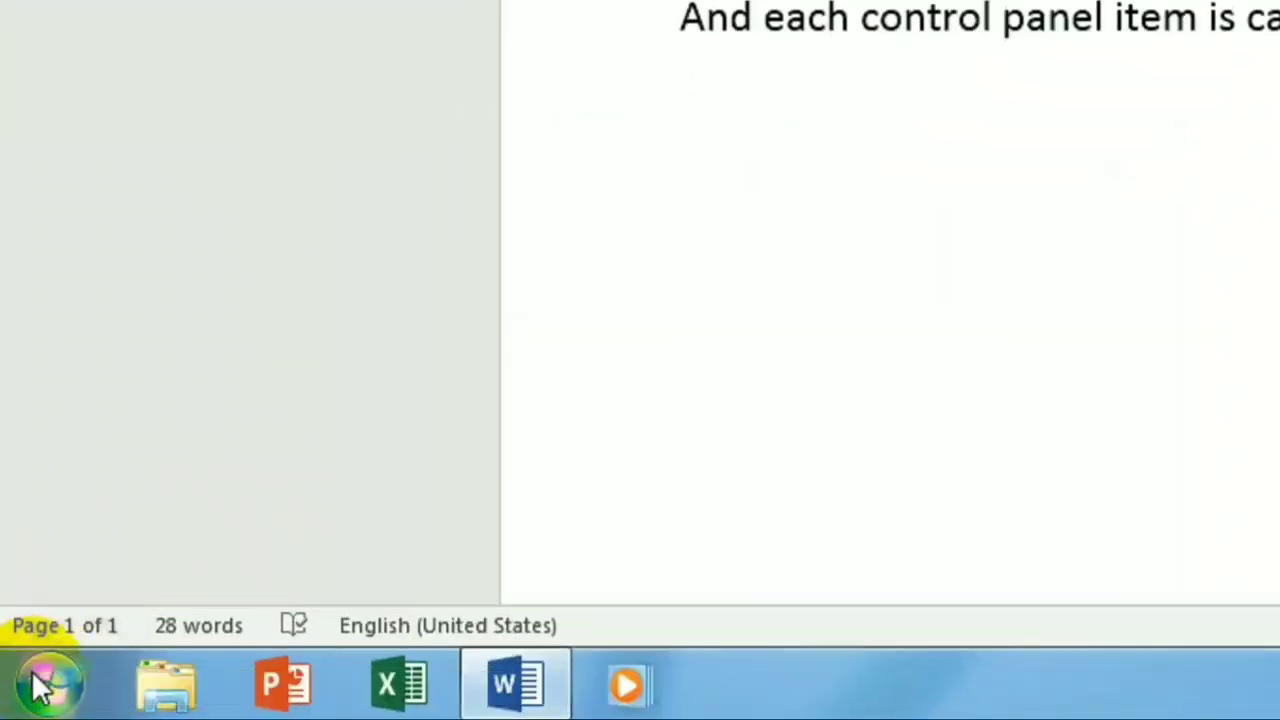
Open Control Panel and change its view to Category, back to Large icons, and finally to Small icons
left_click(40, 688)
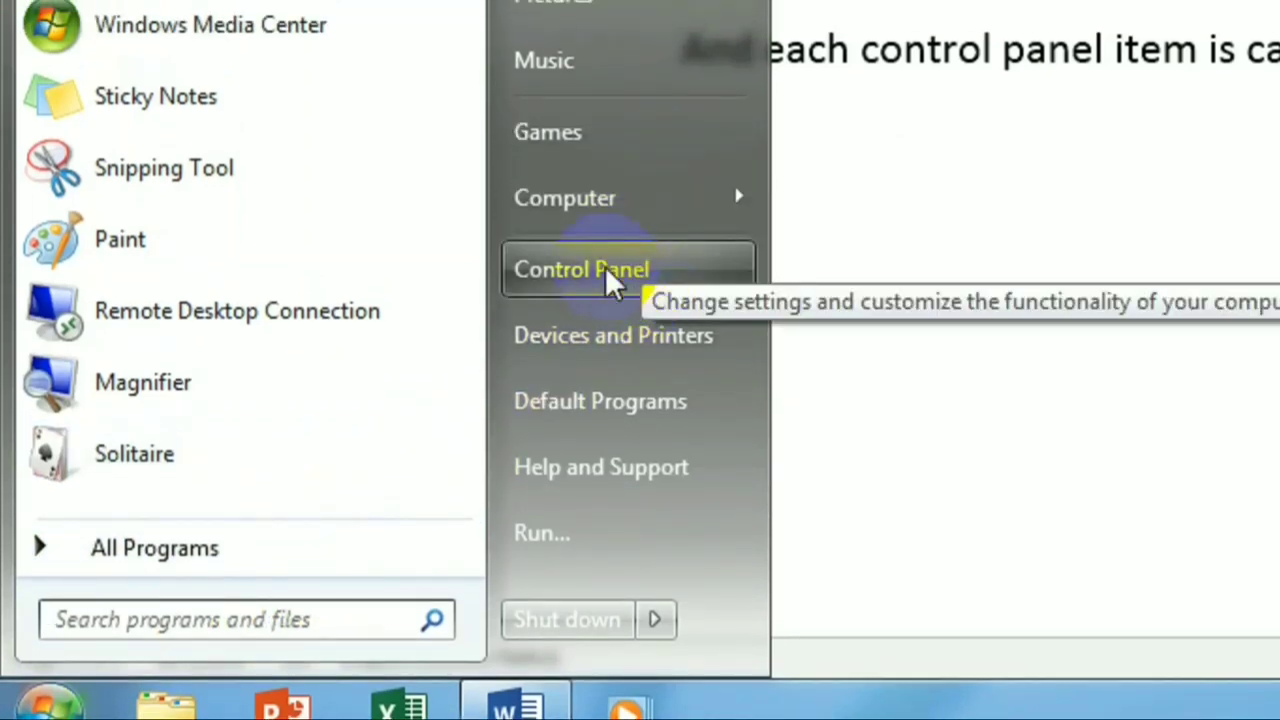
left_click(607, 272)
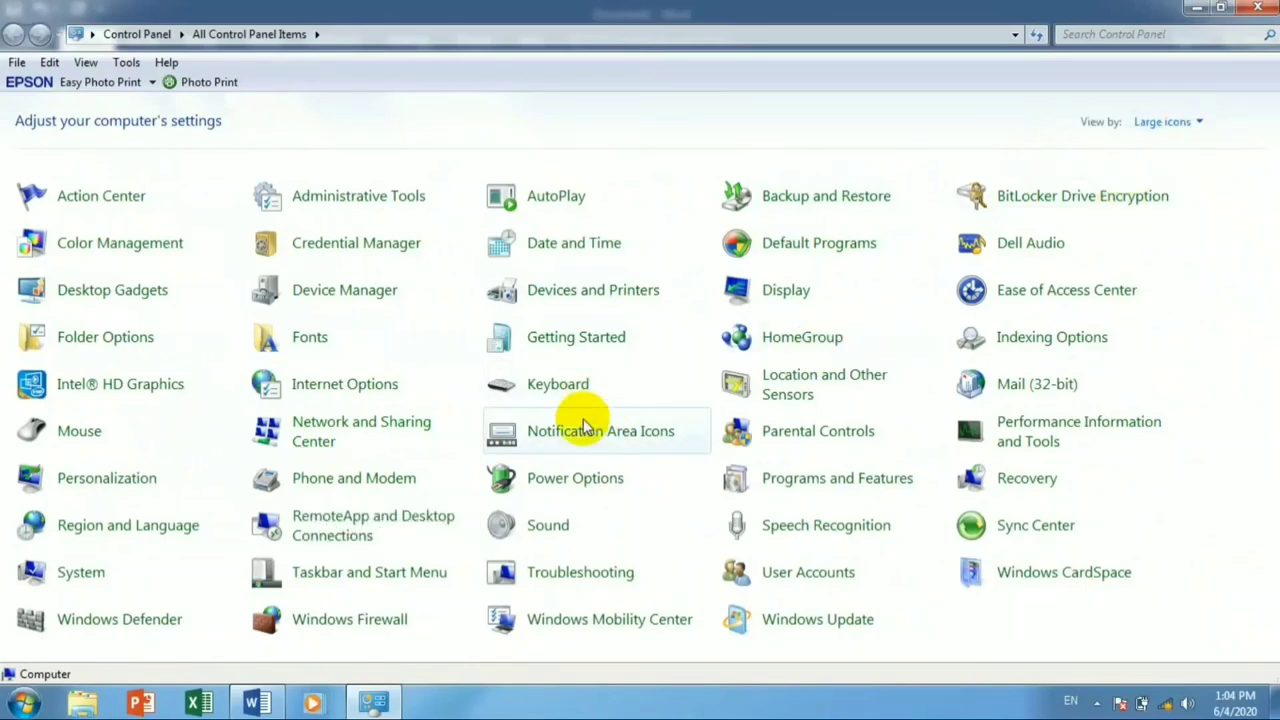
left_click(1162, 125)
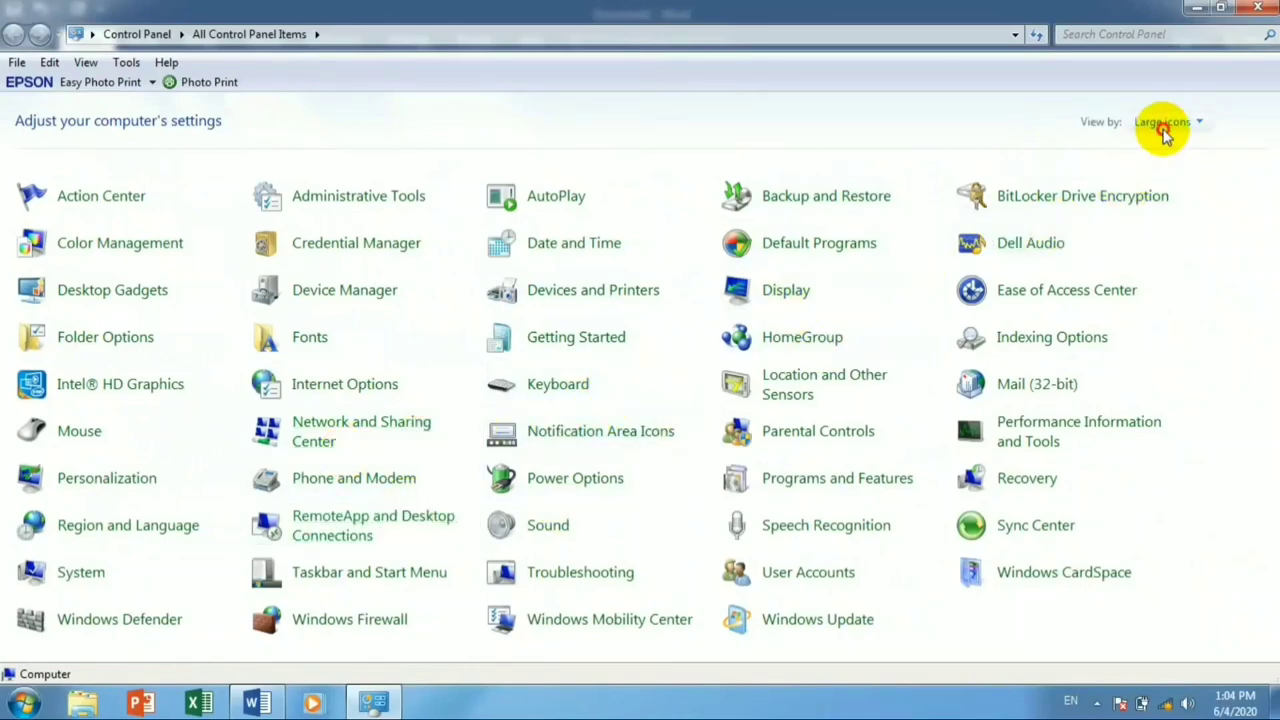
left_click(1168, 144)
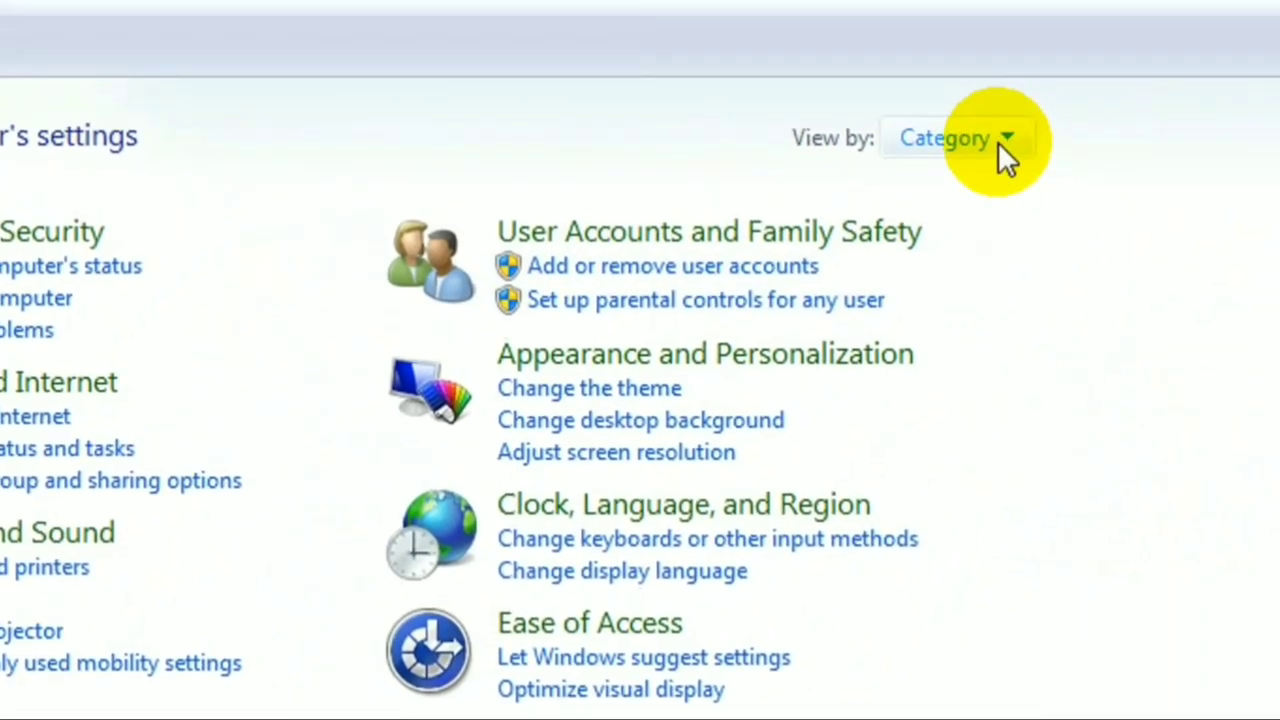
left_click(998, 142)
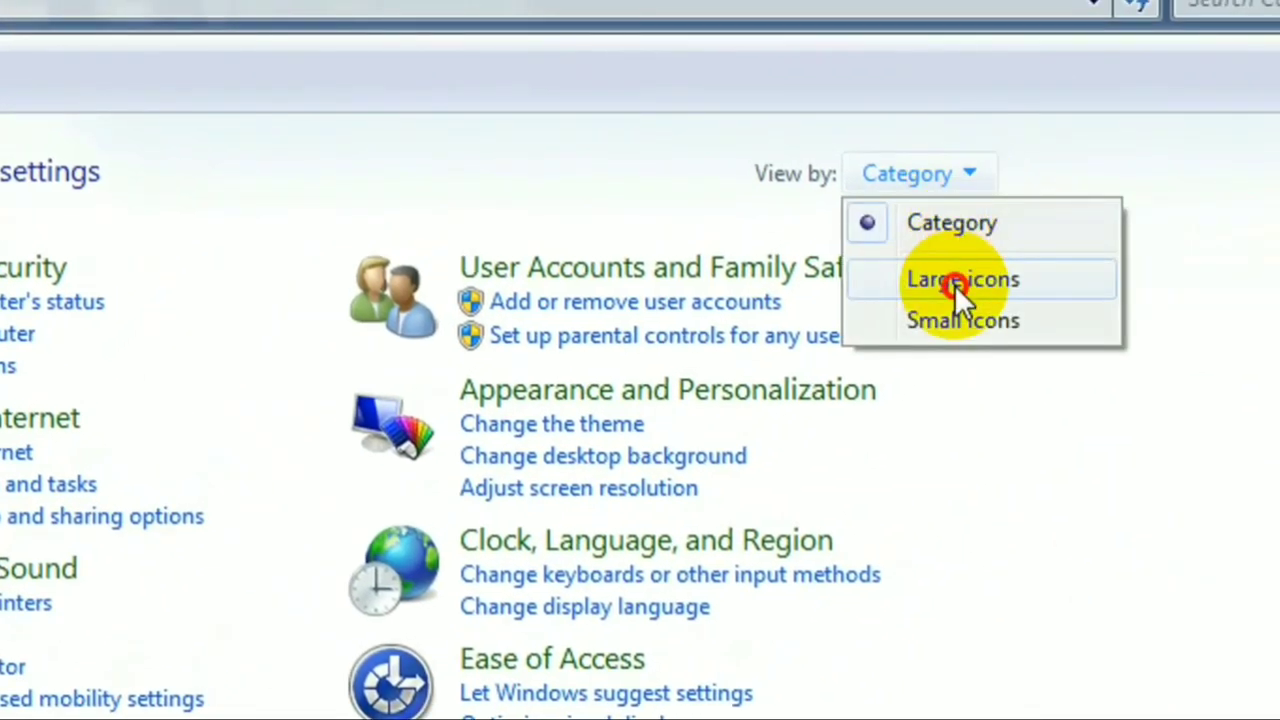
left_click(991, 249)
left_click(1078, 176)
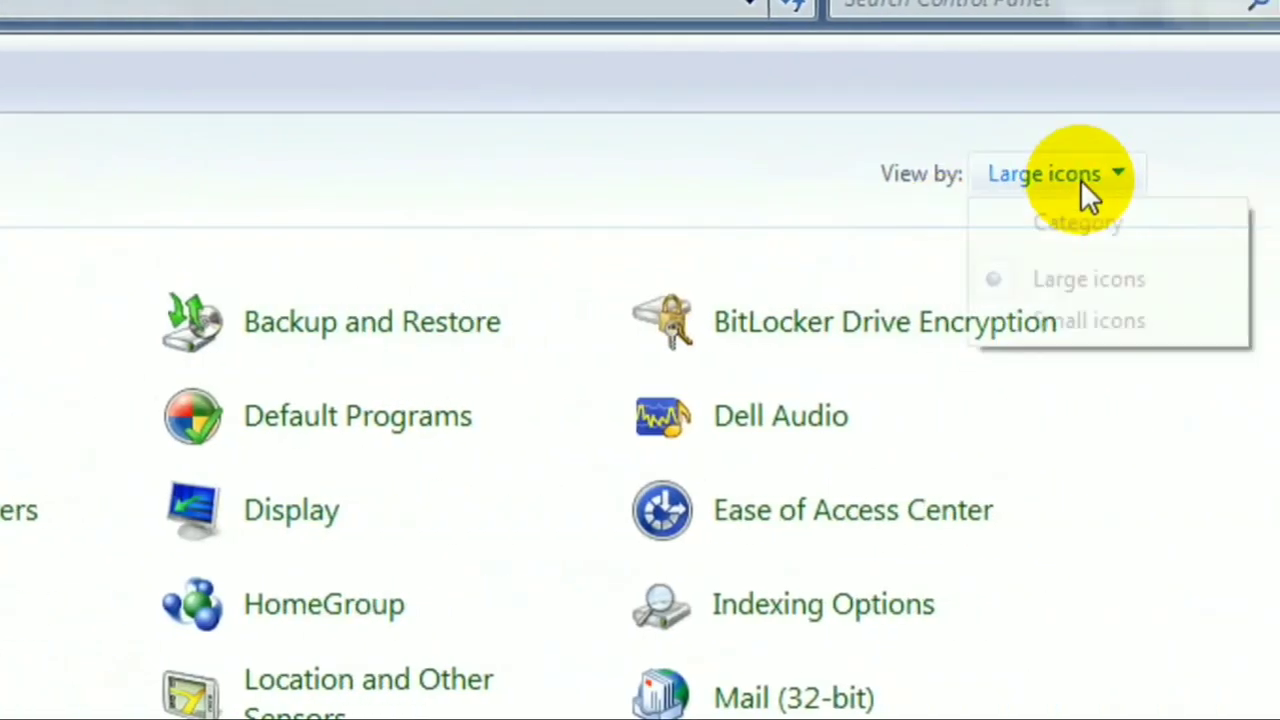
left_click(1046, 333)
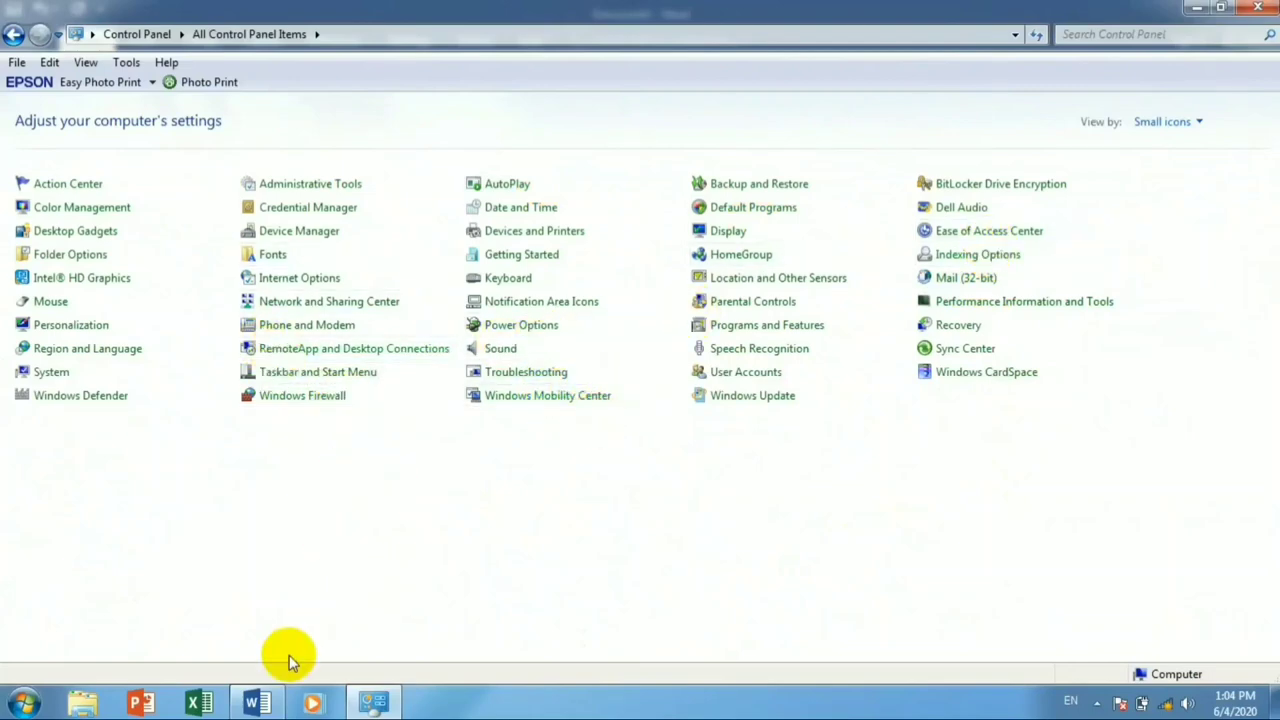
Switch back to the Word document and add the line "Run command → Control → Press Enter", with the second arrow spaced out by tabs
left_click(255, 706)
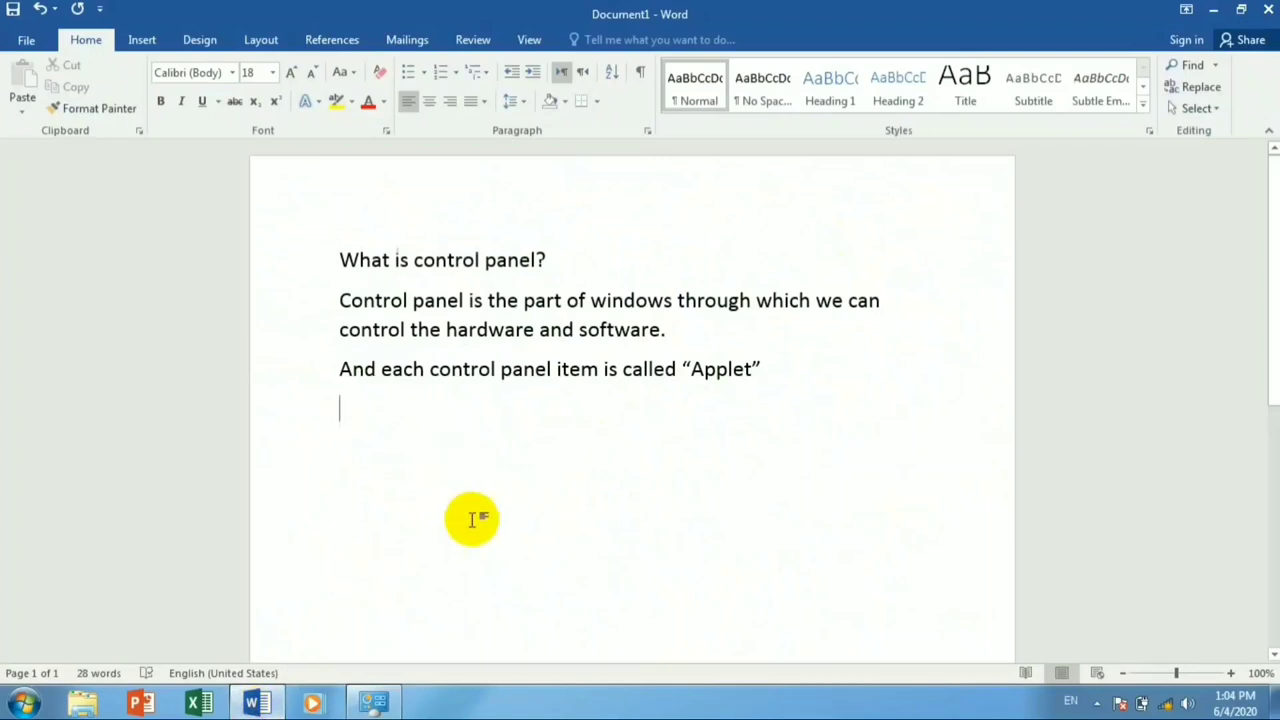
type("Run command ")
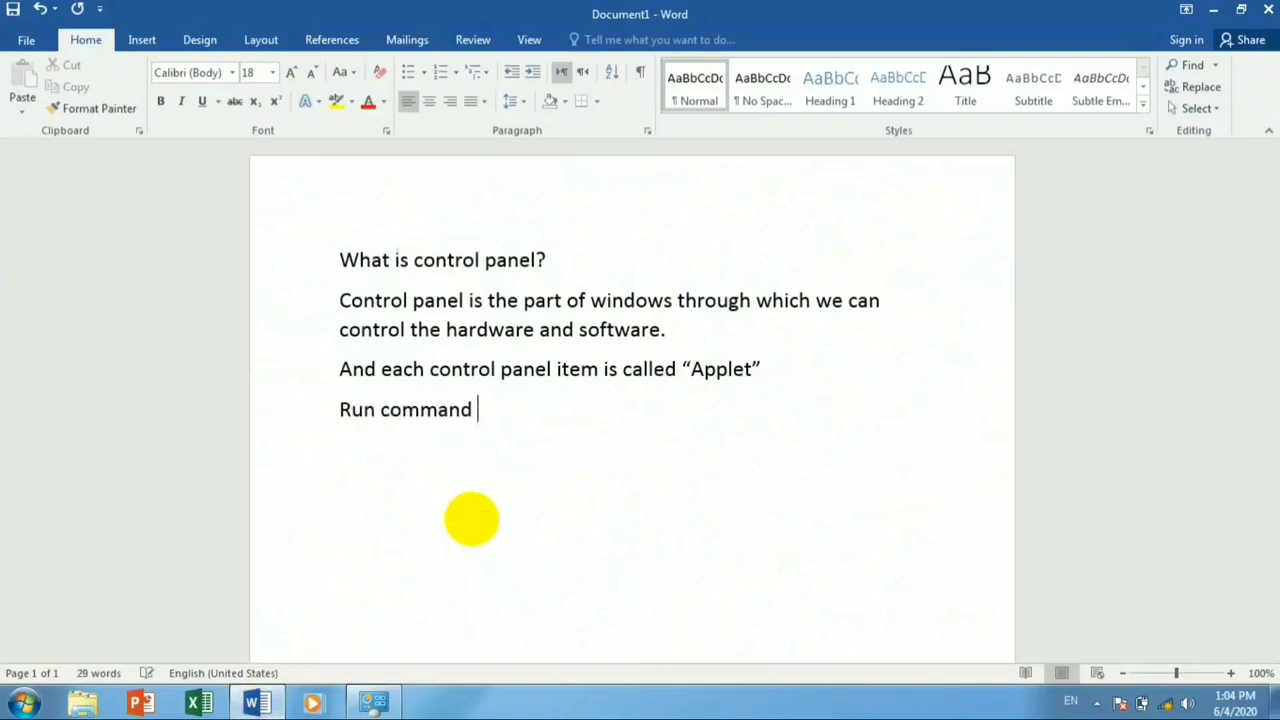
type("--> Con")
type("trol")
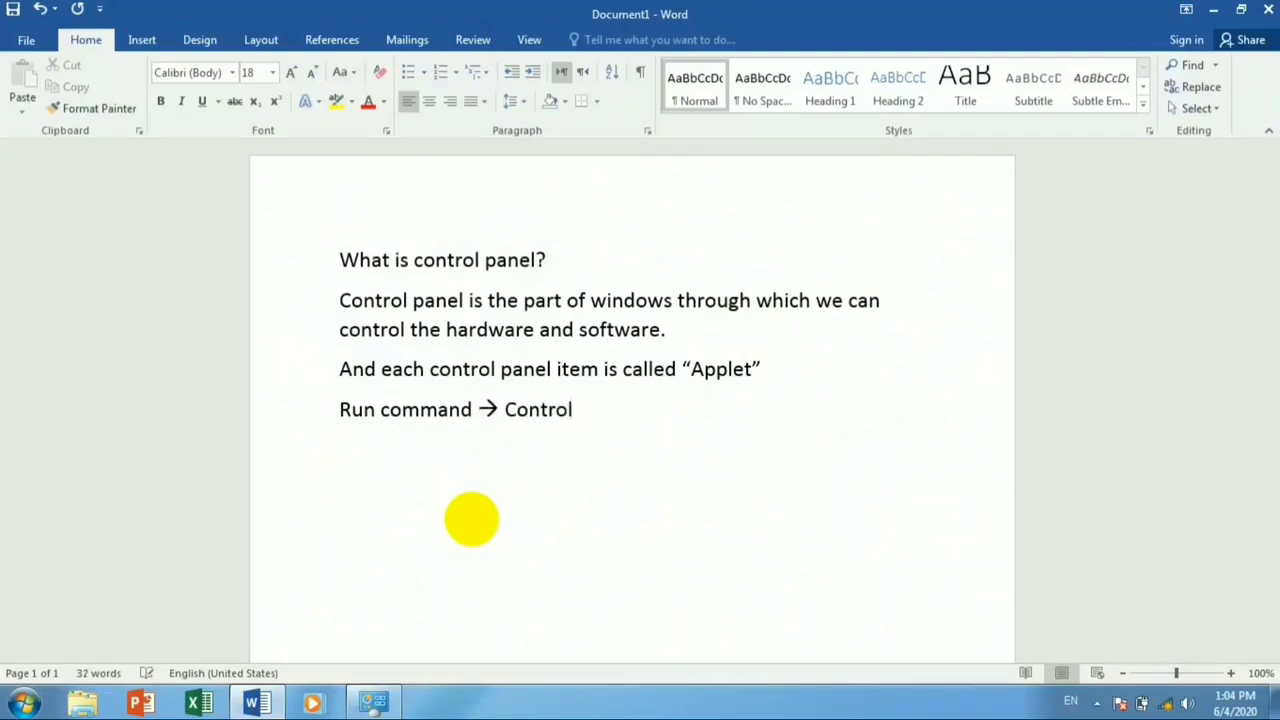
key("Tab")
key("Tab")
type("-->")
type(" Press Enter")
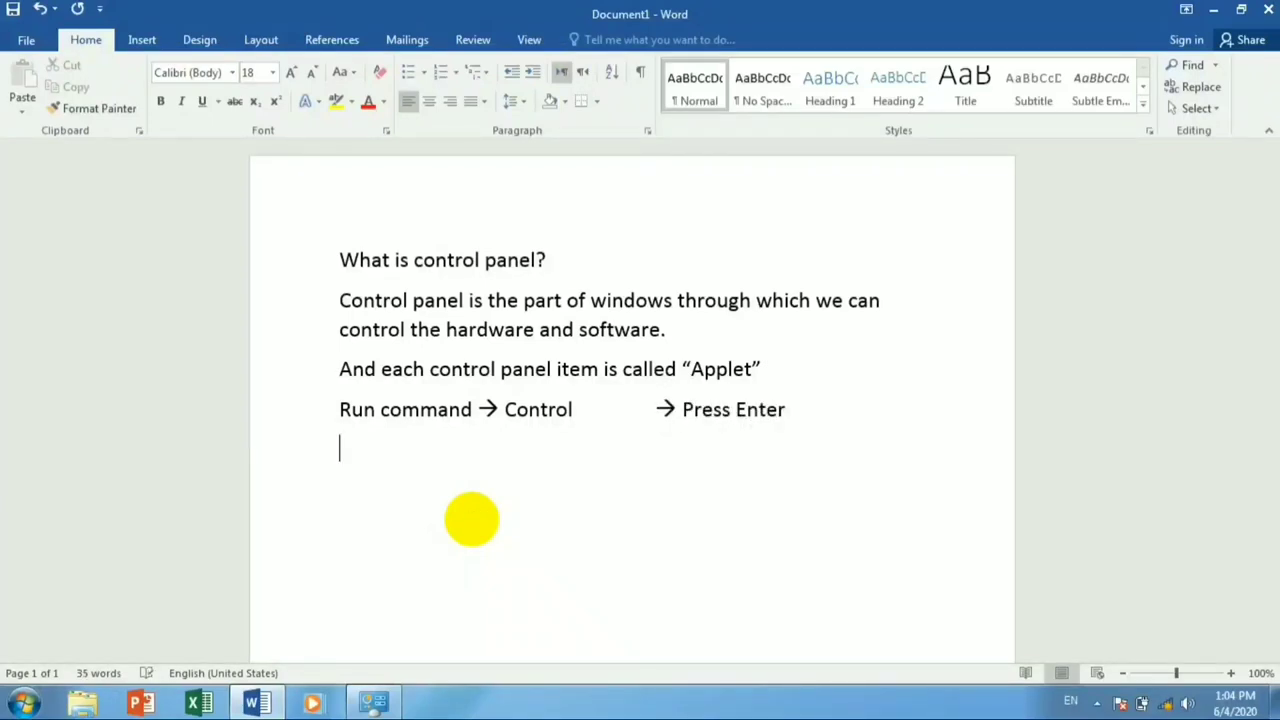
key("Return")
Add the line "Run → Control Panel → Press Enter", with its second arrow aligned by tabs under the one above
type("Run -0")
key("BackSpace")
type("> Control Panel")
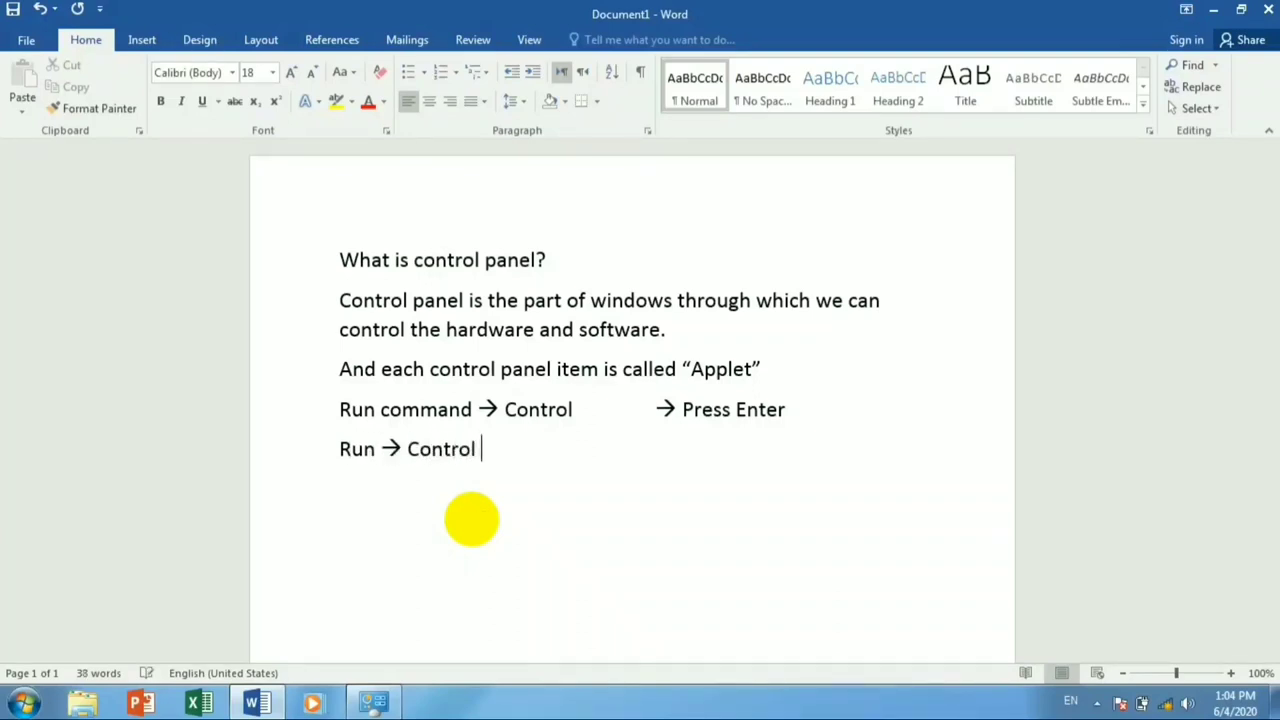
key("Tab")
key("Tab")
key("Tab")
type("--> Pre")
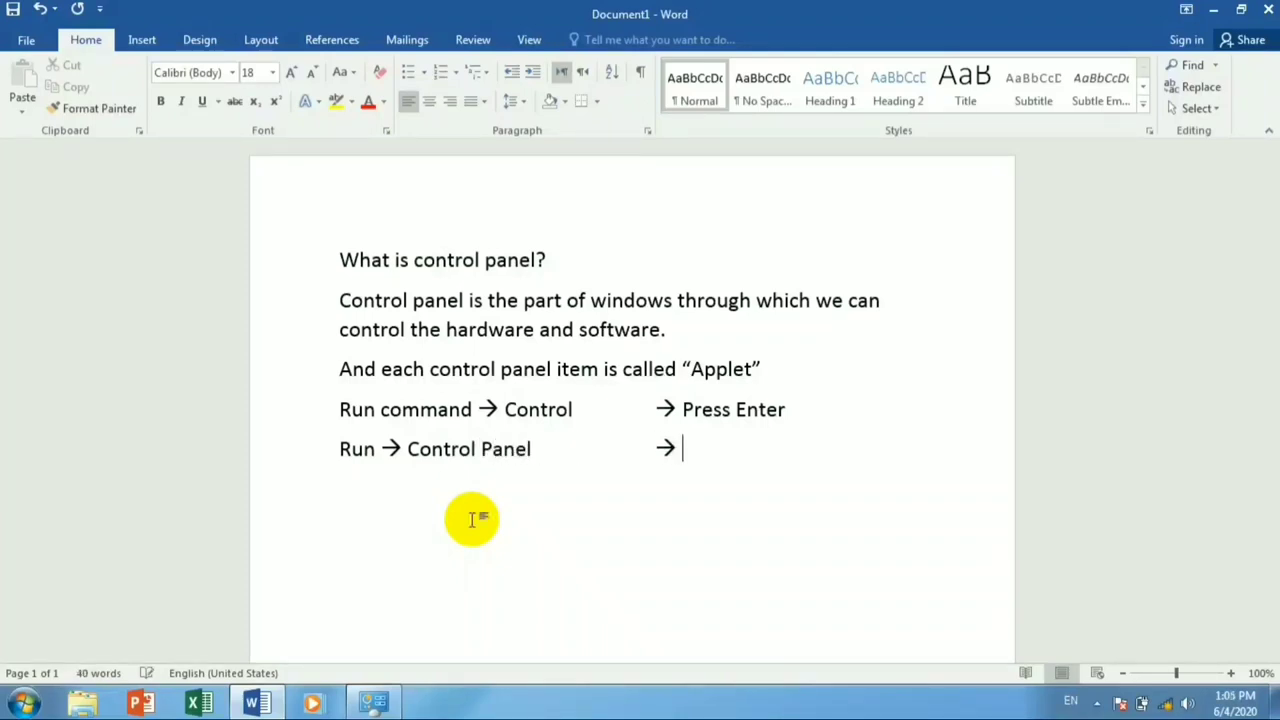
type("ss Enter")
key("Return")
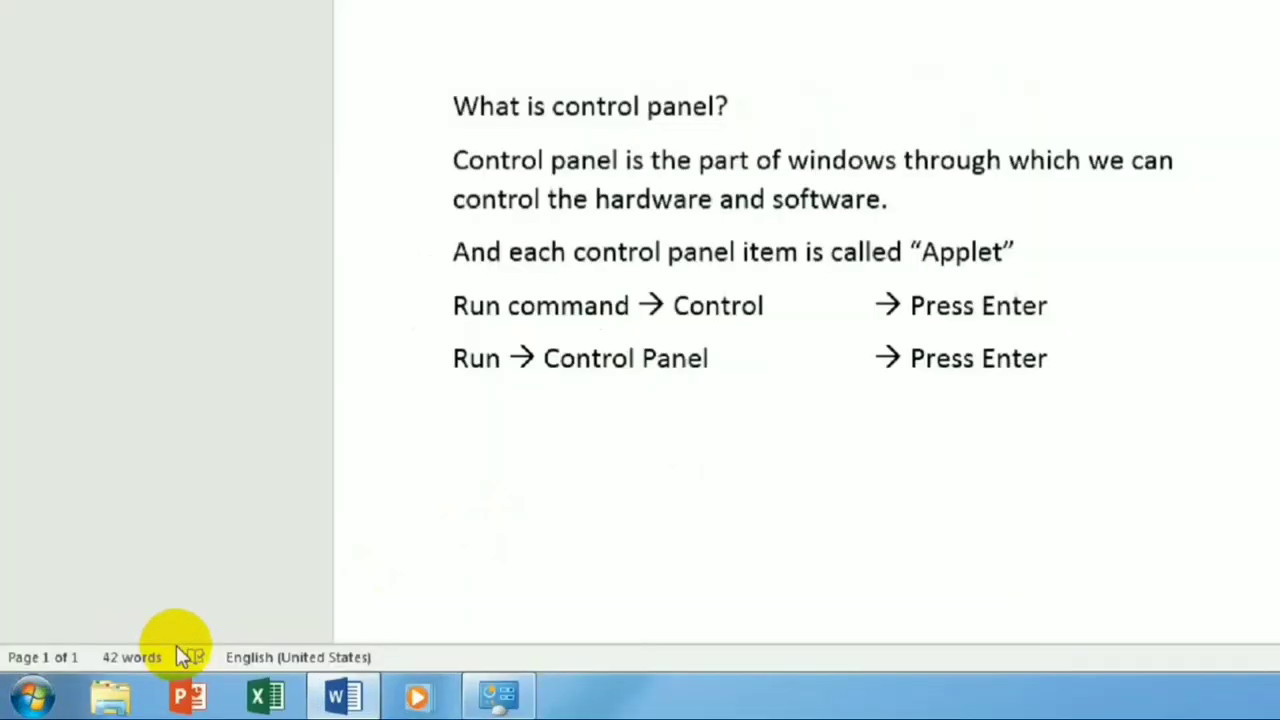
Use Run to open Control Panel with the command Control, and close the resulting window
key("super+r")
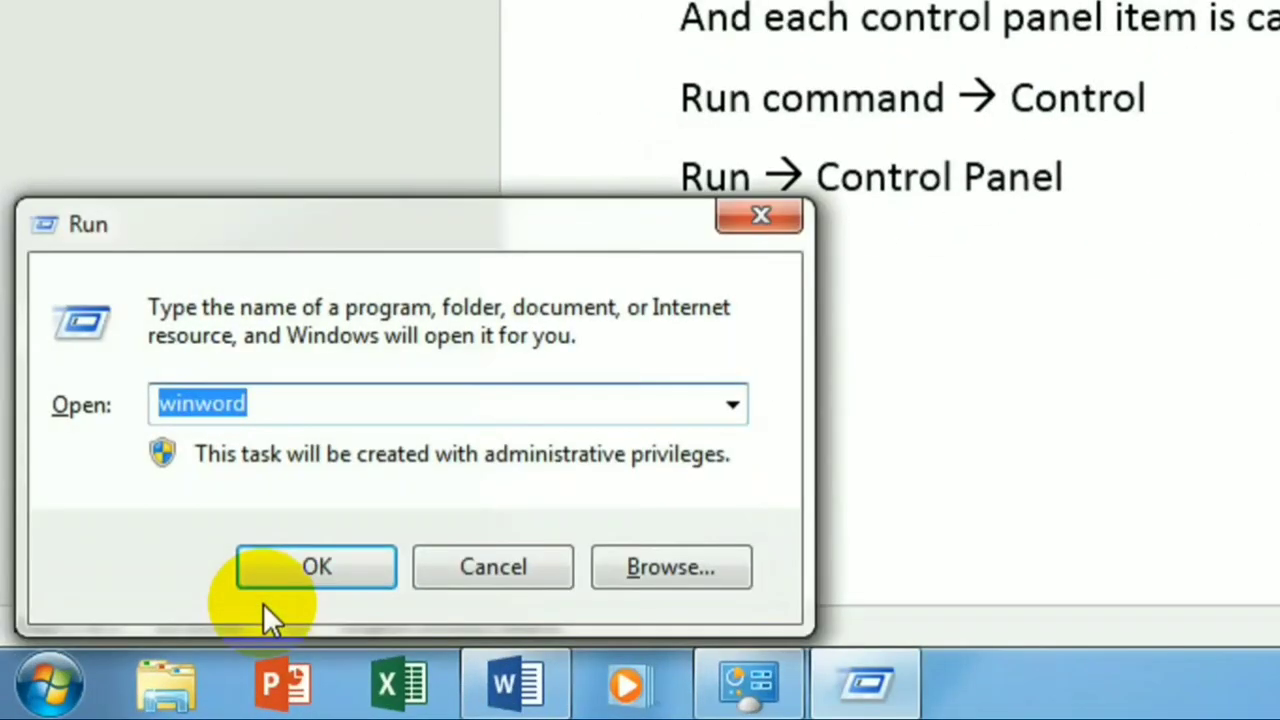
left_click_drag(407, 237, 508, 184)
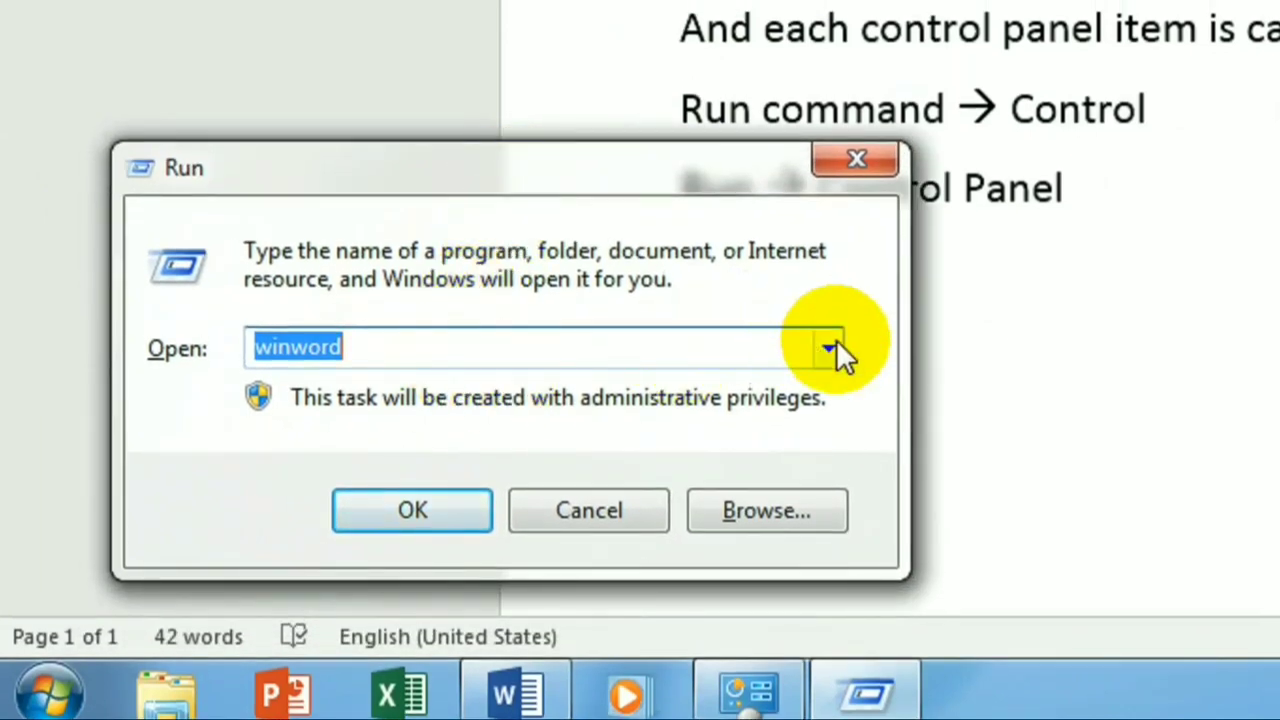
double_click(506, 363)
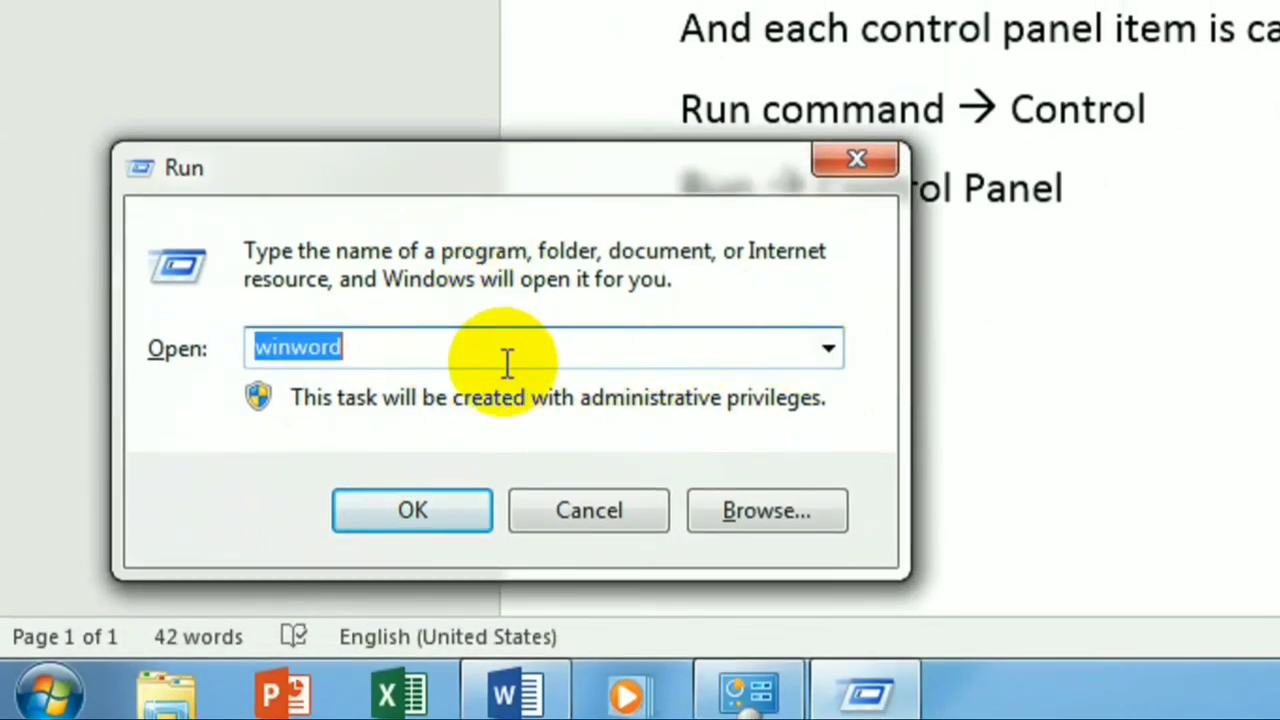
type("Contro")
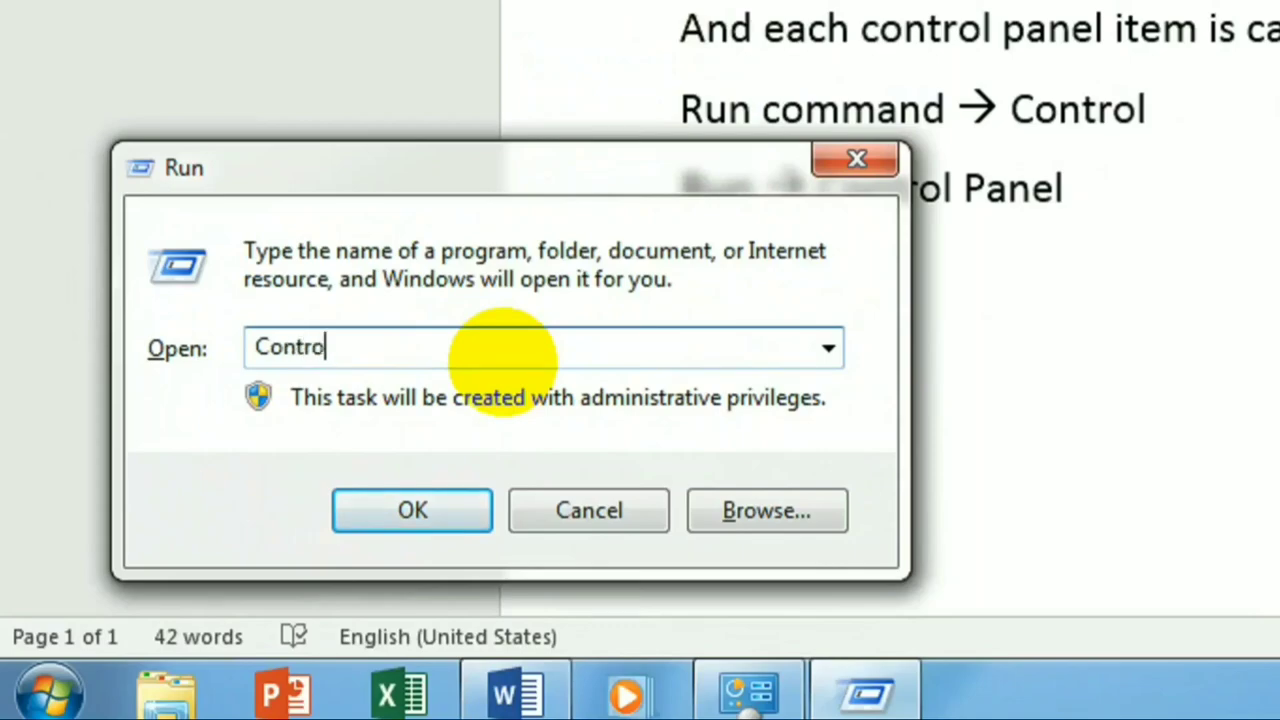
type("l")
key("Return")
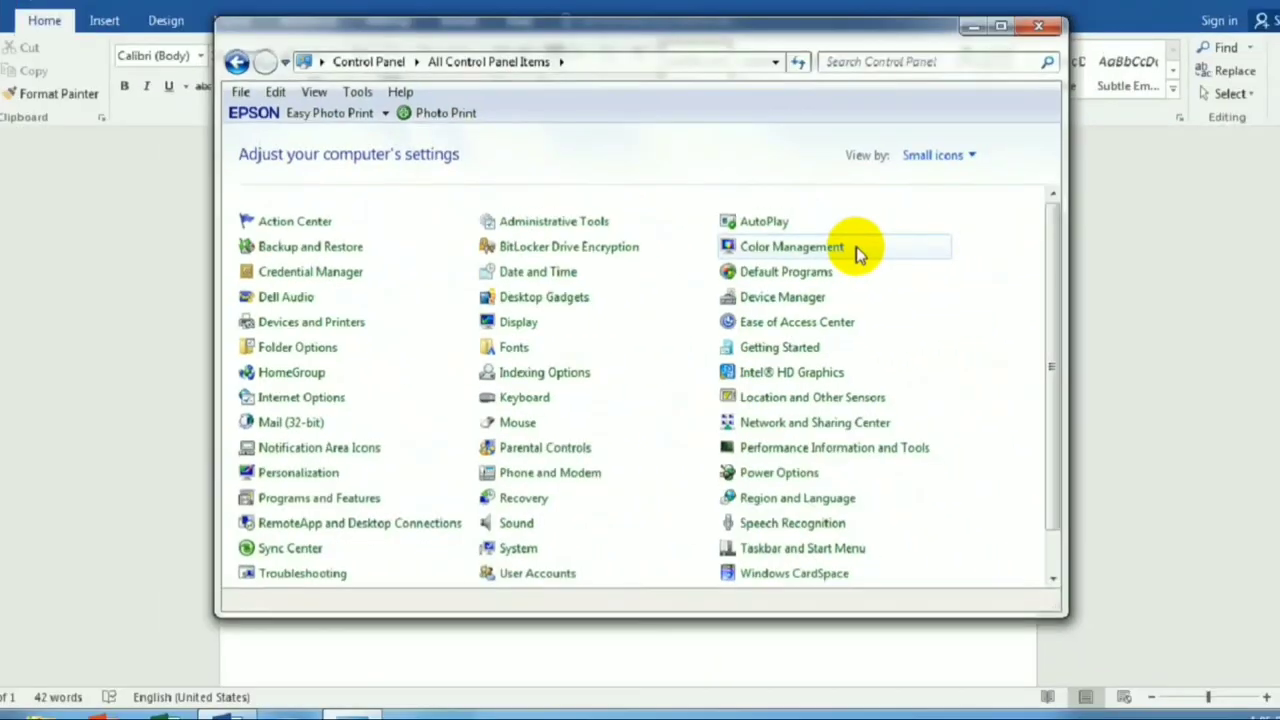
left_click(1038, 25)
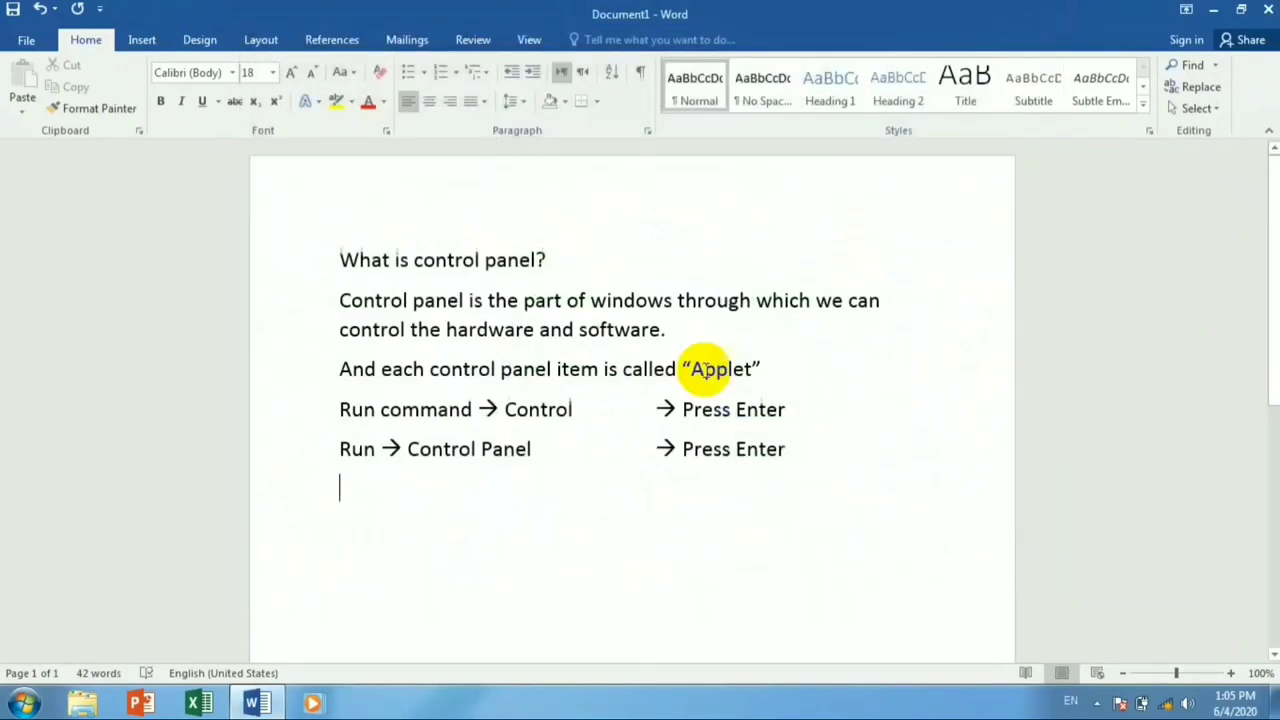
Use Run to open Control Panel with the command control panel, and maximize its window
key("super+r")
type("control panel")
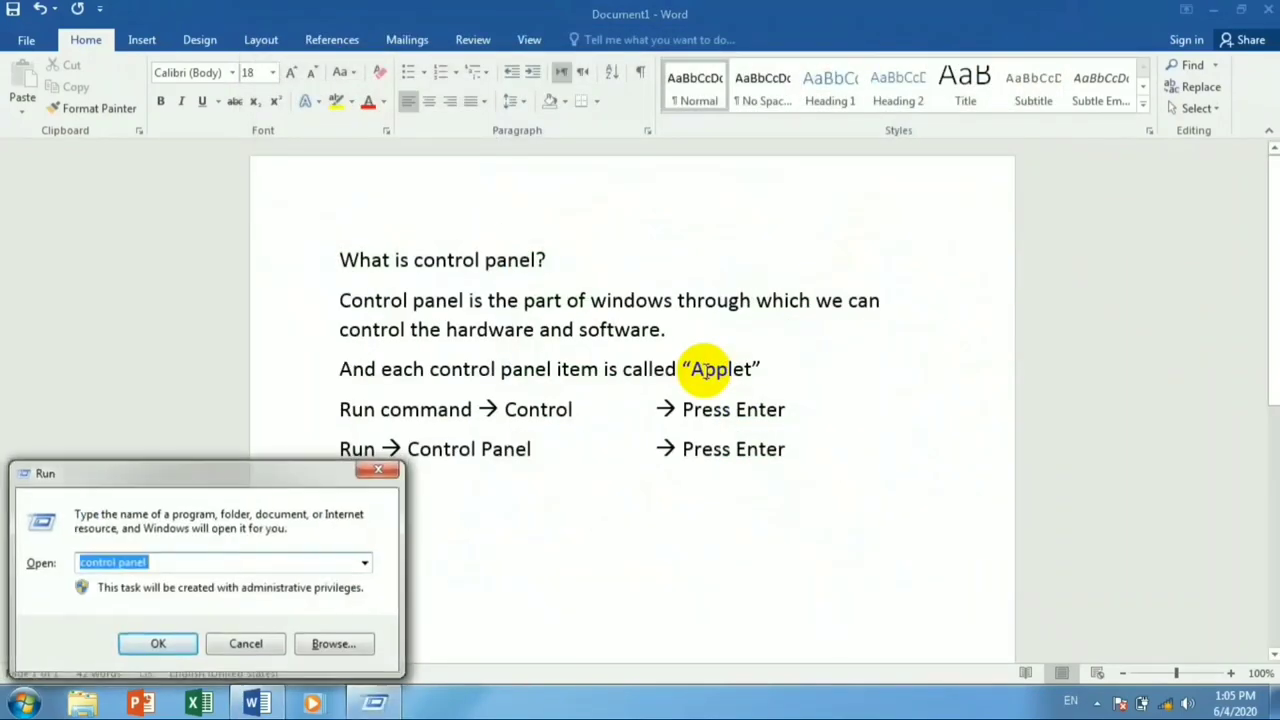
key("Return")
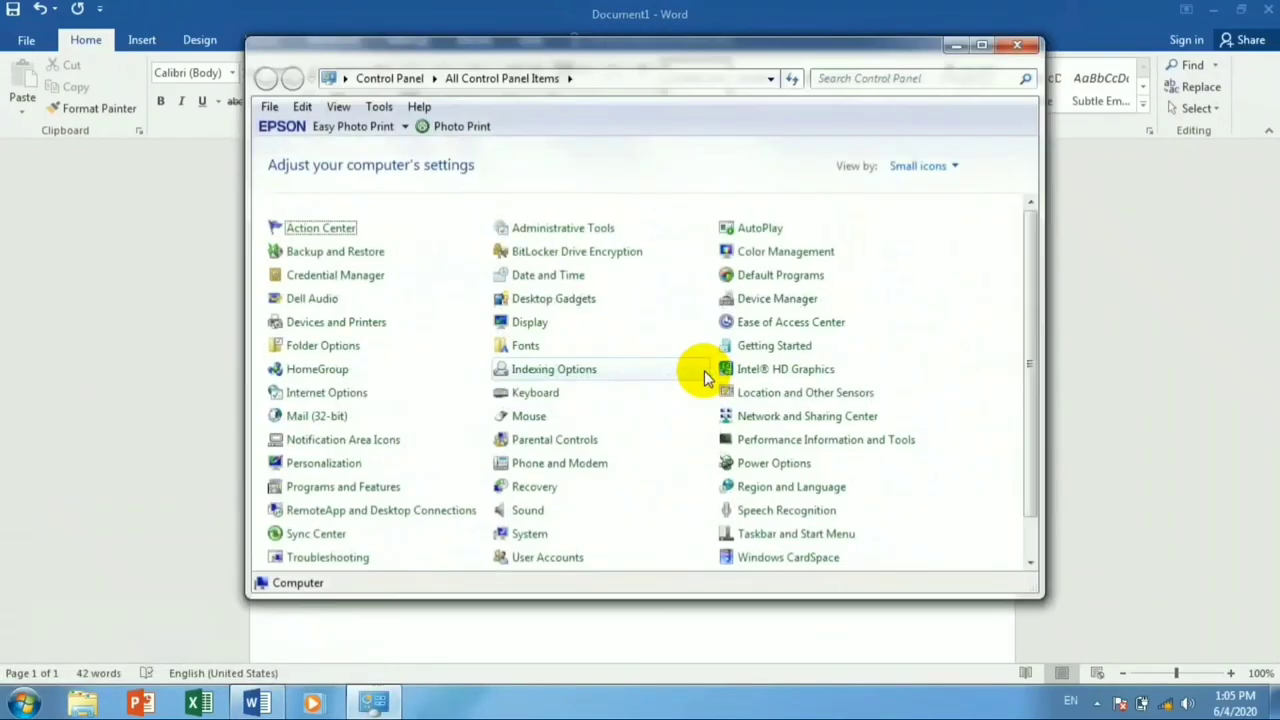
left_click(982, 46)
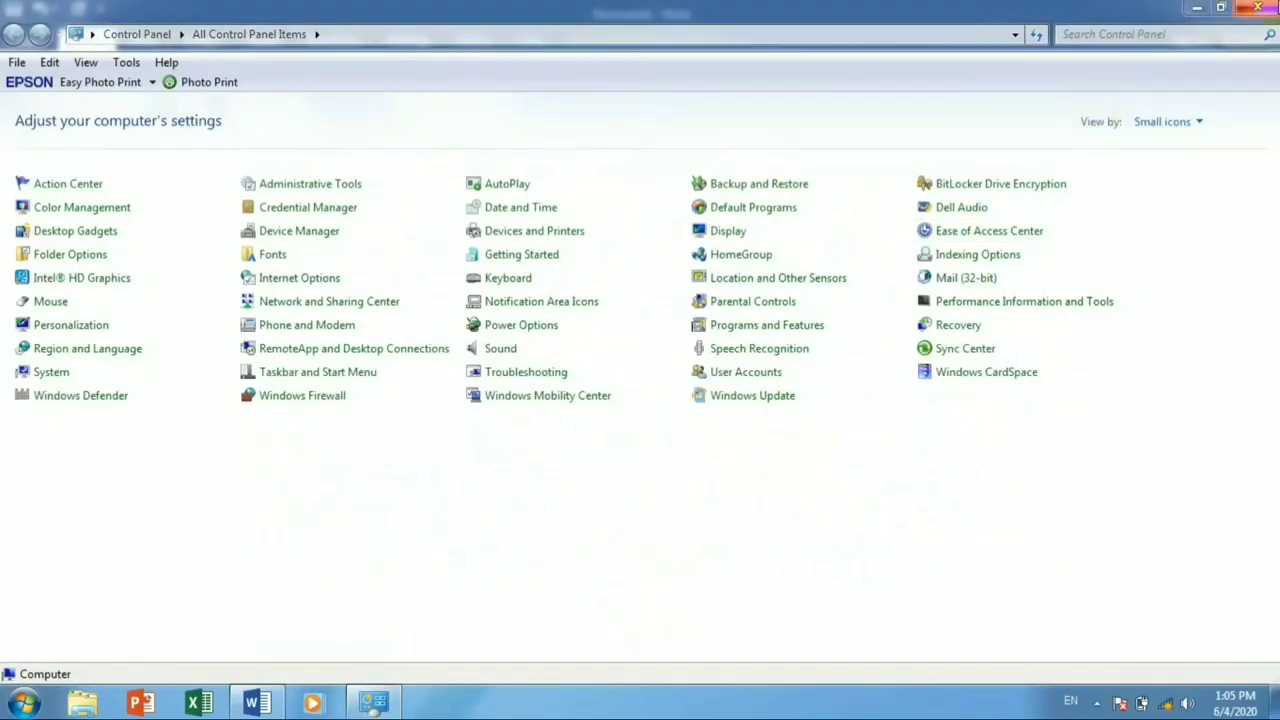
Close the Control Panel window and make the word "Applet" bold in the Word document
left_click(1258, 8)
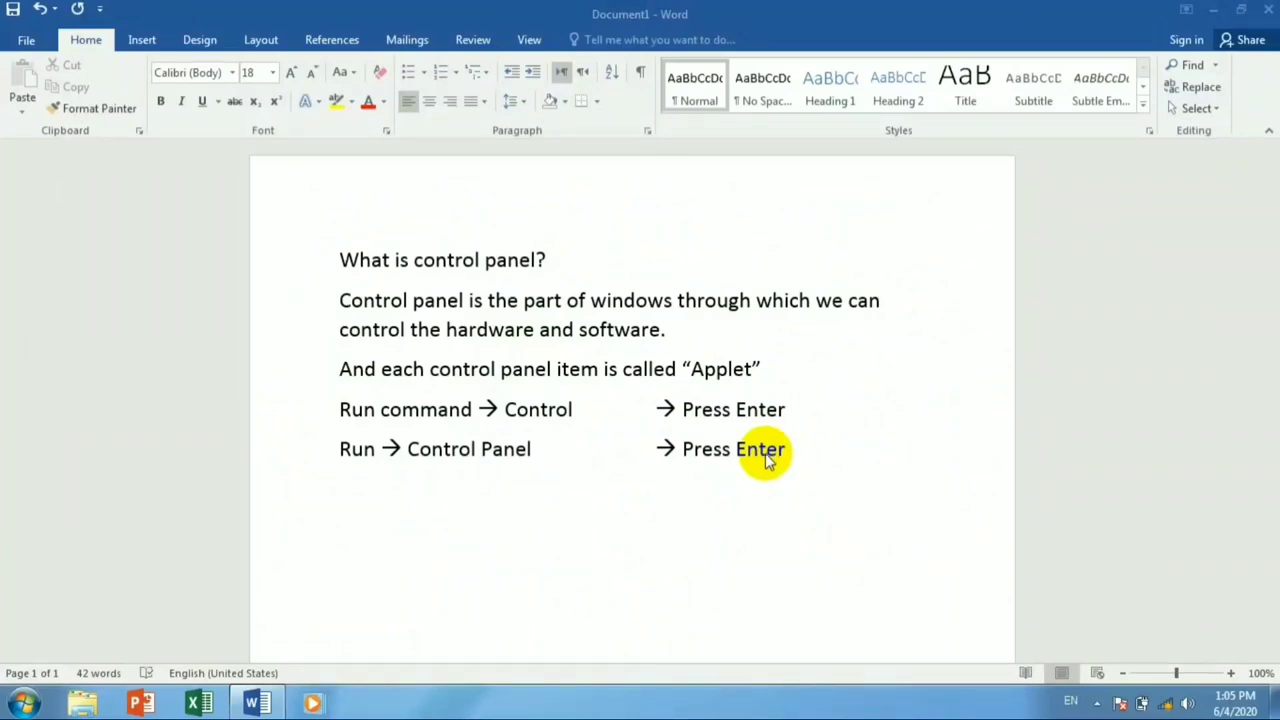
double_click(732, 368)
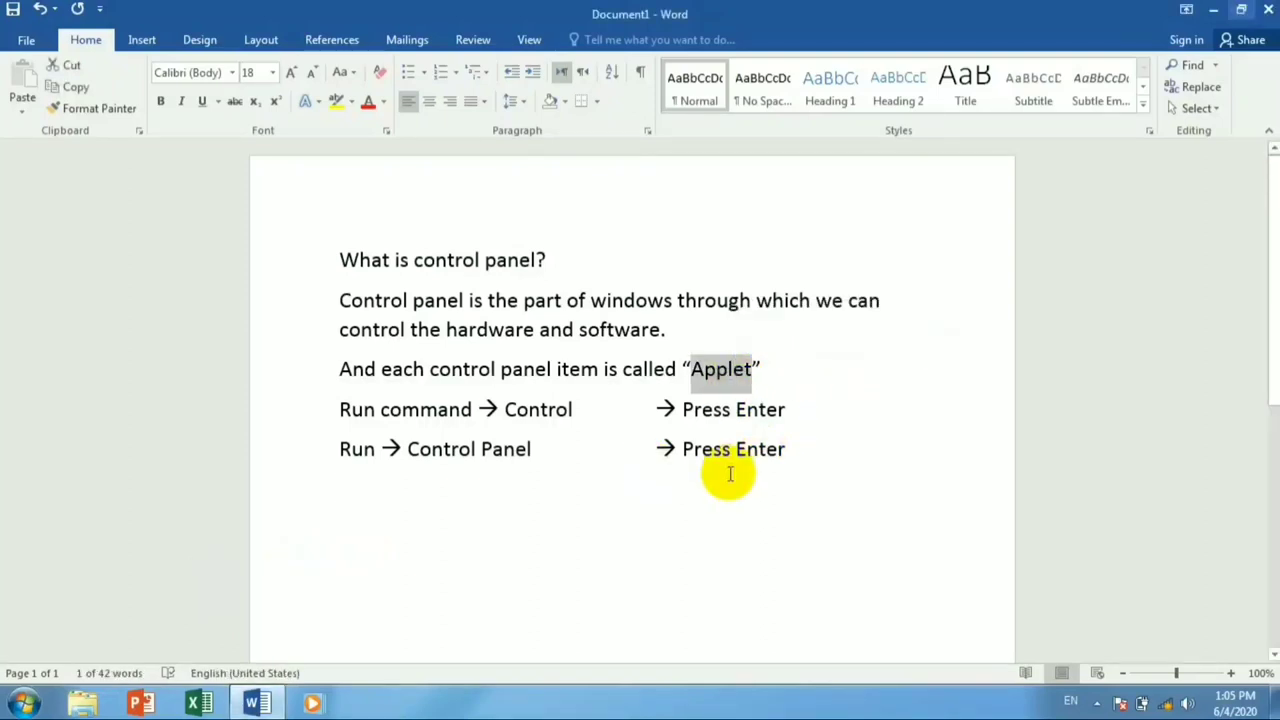
key("ctrl+b")
left_click(808, 388)
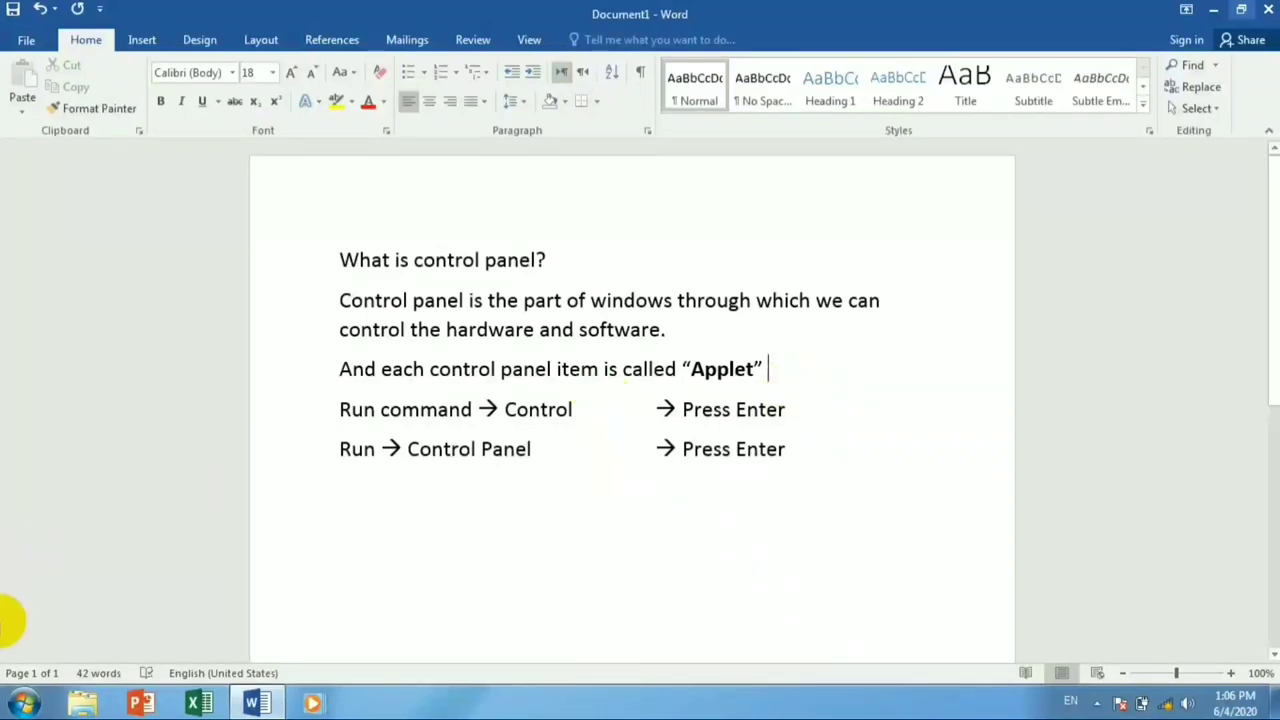
Open Control Panel from the Start menu and switch its view to Category, followed by Large icons
left_click(8, 700)
left_click(300, 479)
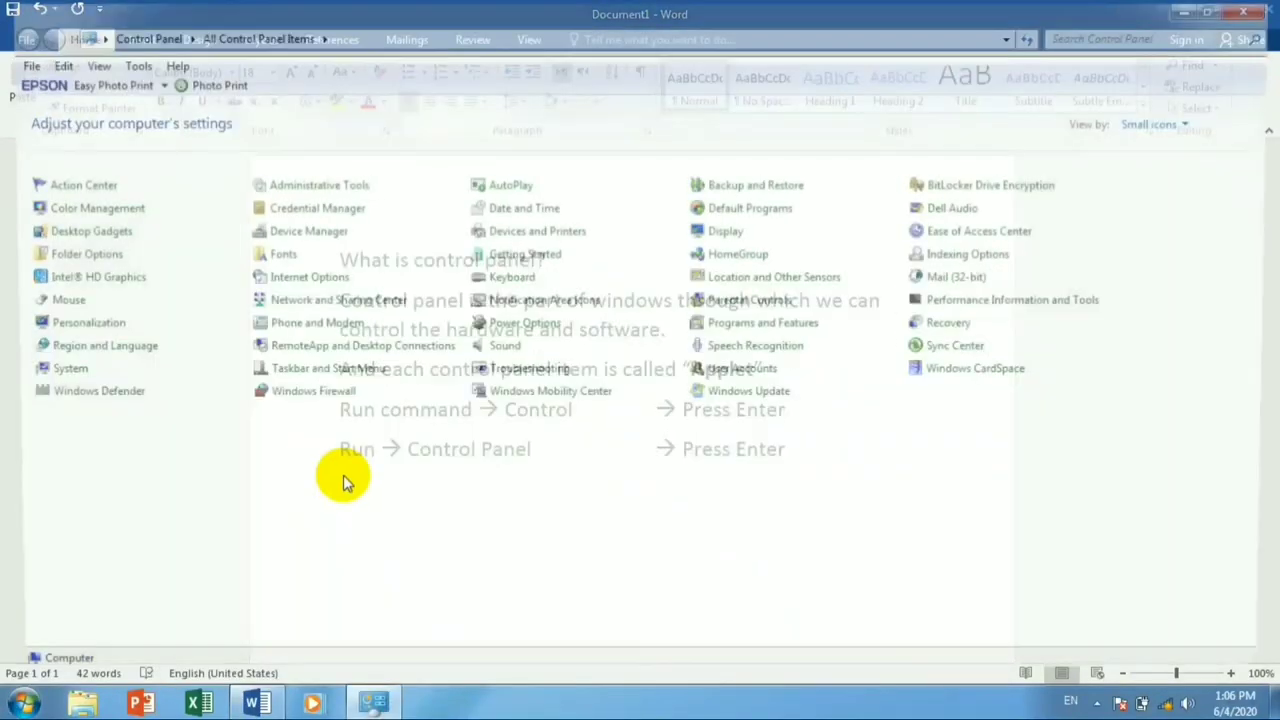
left_click(1160, 121)
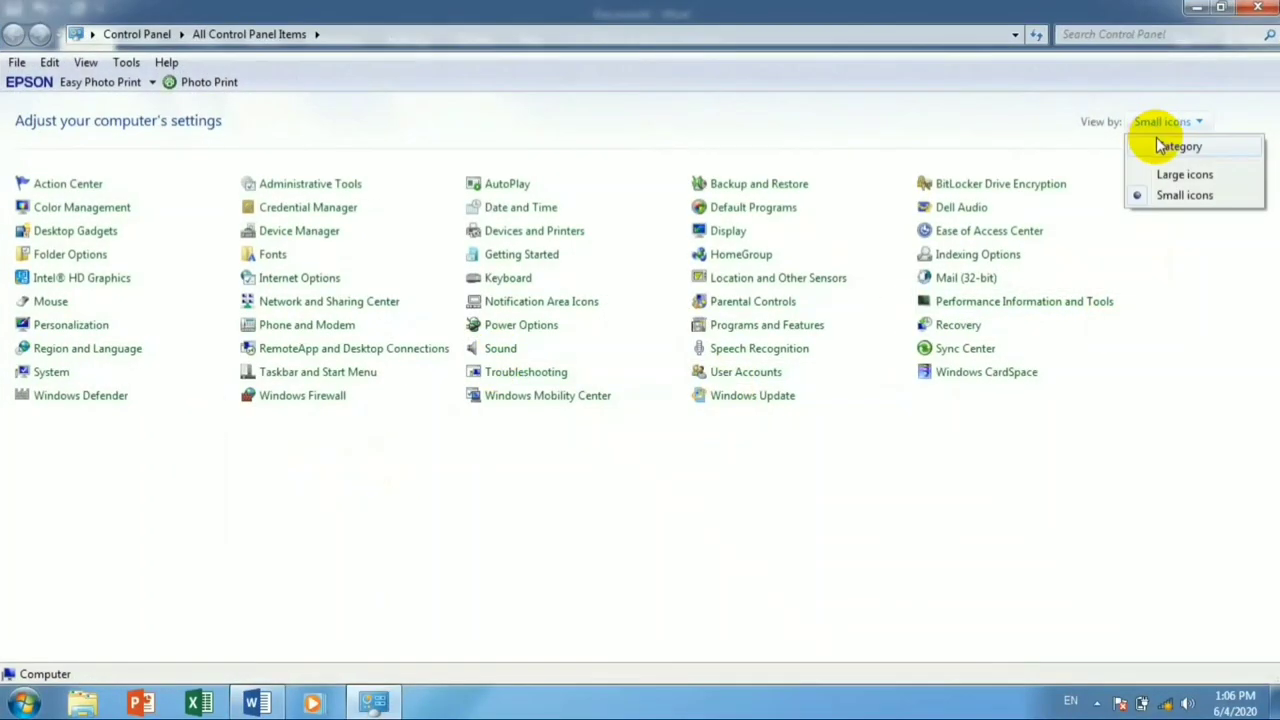
left_click(1171, 145)
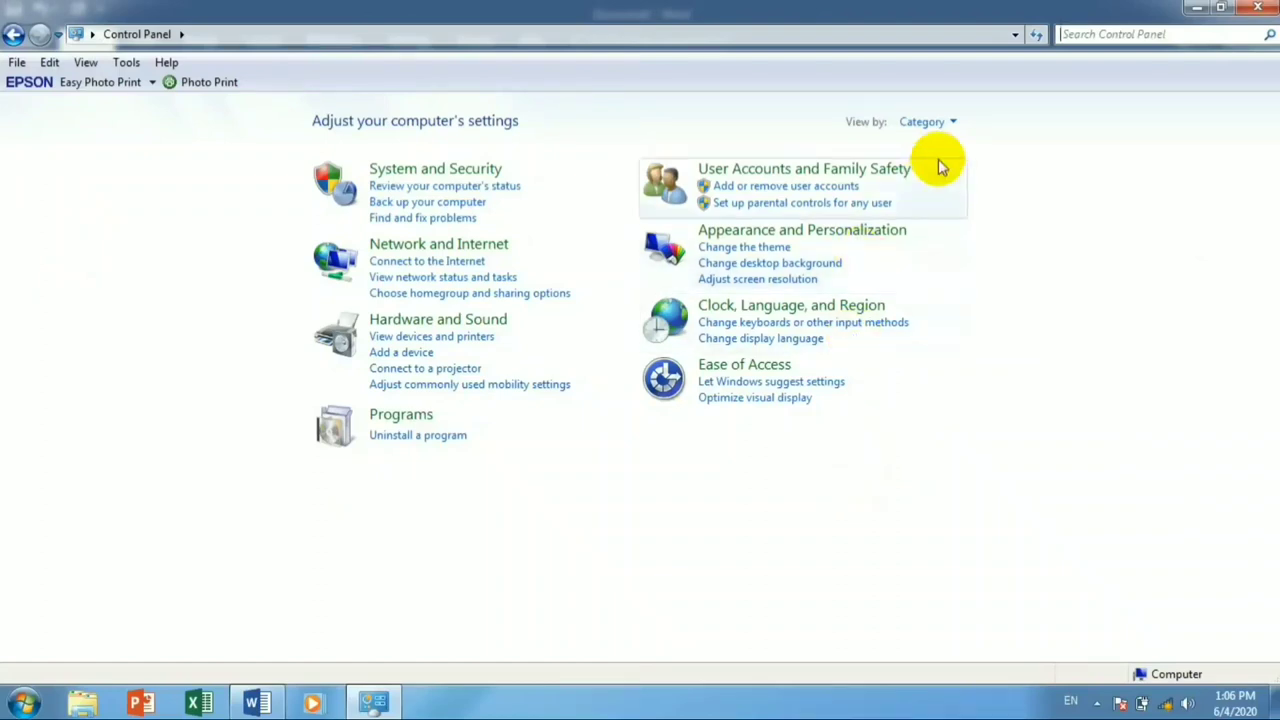
left_click(923, 125)
left_click(958, 175)
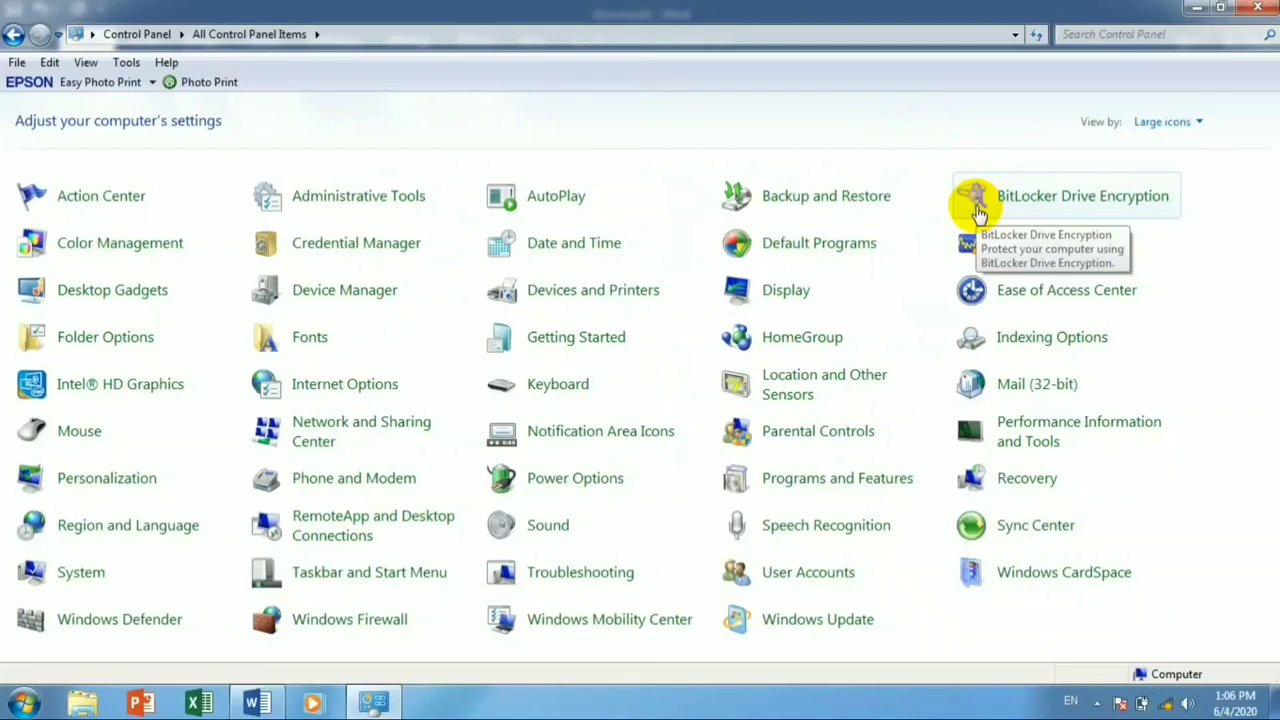
left_click(22, 703)
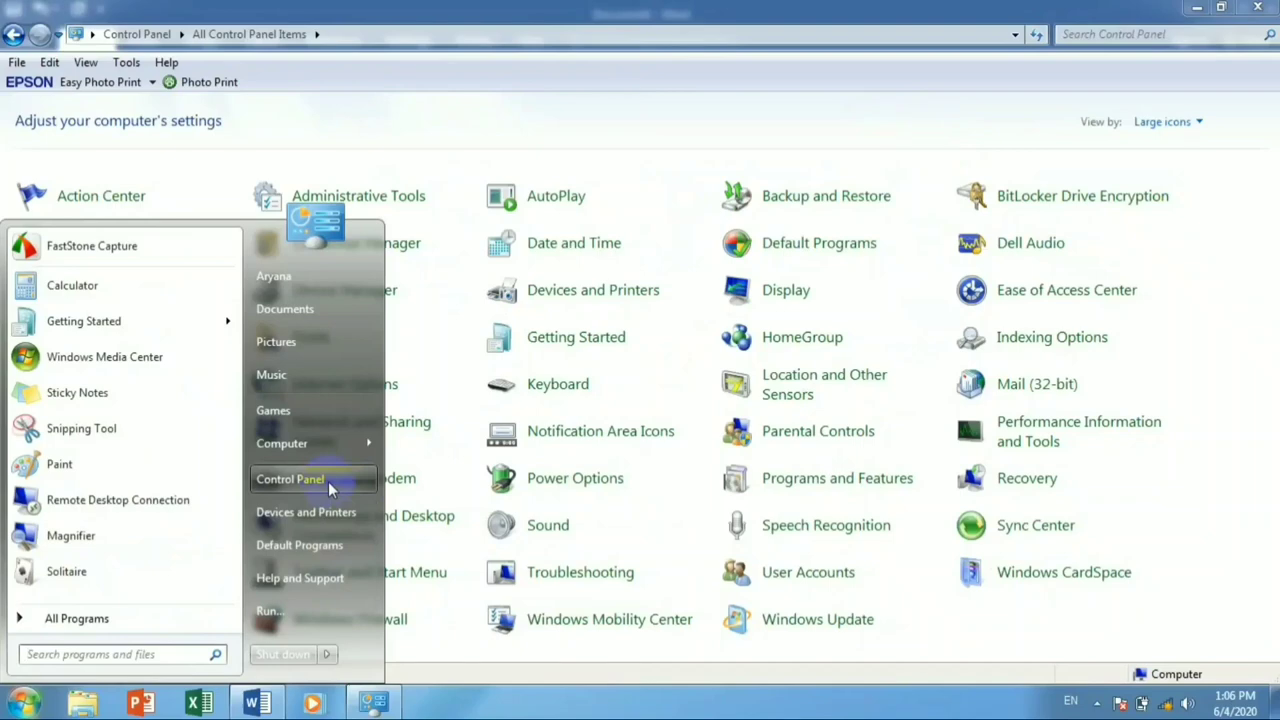
left_click(571, 94)
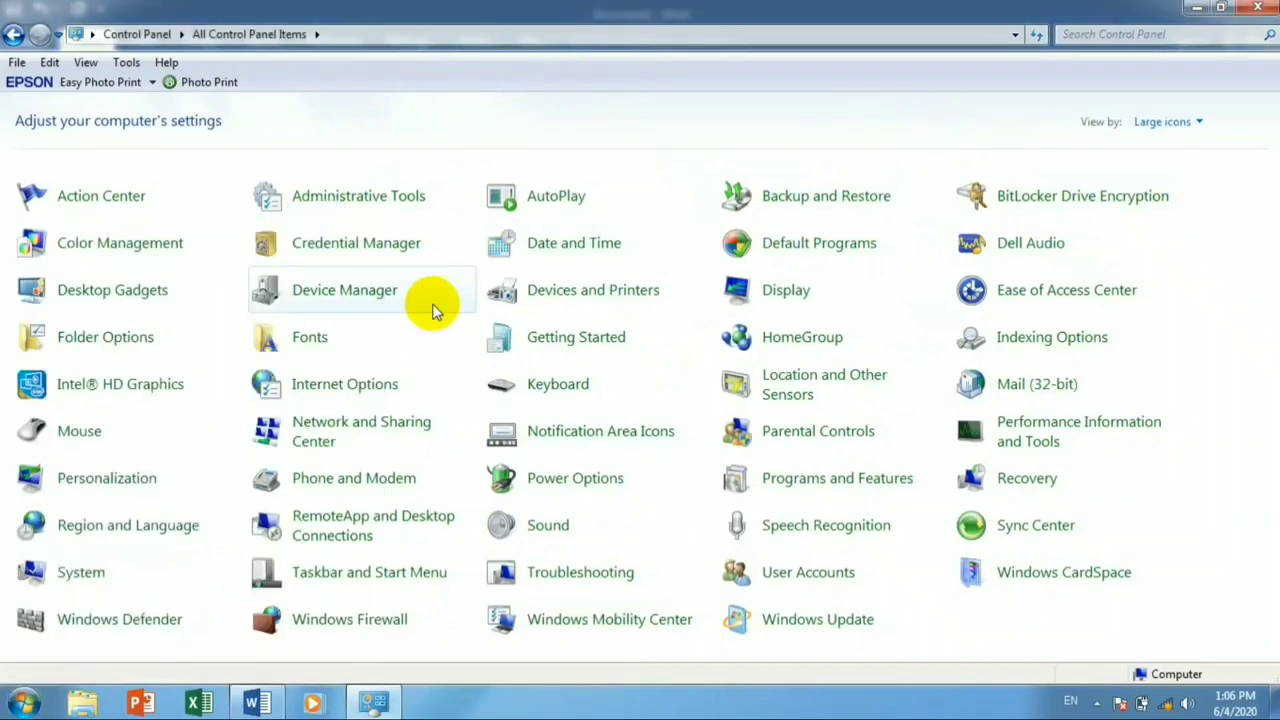